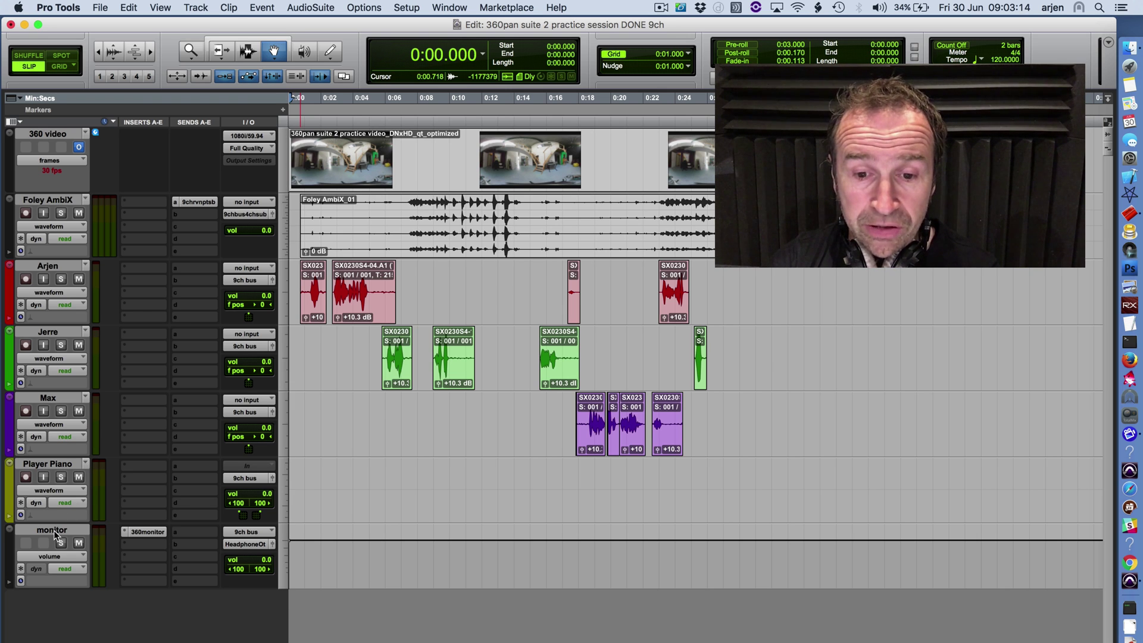
Step: Open the monitor track's 360monitor plug-in and keep decoding on Audio Ease second-order headphones
left_click(147, 532)
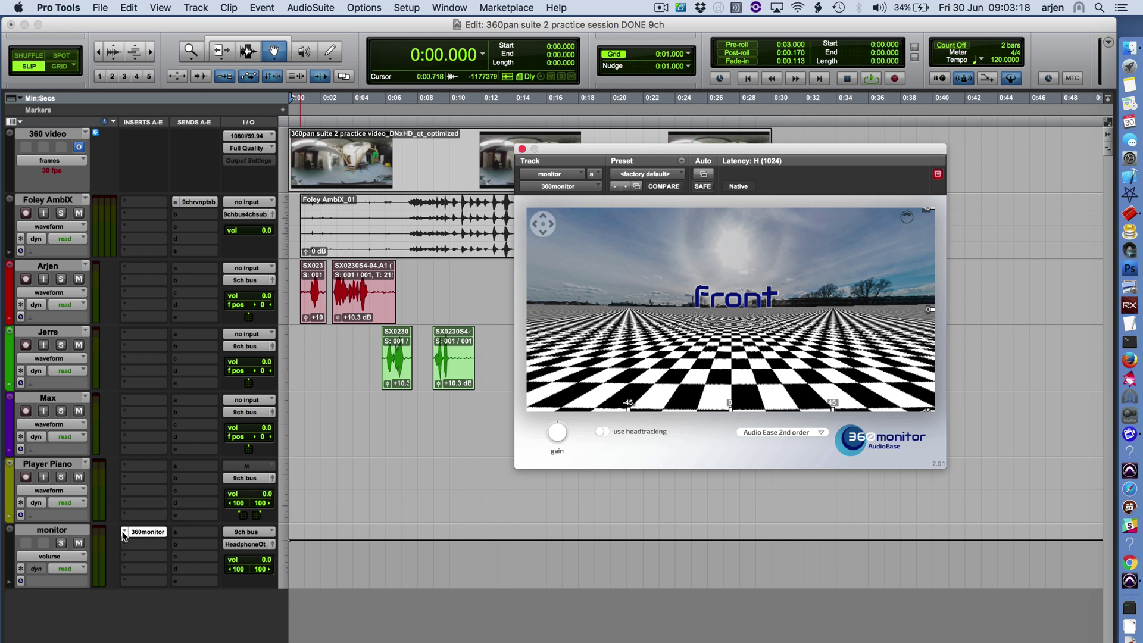
left_click(124, 534)
mouse_move(229, 534)
mouse_move(268, 548)
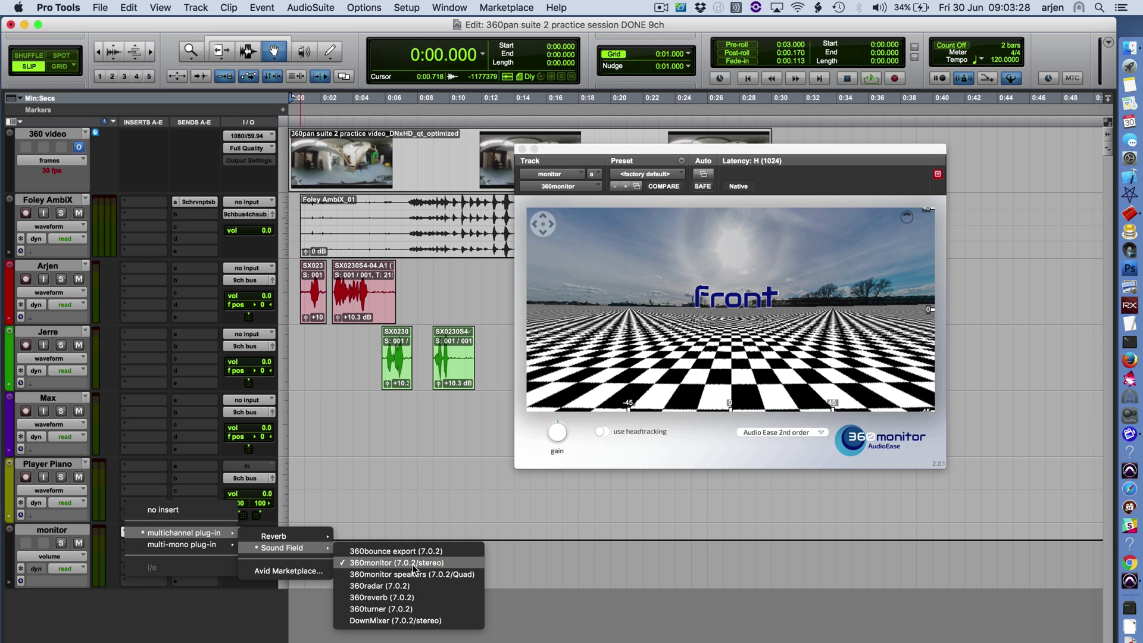
left_click(585, 599)
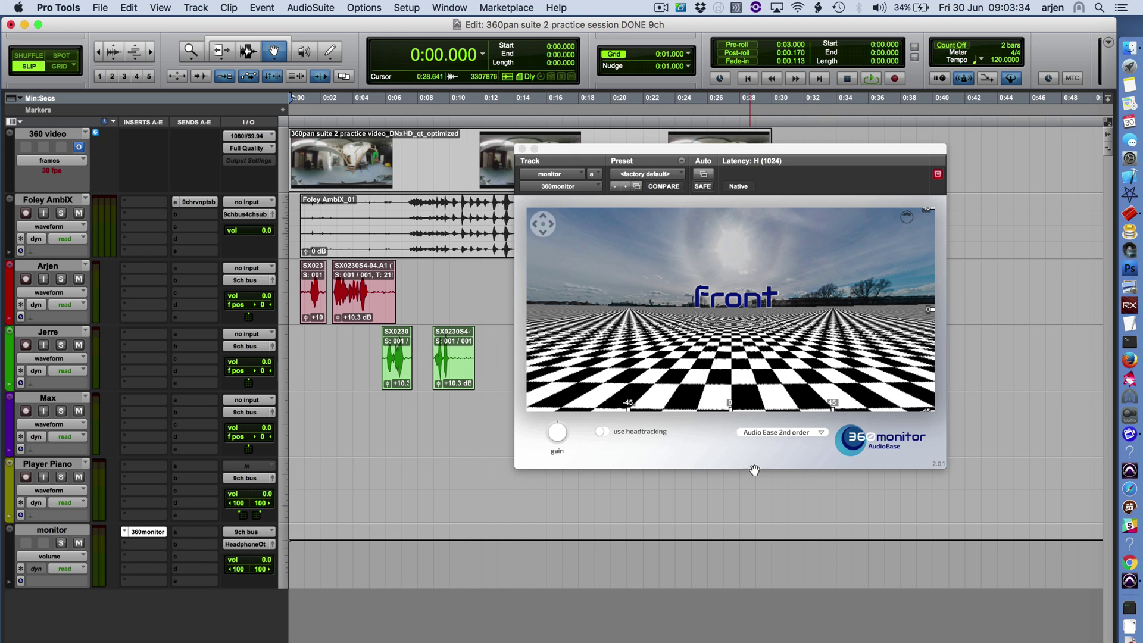
left_click(773, 433)
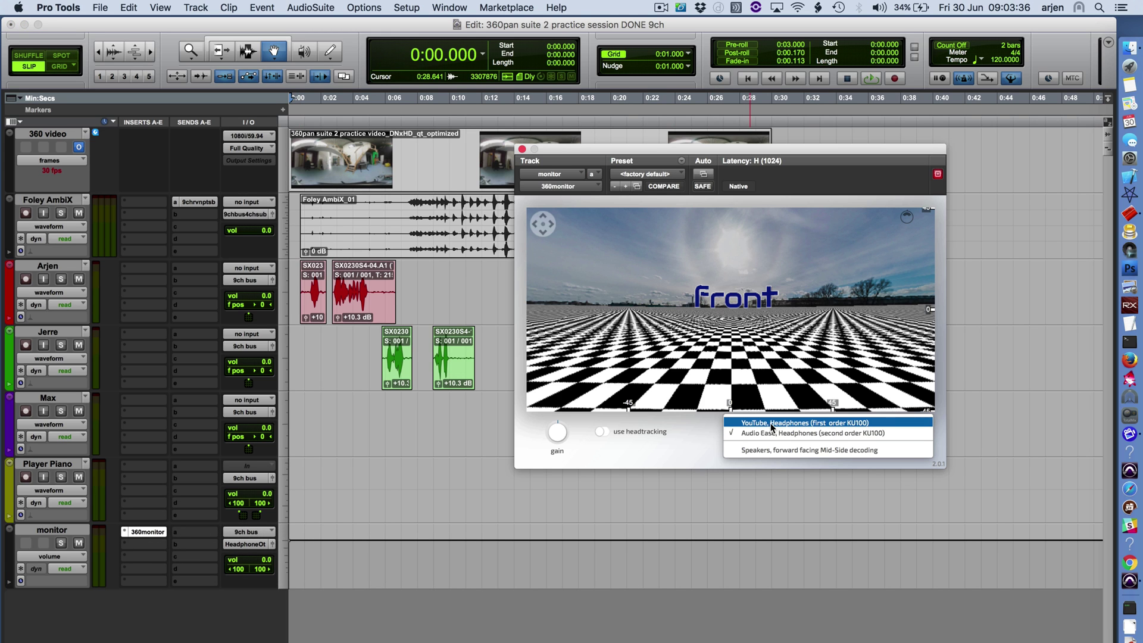
left_click(773, 432)
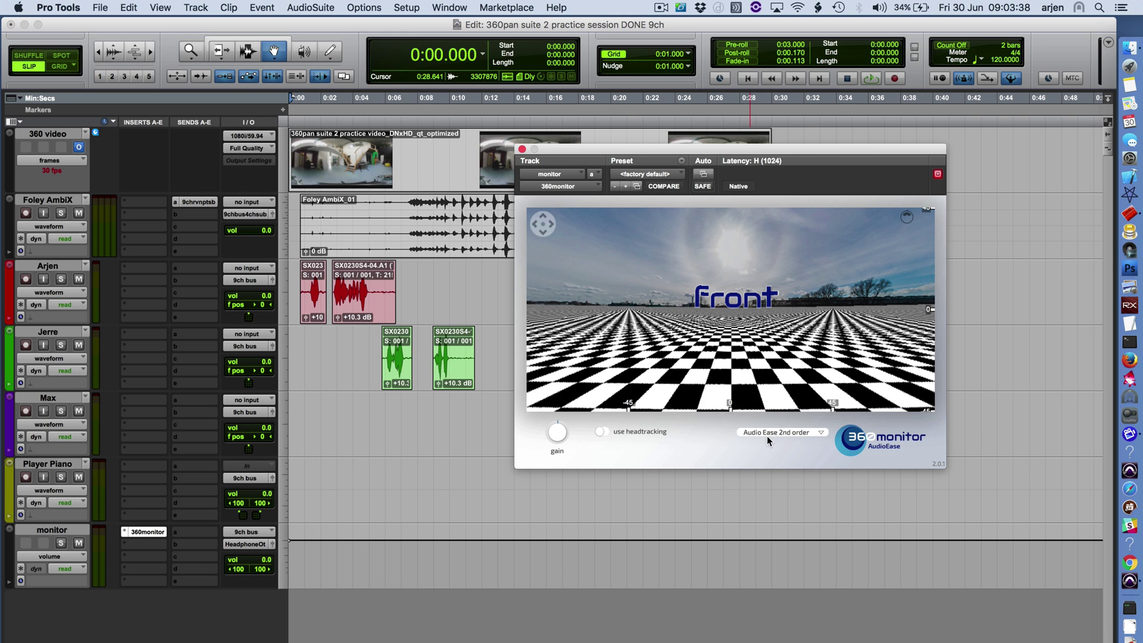
Step: Create a new 7.0.2 Aux Input track from the New Tracks dialog
left_click(522, 149)
left_click(200, 8)
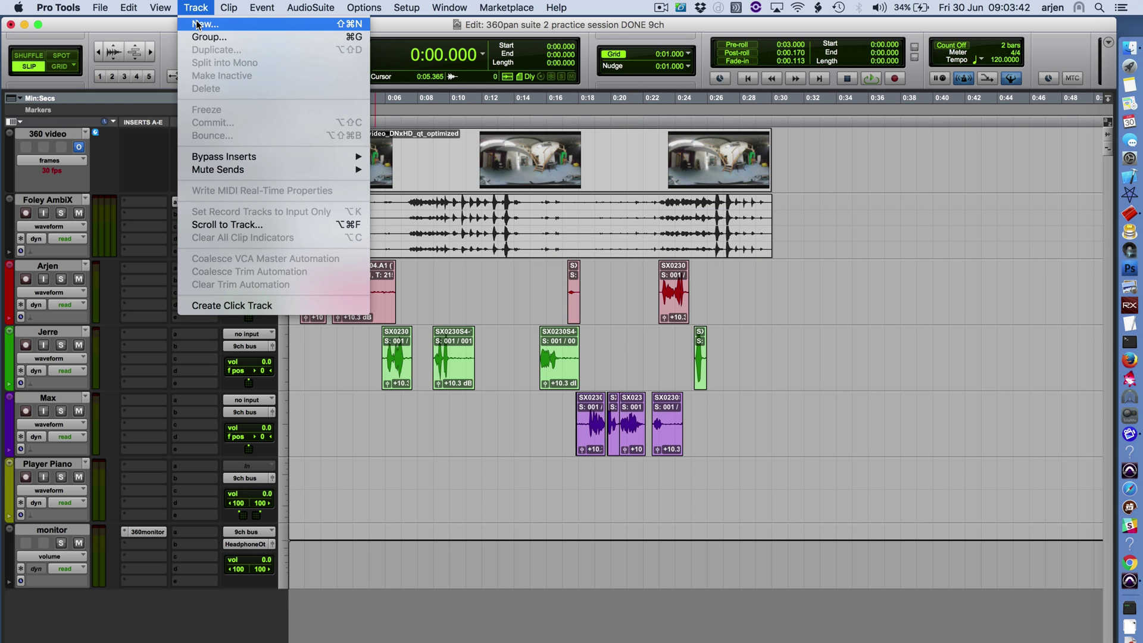
left_click(206, 21)
left_click(462, 258)
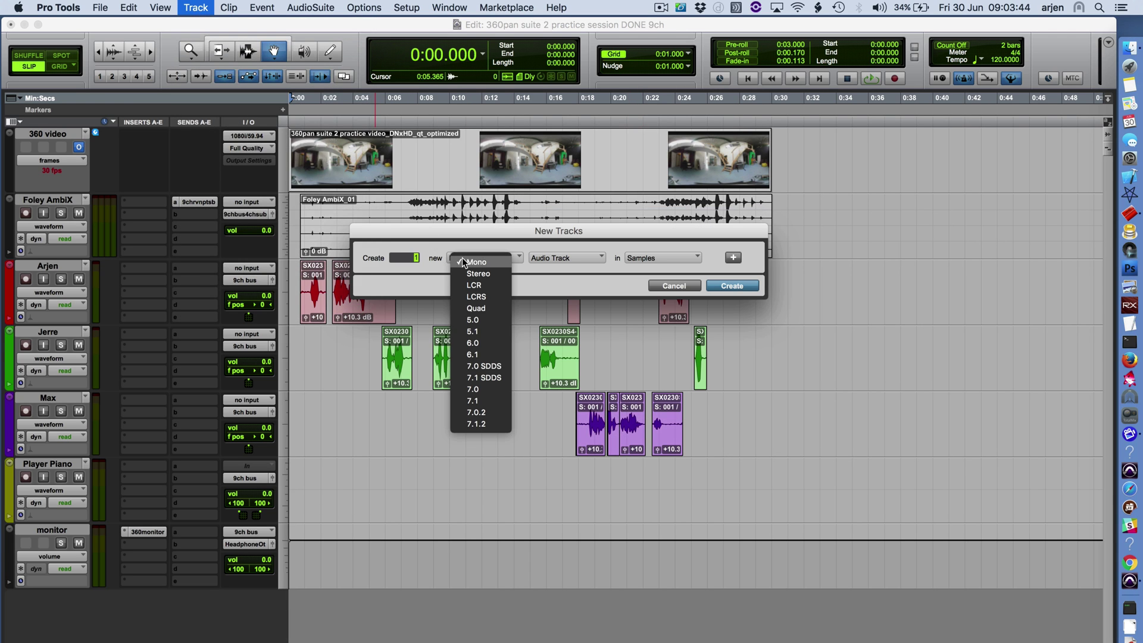
left_click(509, 411)
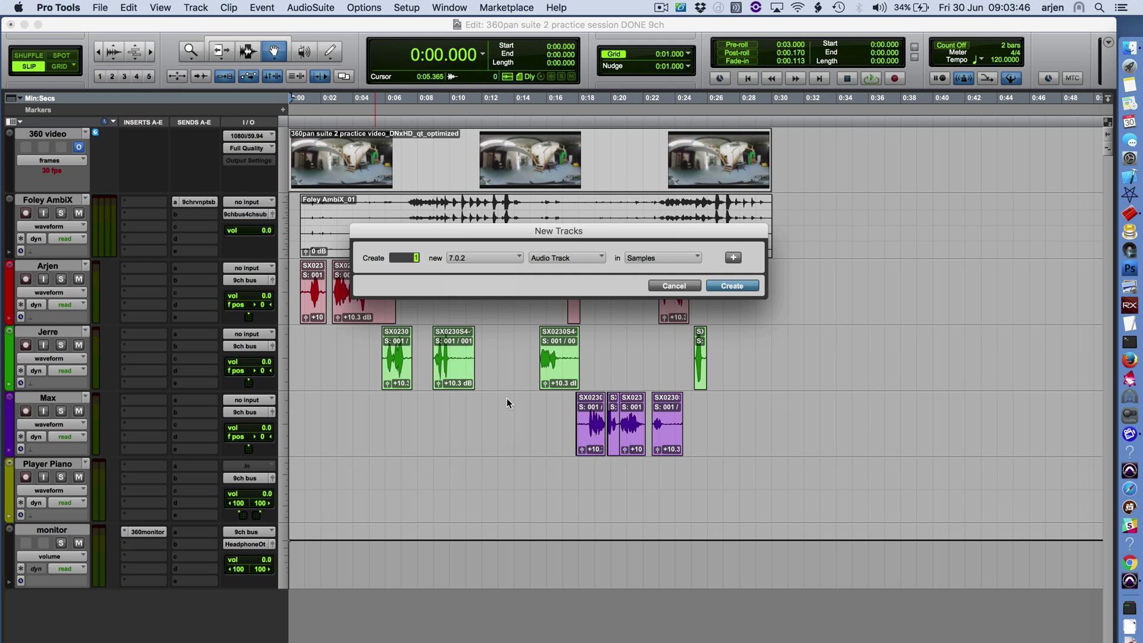
left_click(569, 258)
left_click(572, 273)
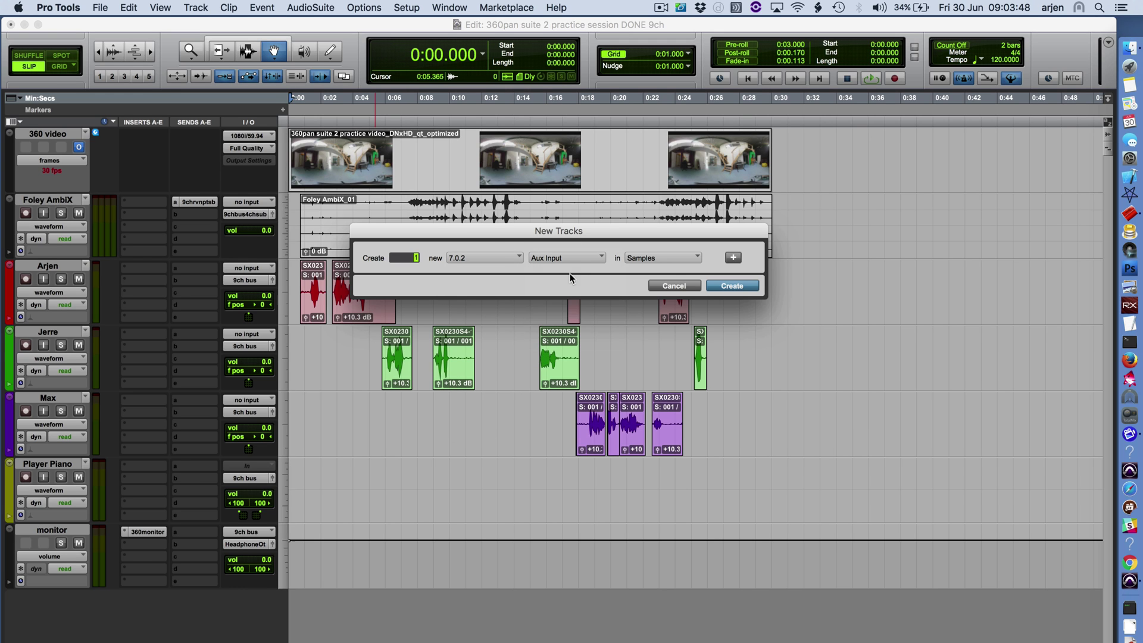
left_click(731, 286)
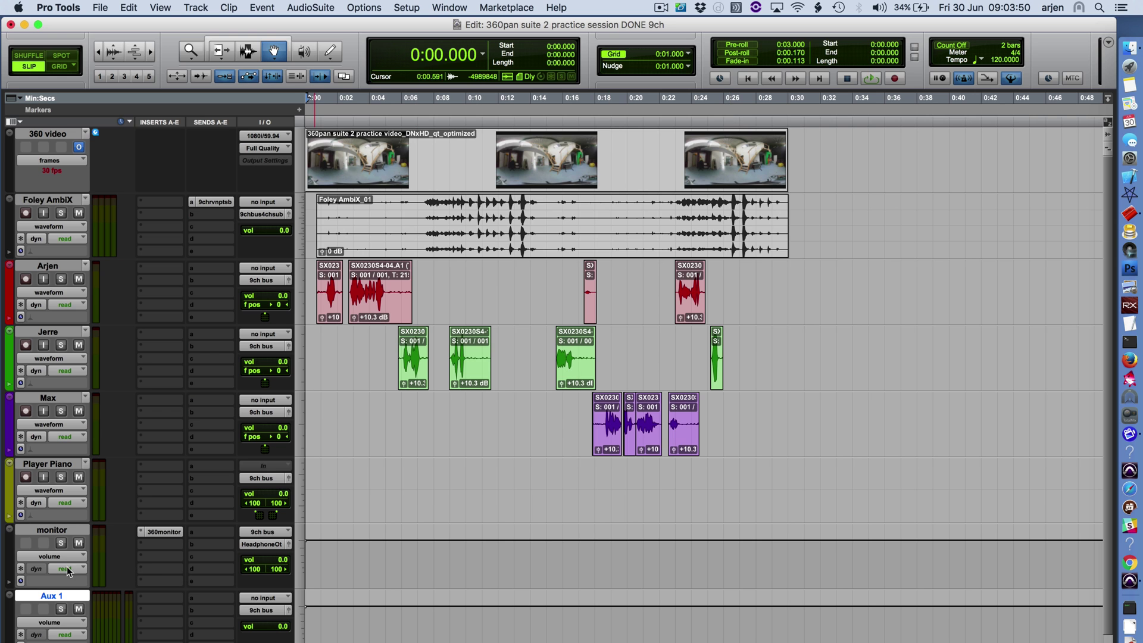
Step: Rename the new Aux 1 track to 'my verb'
double_click(57, 596)
type("my verb")
key("Return")
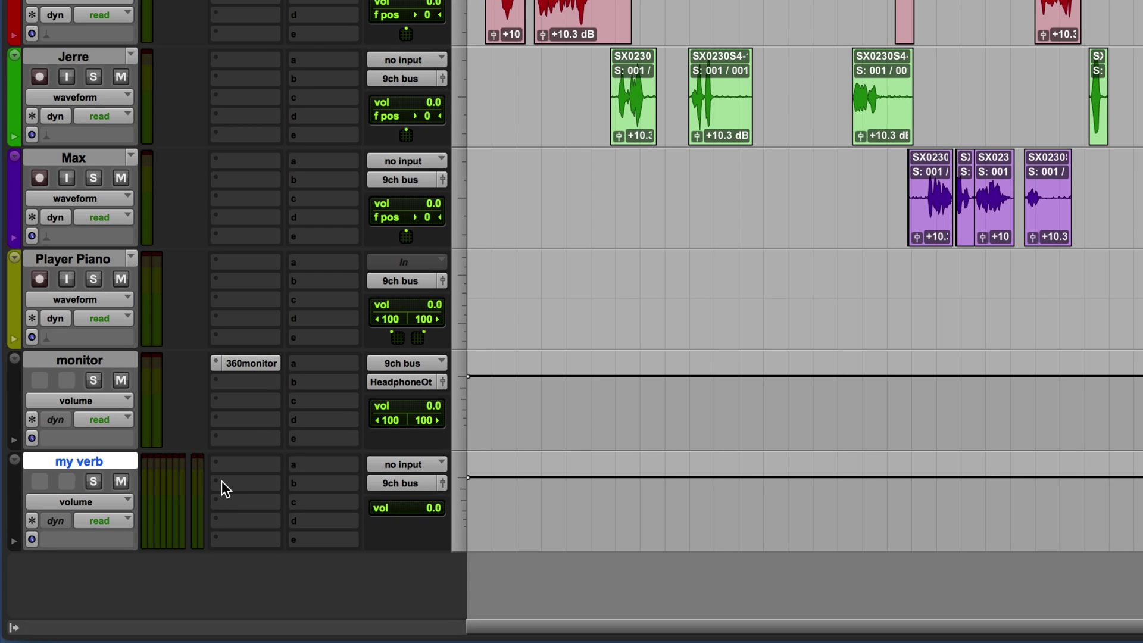
Step: Insert the 360reverb plug-in on the my verb track
left_click(146, 612)
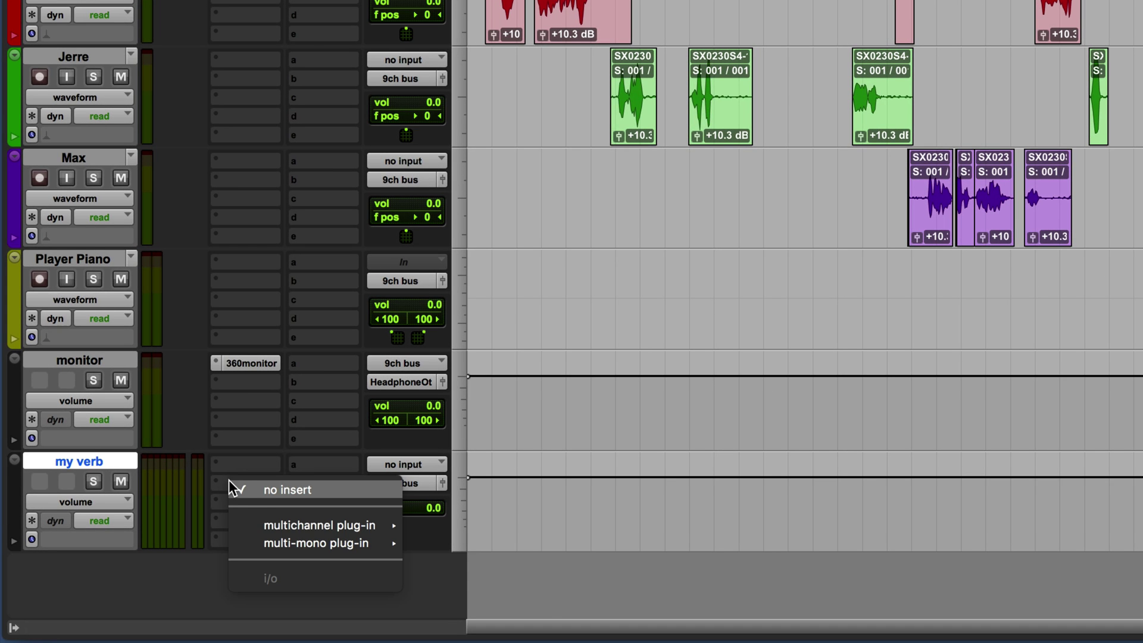
mouse_move(302, 517)
mouse_move(430, 548)
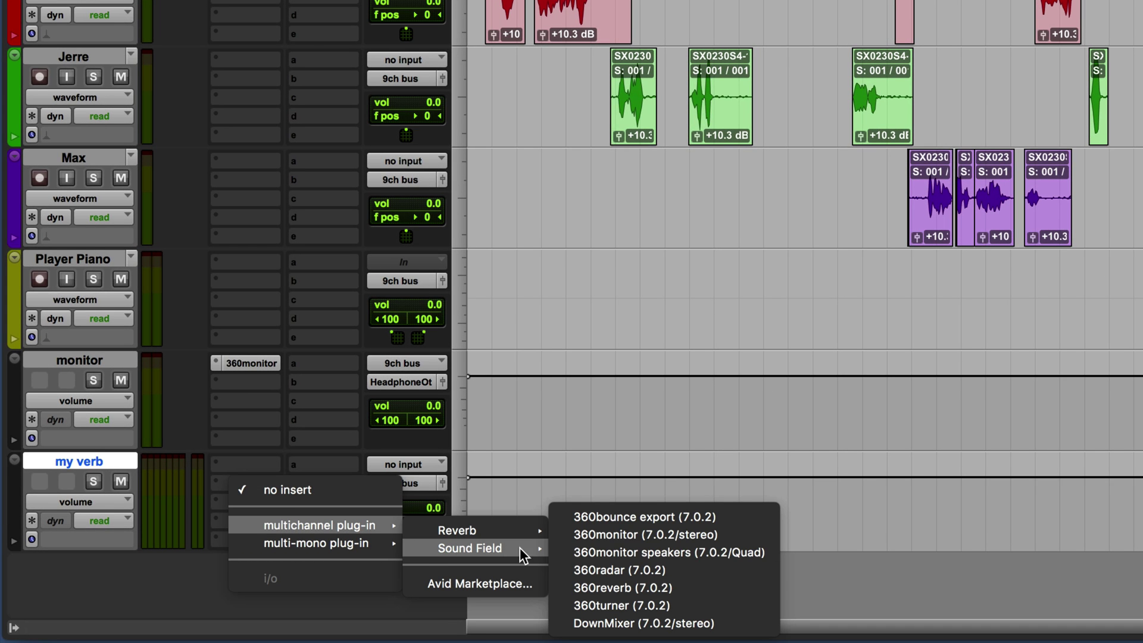
left_click(591, 586)
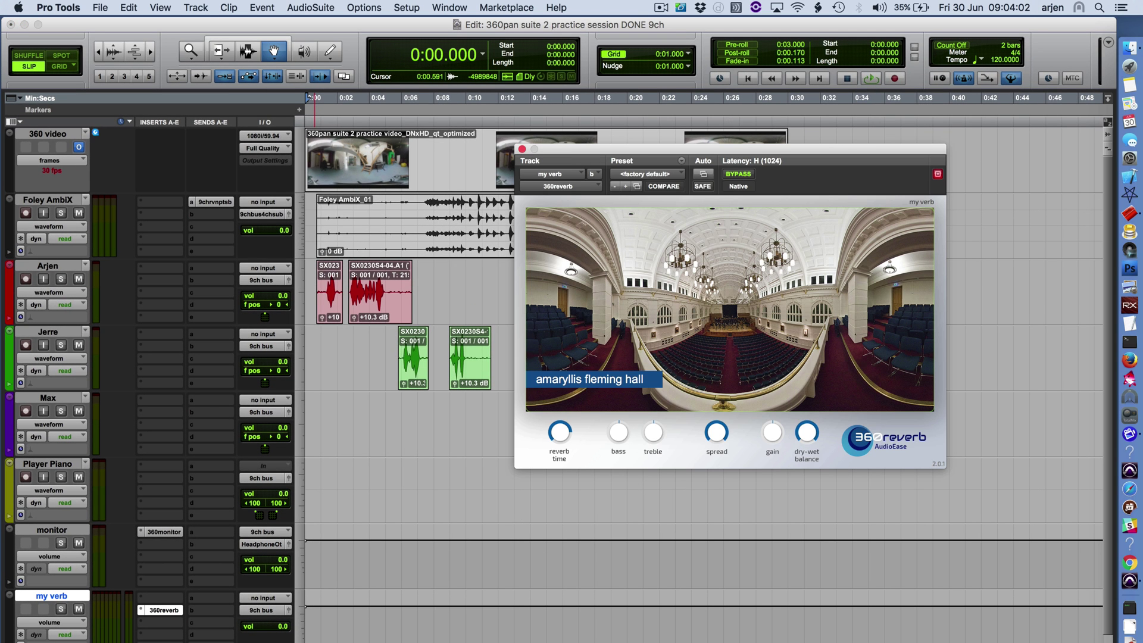
Step: Browse the reverb's room categories and pick Work > Empty shop
left_click(673, 357)
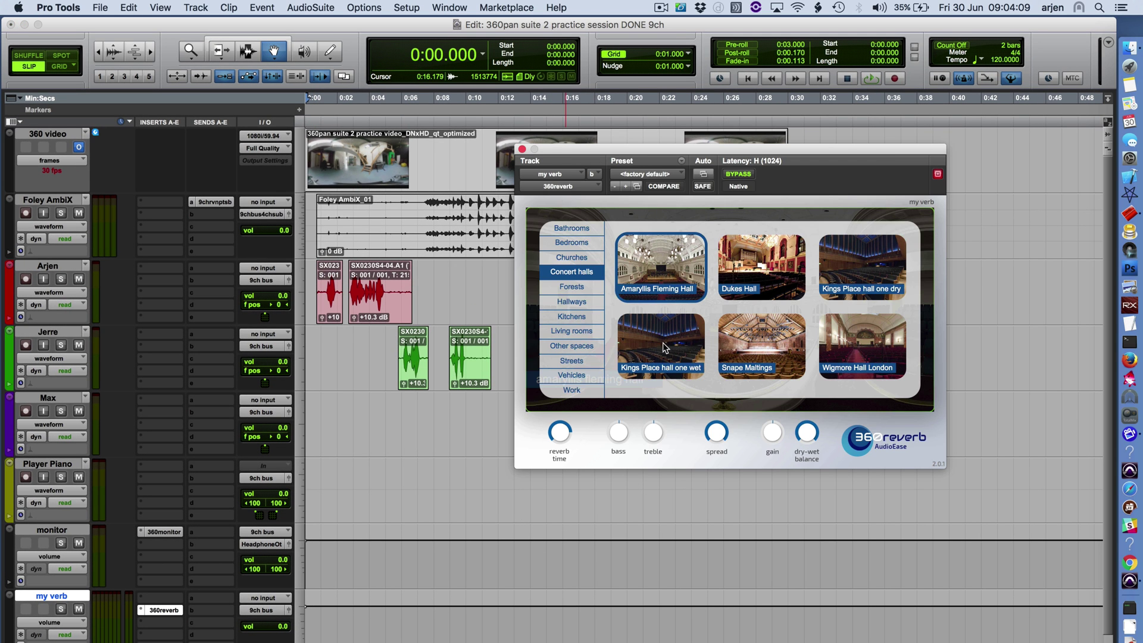
left_click(586, 260)
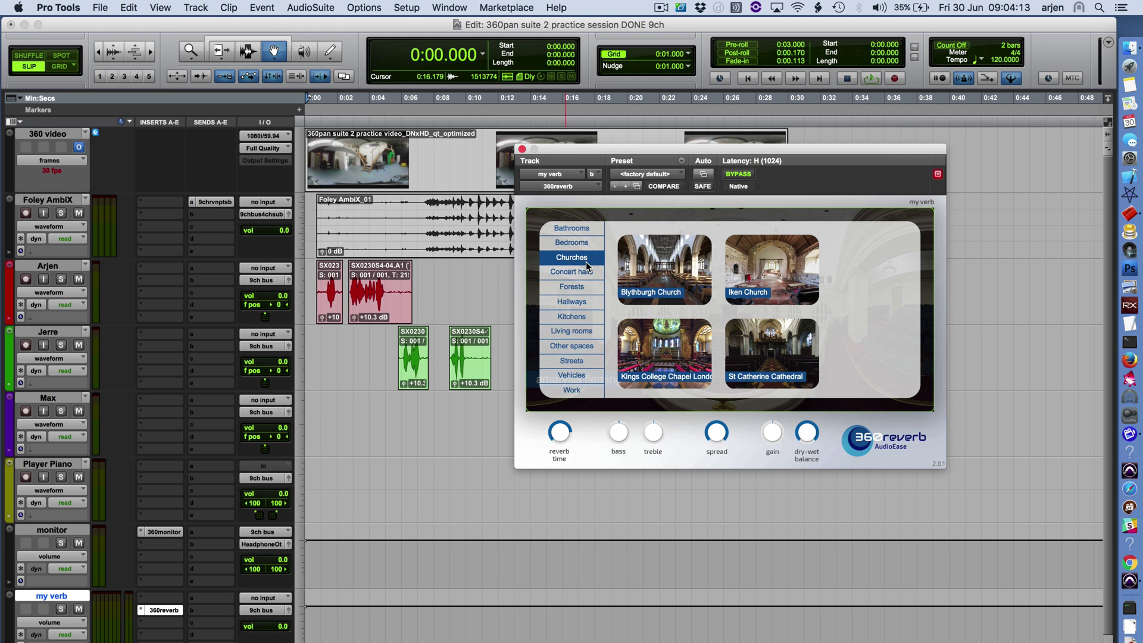
left_click(582, 348)
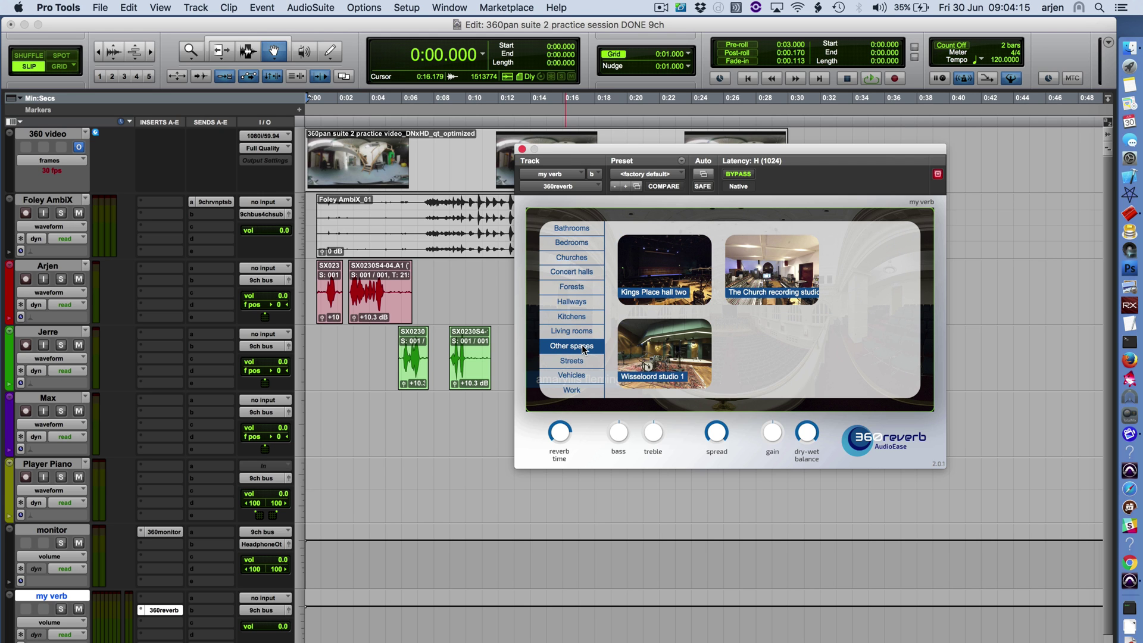
left_click(581, 228)
left_click(578, 245)
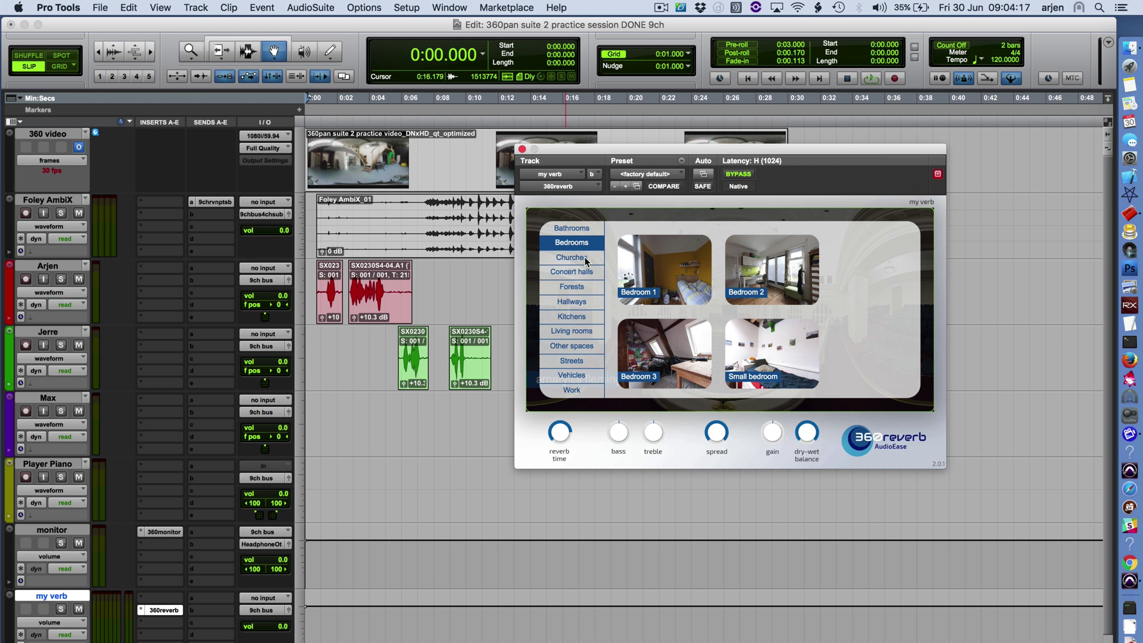
left_click(585, 299)
left_click(583, 319)
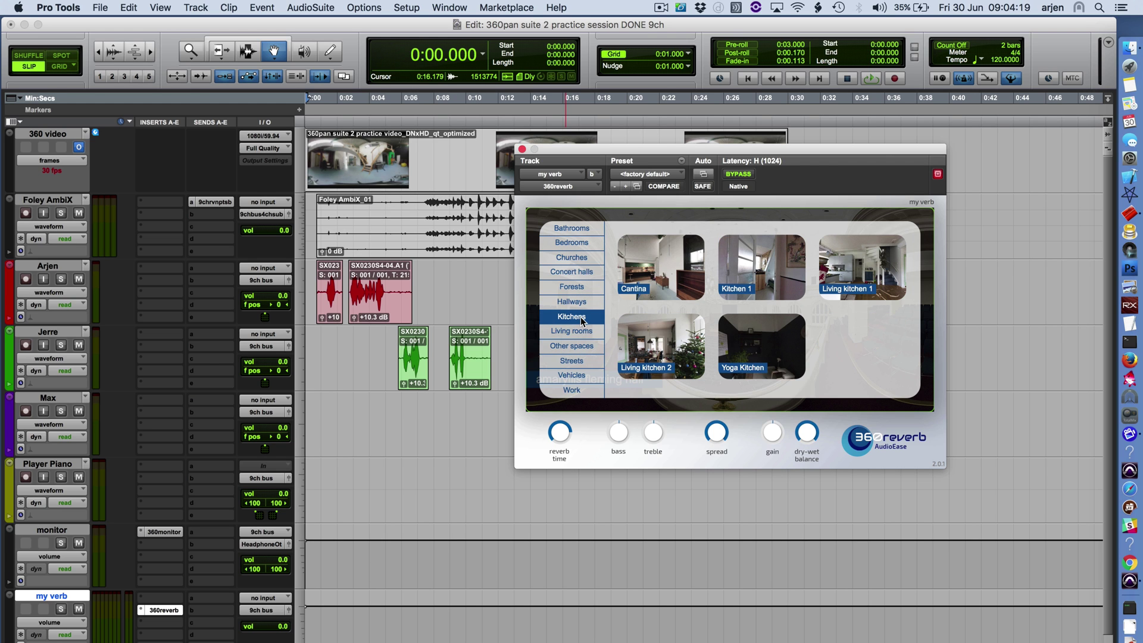
left_click(577, 362)
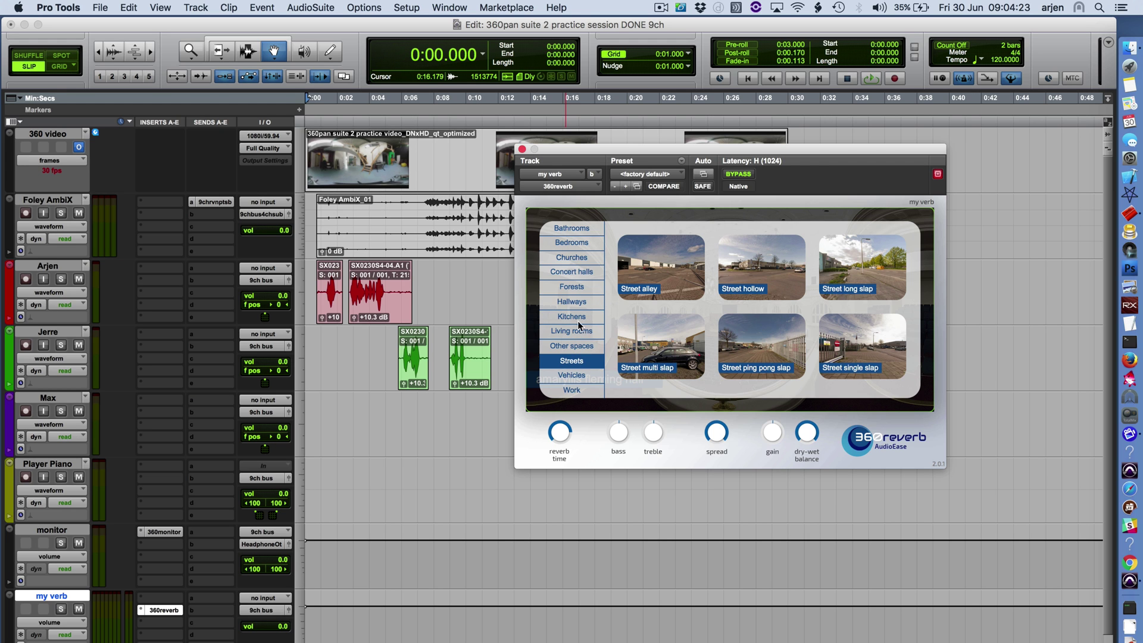
left_click(574, 288)
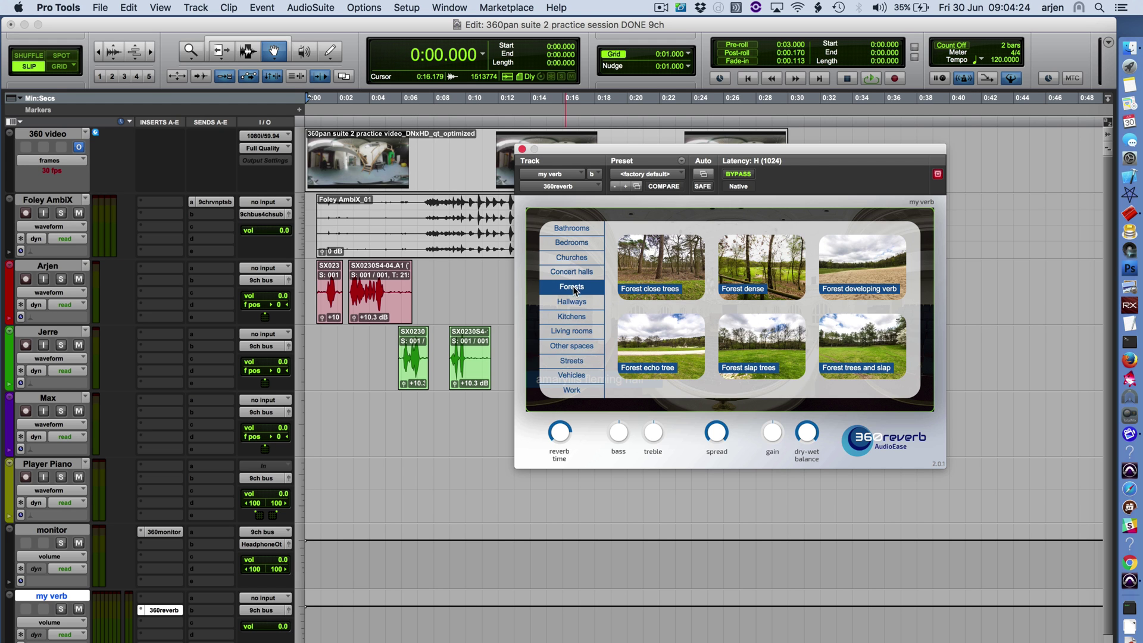
left_click(576, 374)
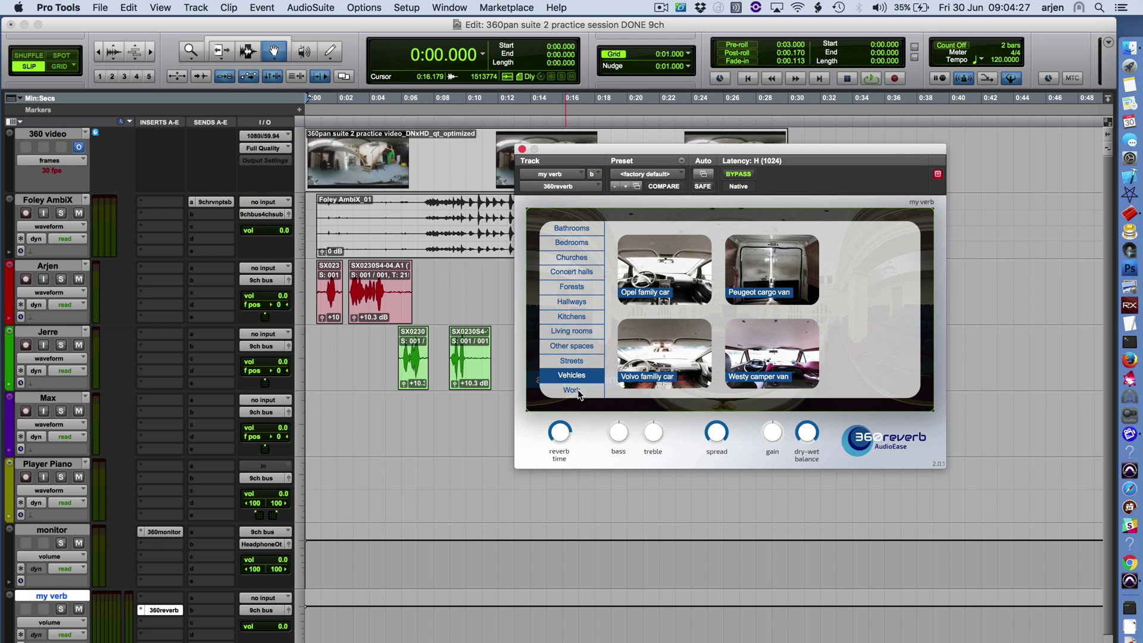
left_click(578, 391)
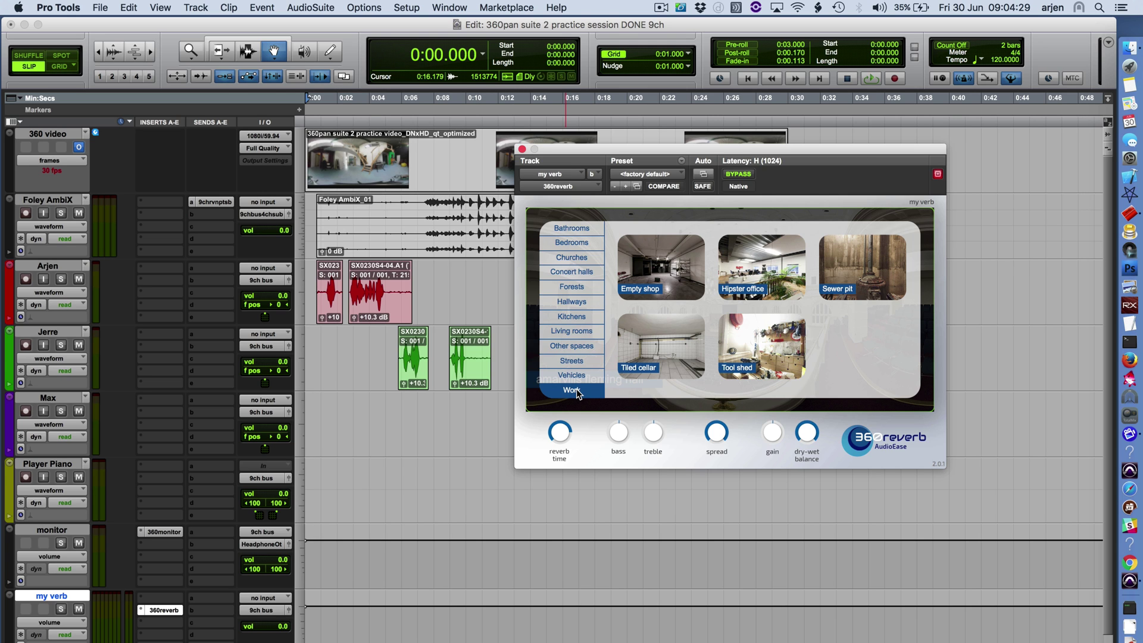
left_click(680, 275)
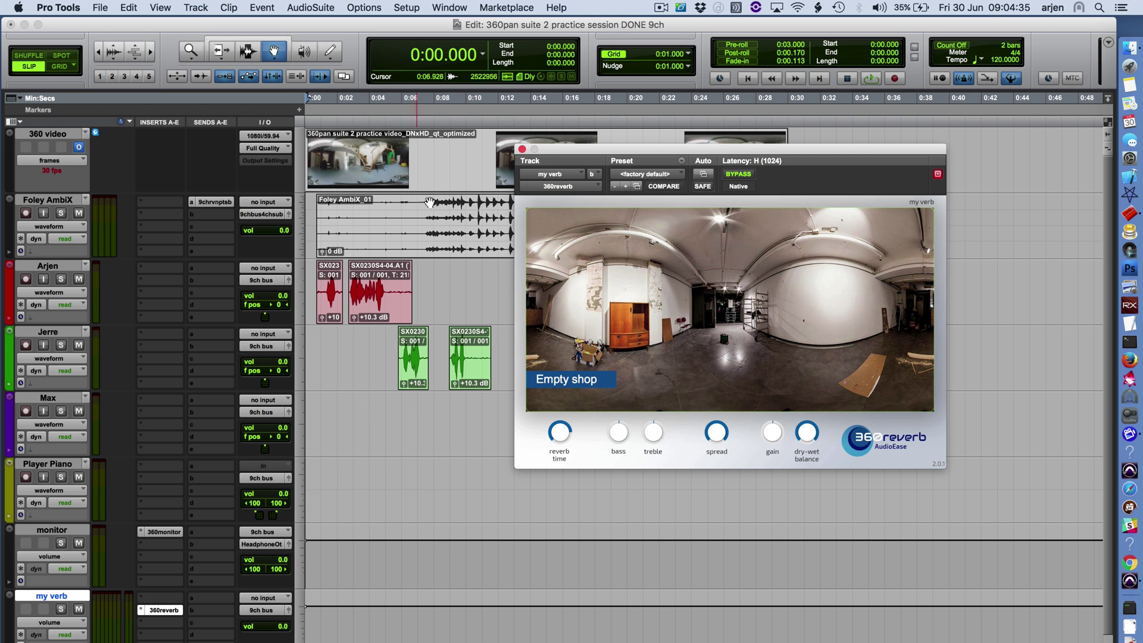
Step: Mute the my verb track and insert 360pan (mono/7.0.2) on Arjen's dialogue track
left_click(522, 150)
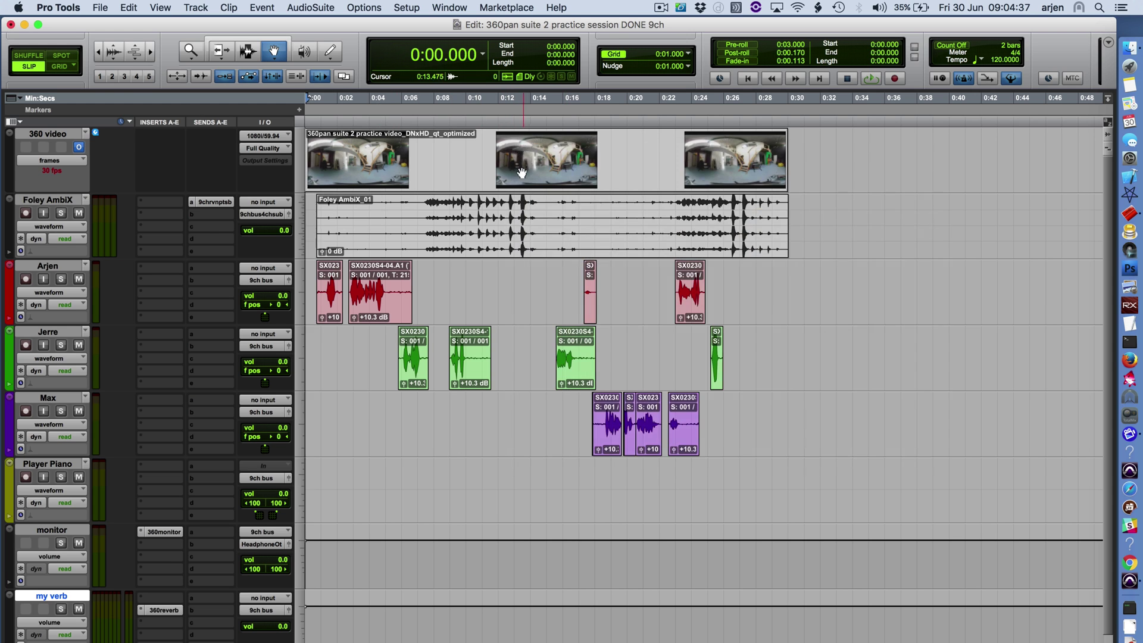
left_click(78, 609)
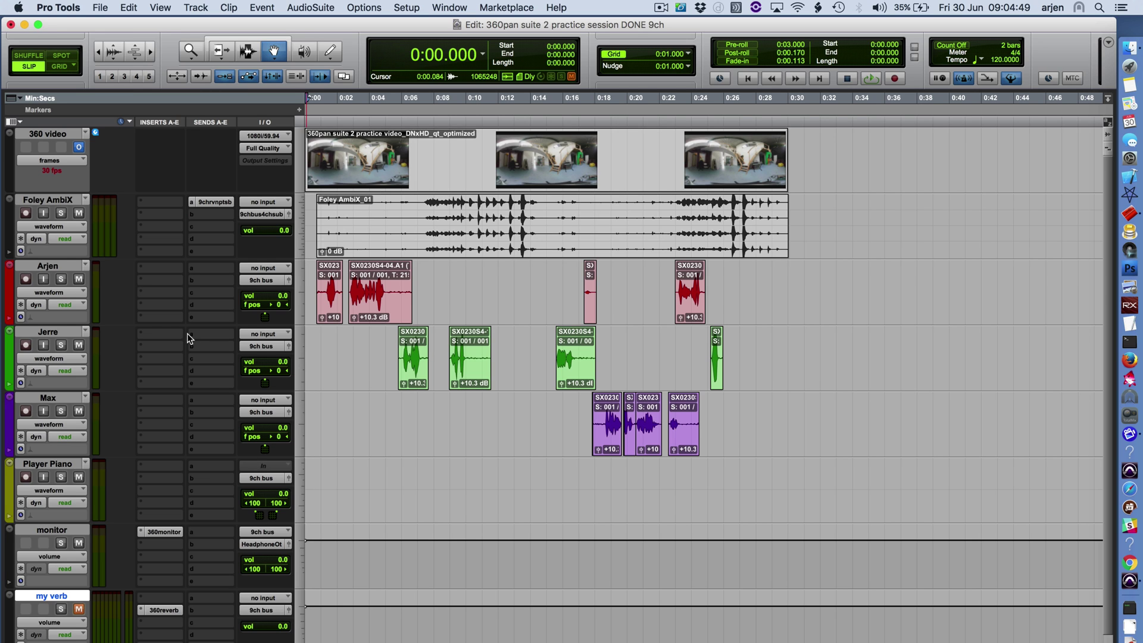
left_click(143, 280)
mouse_move(172, 308)
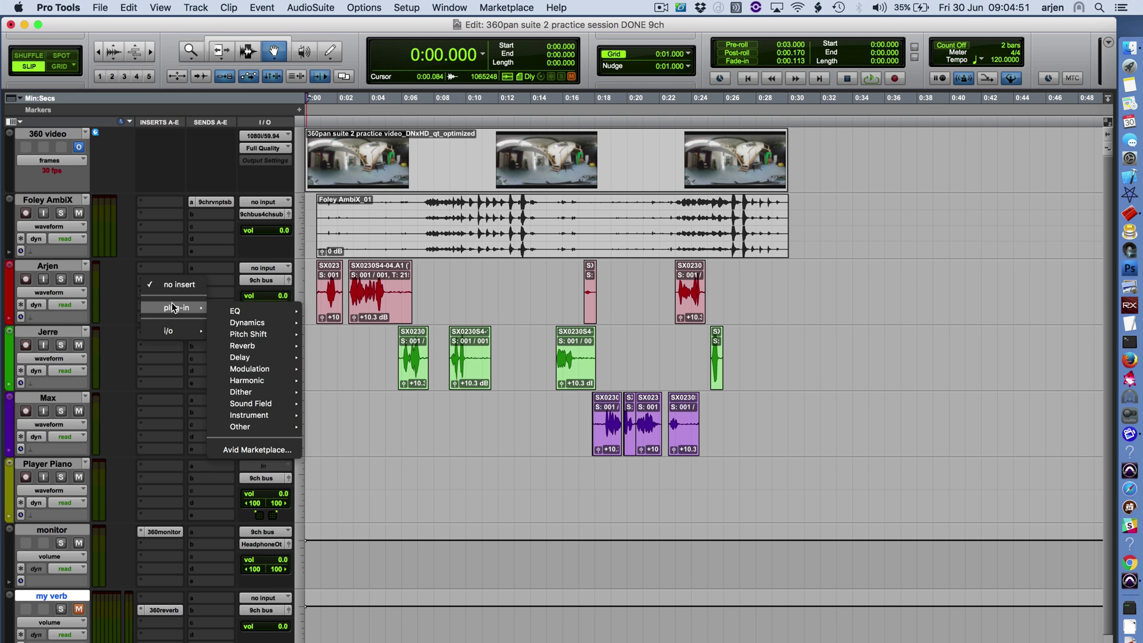
mouse_move(253, 402)
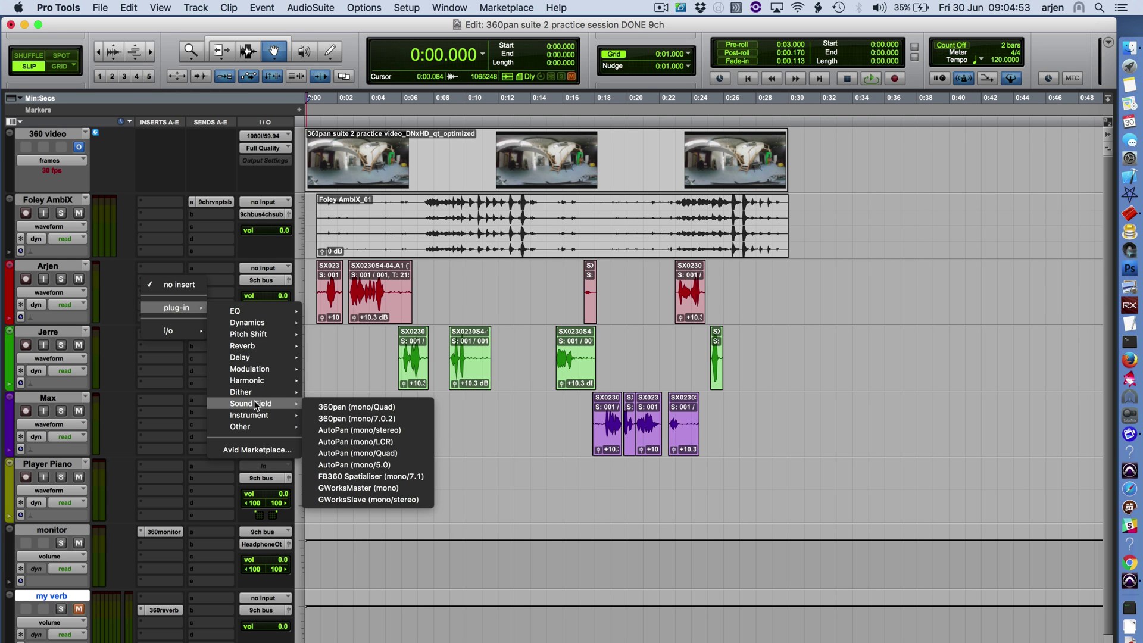
left_click(348, 419)
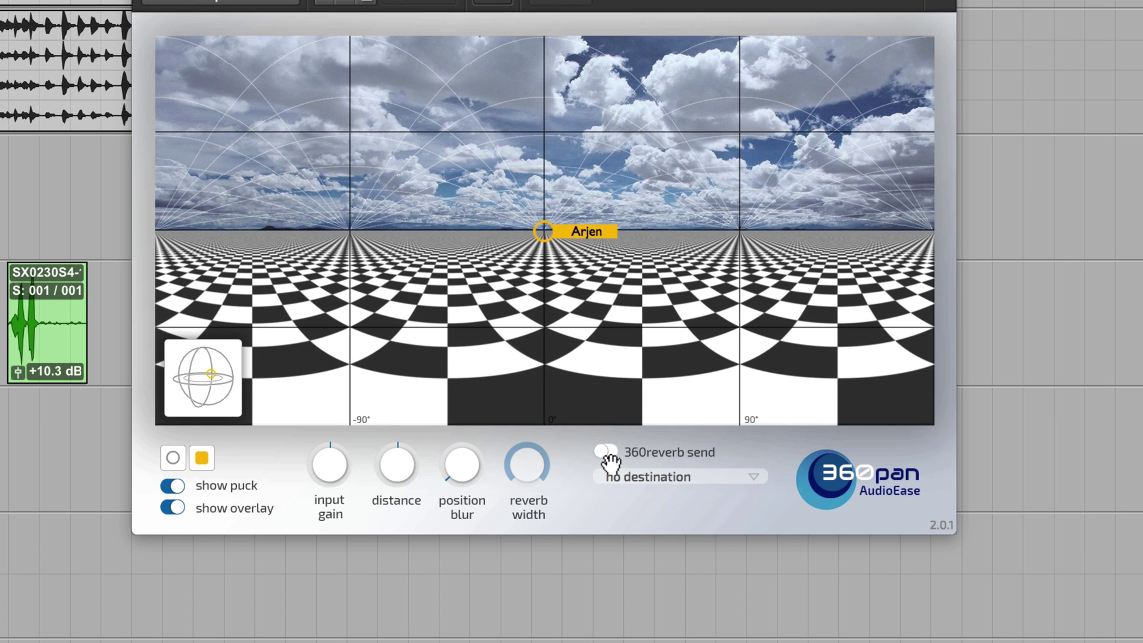
Step: Turn on Arjen's 360reverb send with 'my verb' as the destination
left_click(606, 453)
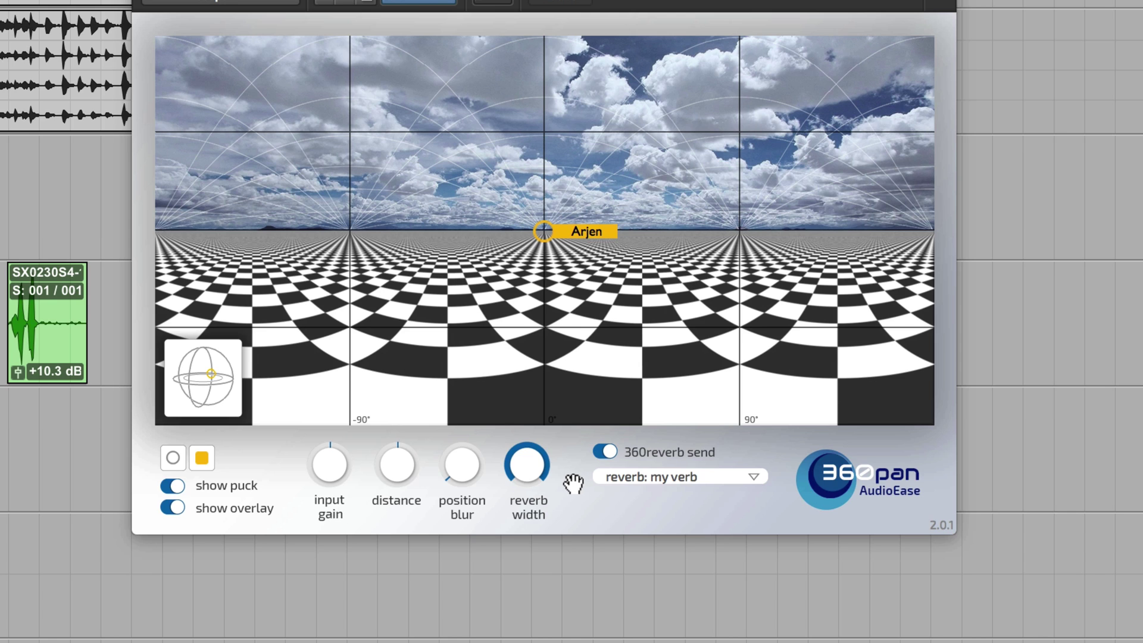
left_click(635, 477)
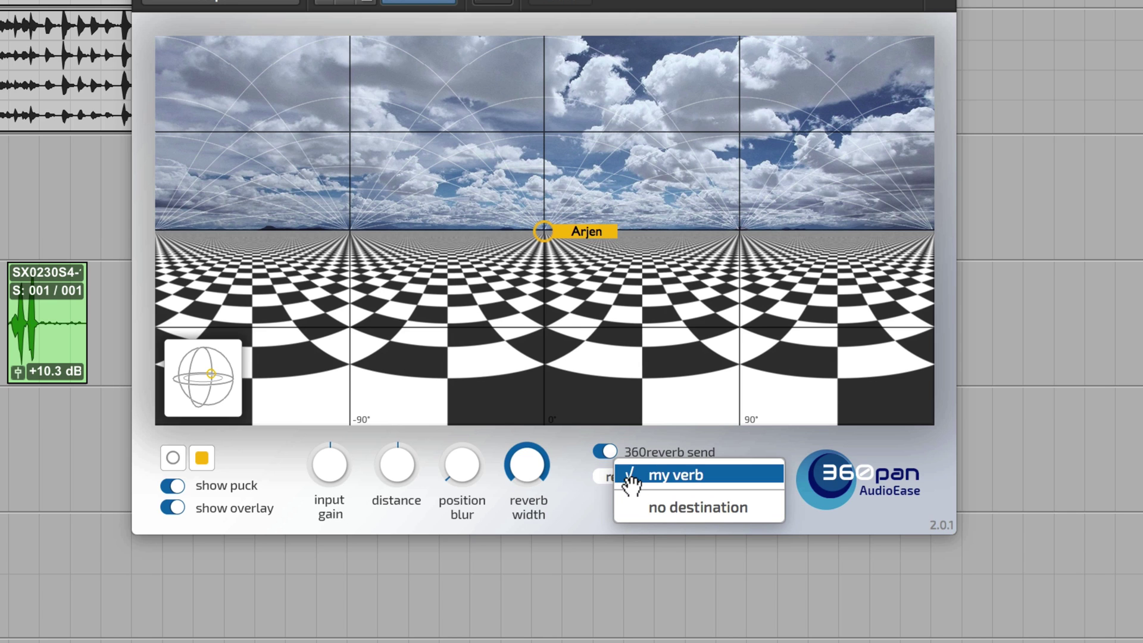
left_click(632, 479)
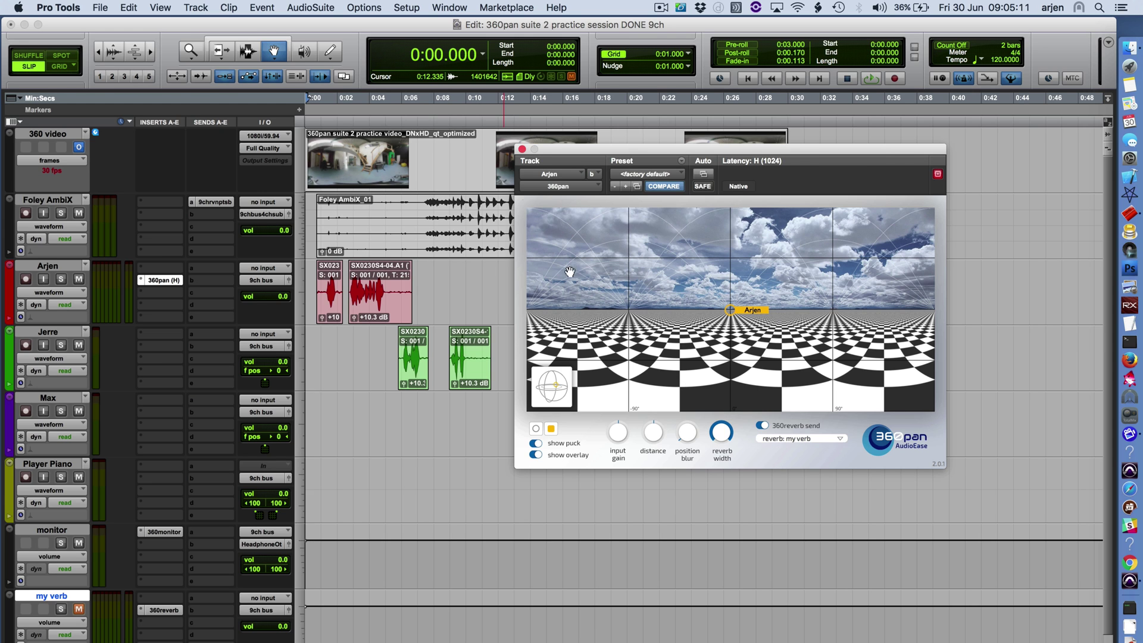
Step: Copy Arjen's 360pan onto Jerre's track and make Jerre's puck green
left_click(175, 281)
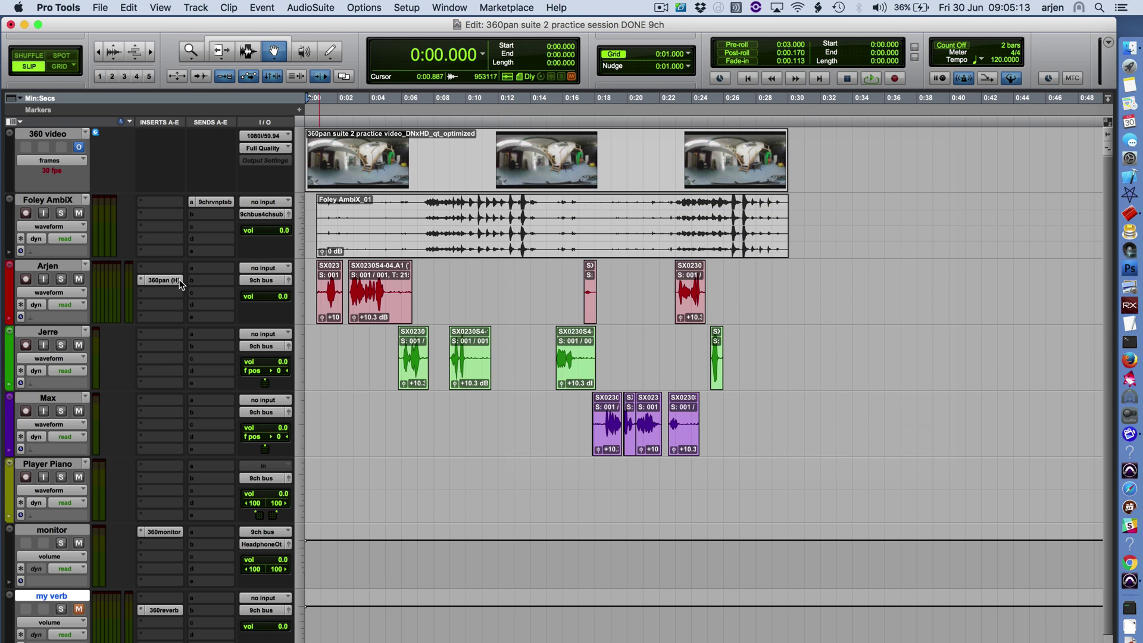
left_click_drag(165, 325, 162, 413)
left_click(166, 345)
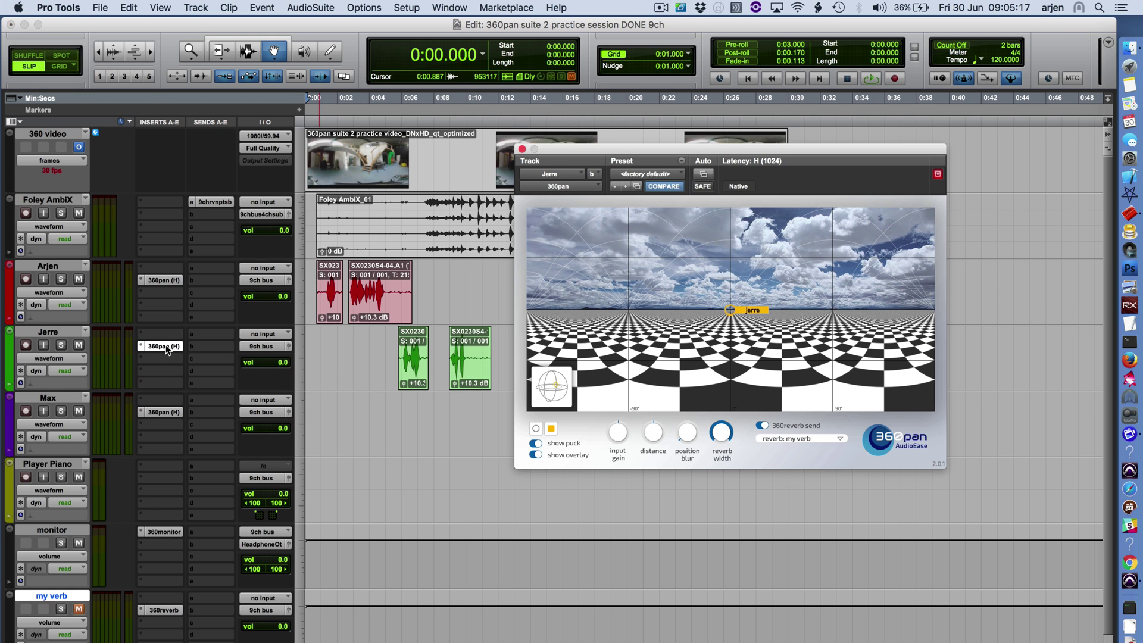
left_click(550, 429)
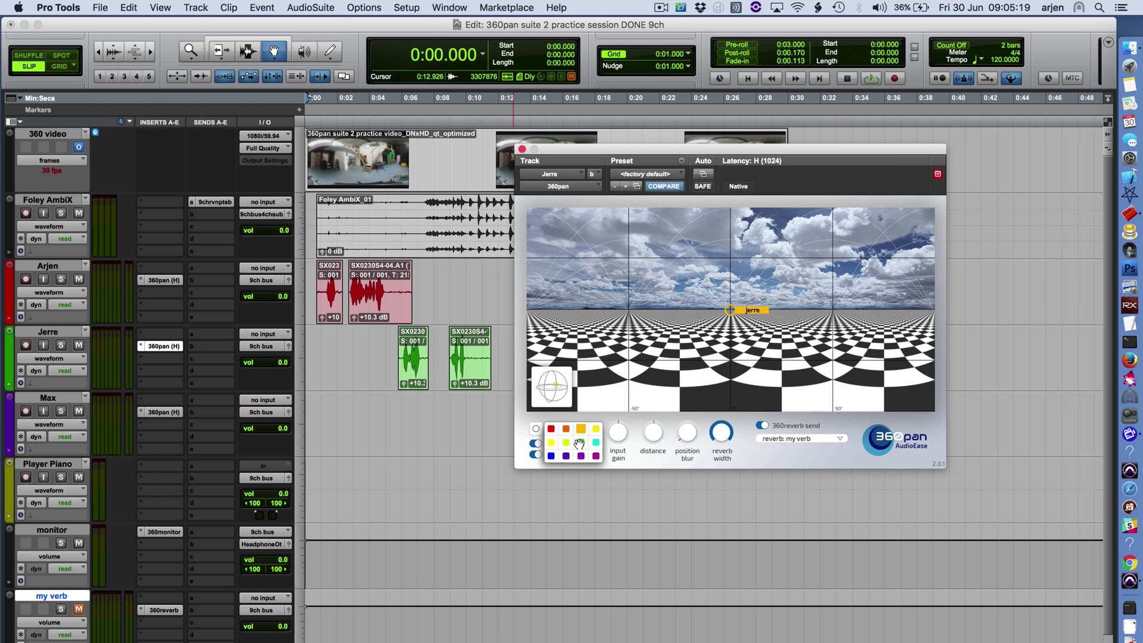
left_click(535, 444)
Step: Make Max's 360pan puck purple
left_click(159, 413)
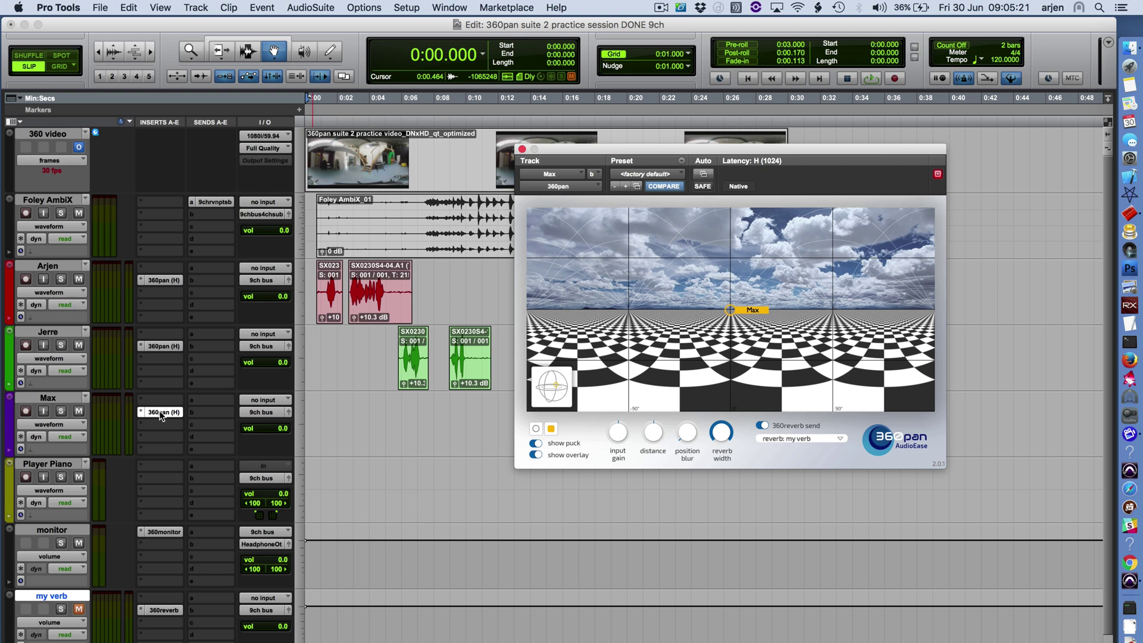
left_click(551, 429)
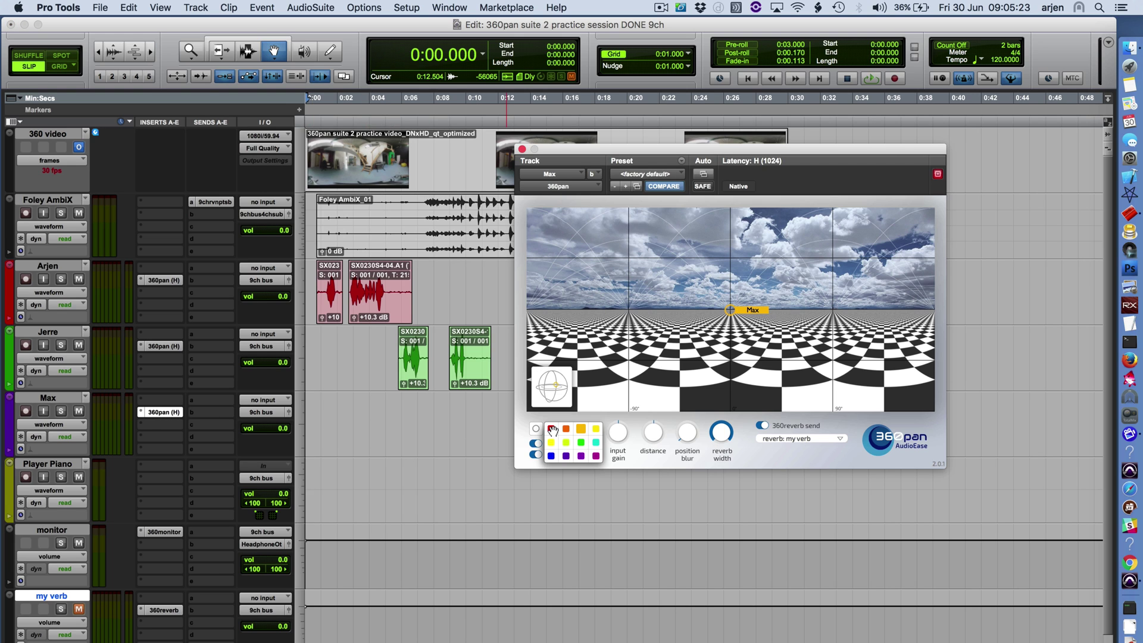
left_click(575, 455)
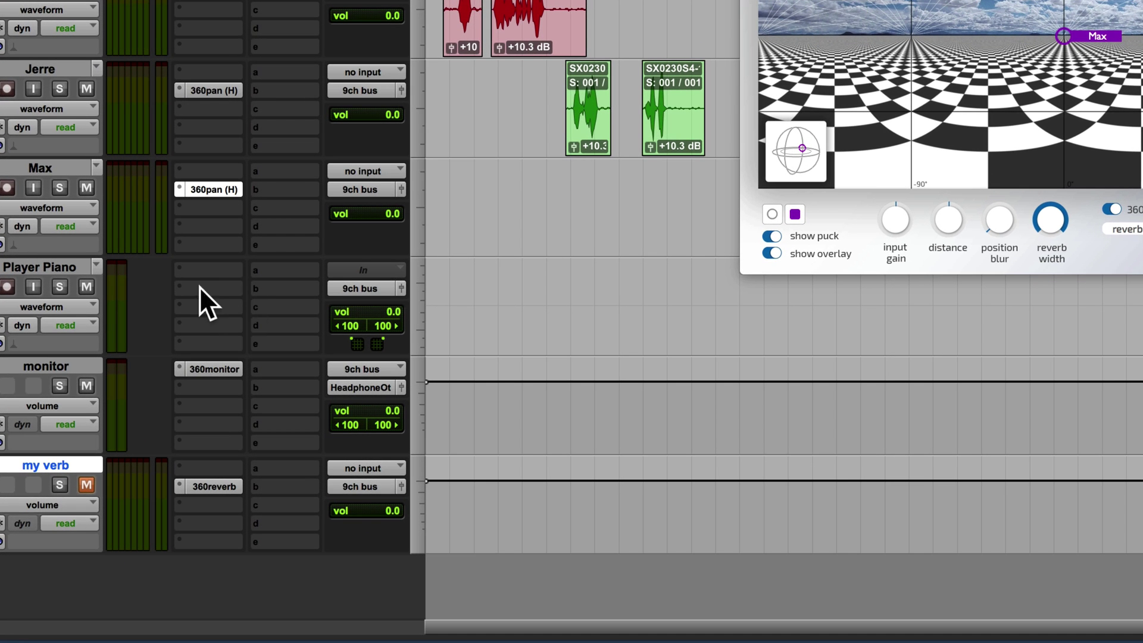
Step: Insert 360pan (stereo/7.0.2) on Player Piano with its reverb send to 'my verb'
left_click(187, 355)
mouse_move(210, 381)
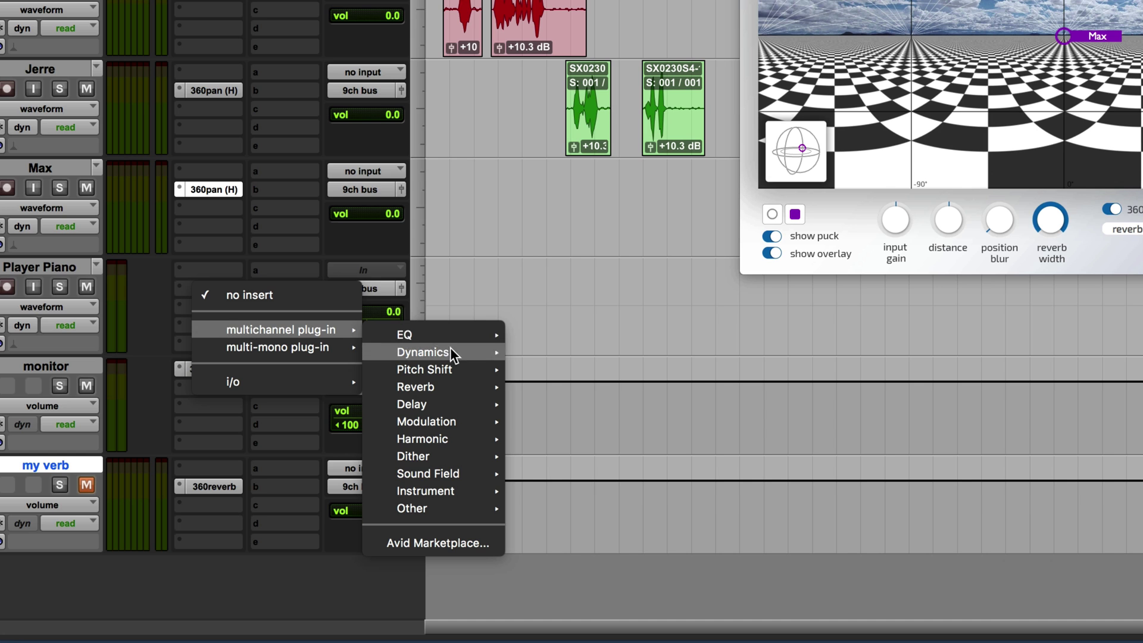
mouse_move(443, 468)
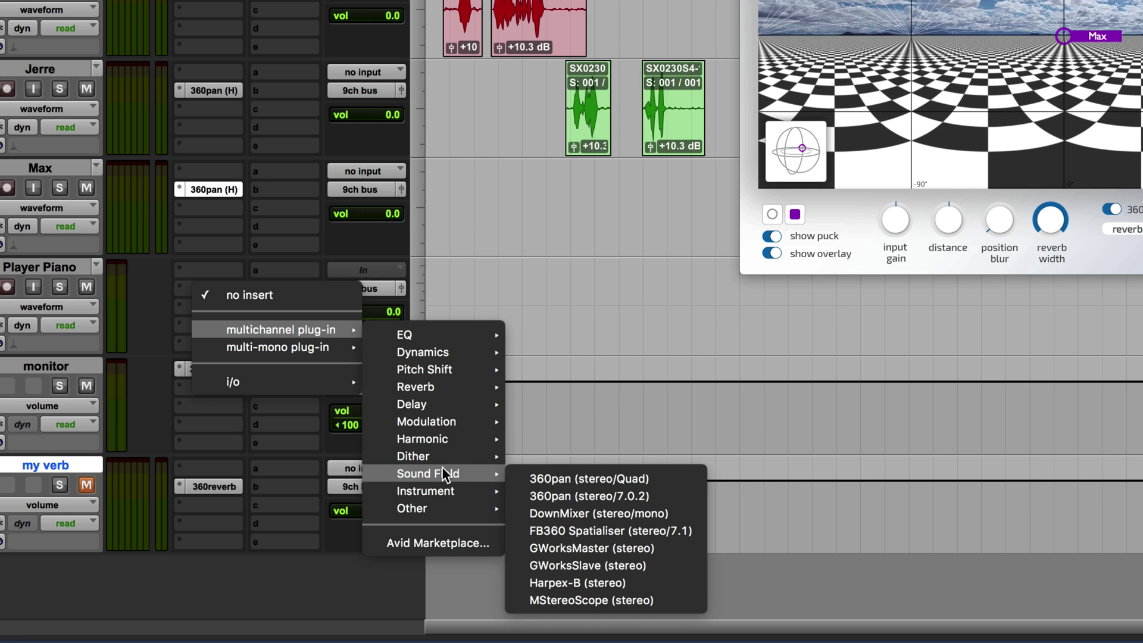
left_click(602, 494)
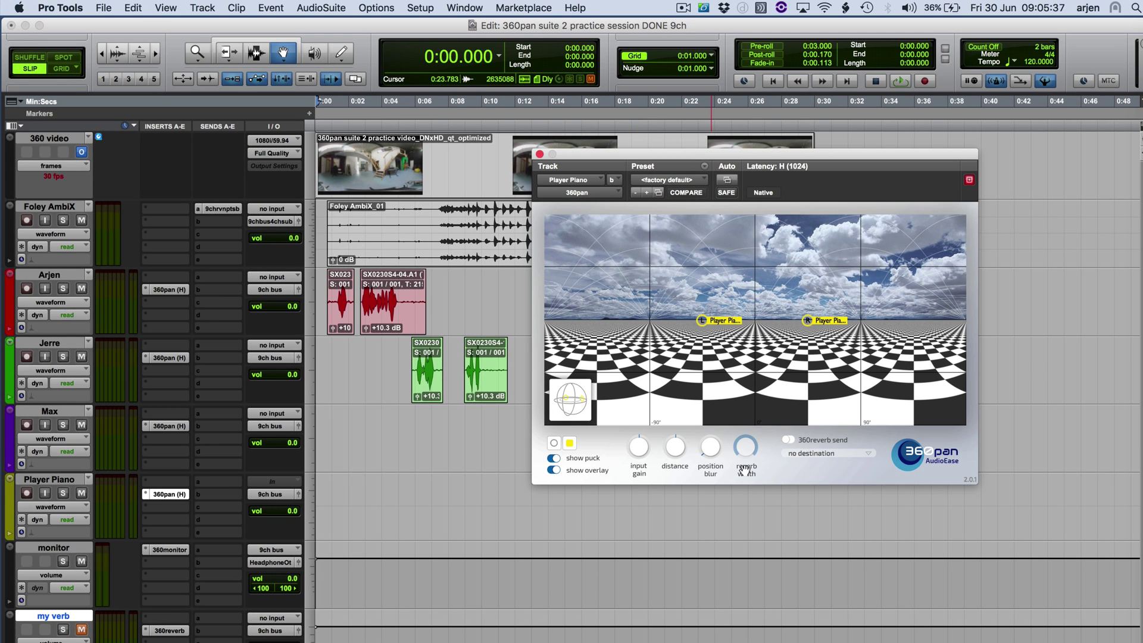
left_click(788, 439)
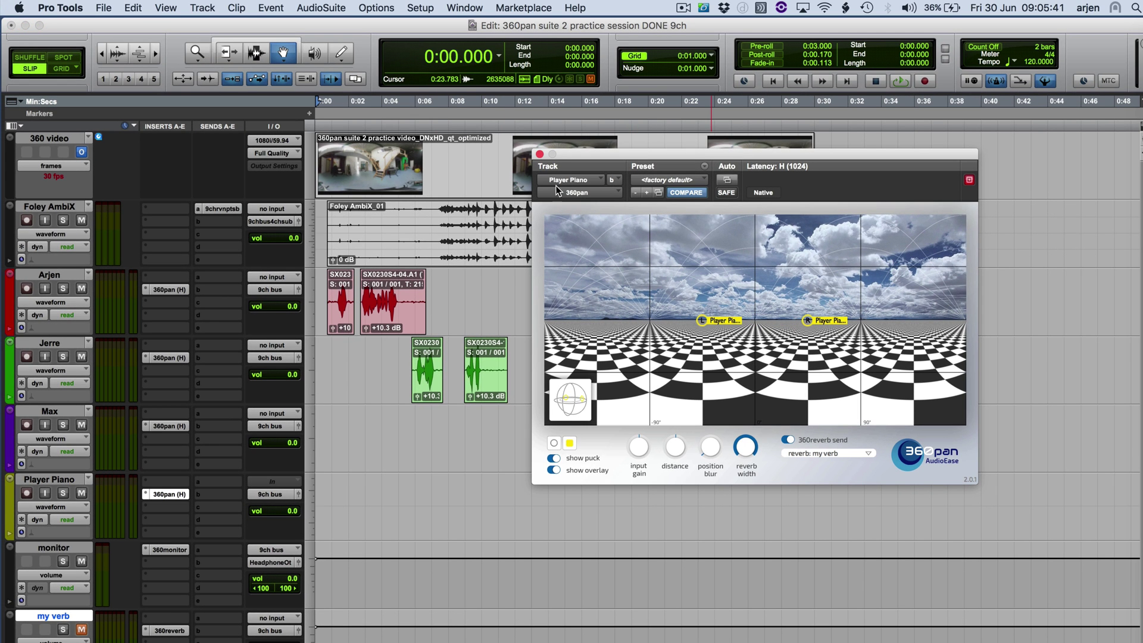
left_click(540, 155)
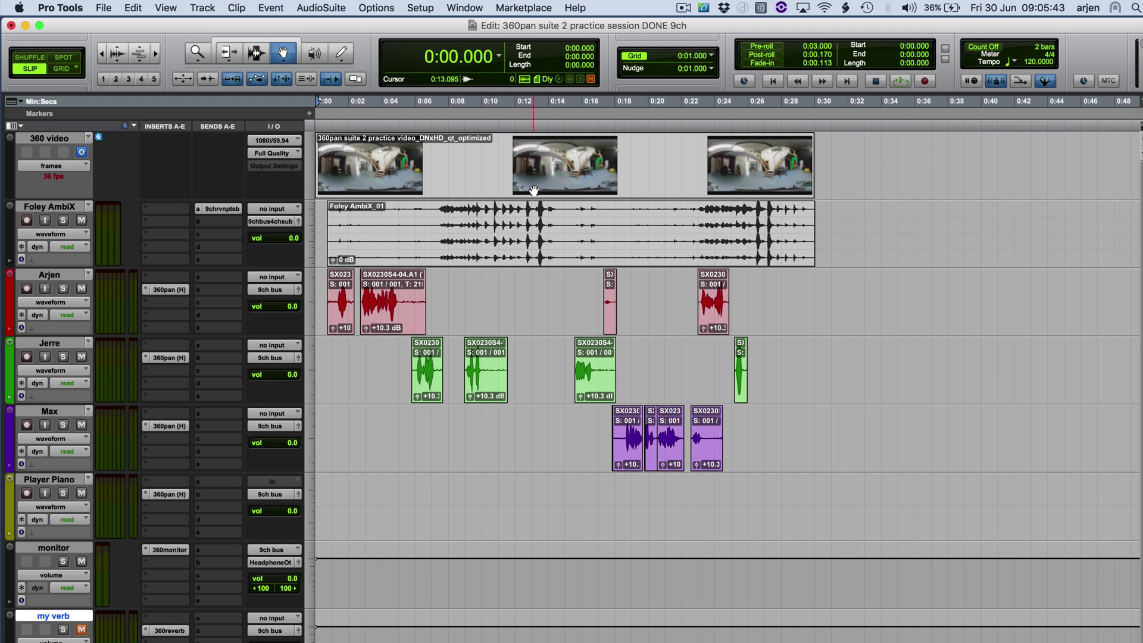
Step: Show Arjen's 360pan Left-Right automation lane and select the Arjen track
left_click(9, 329)
left_click(78, 344)
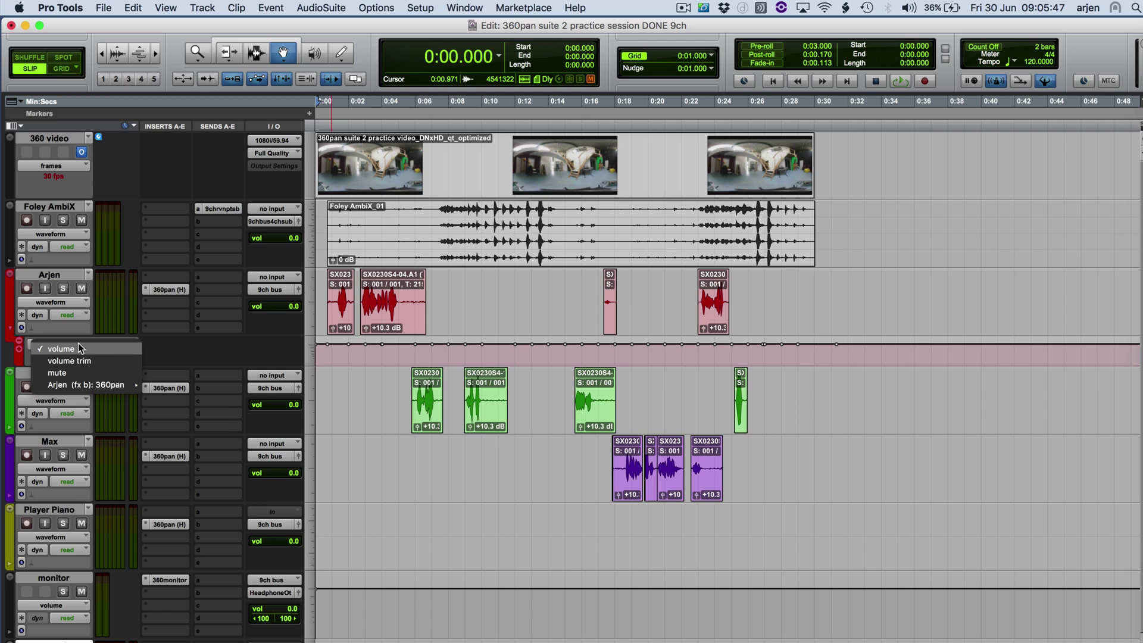
mouse_move(136, 387)
left_click(177, 388)
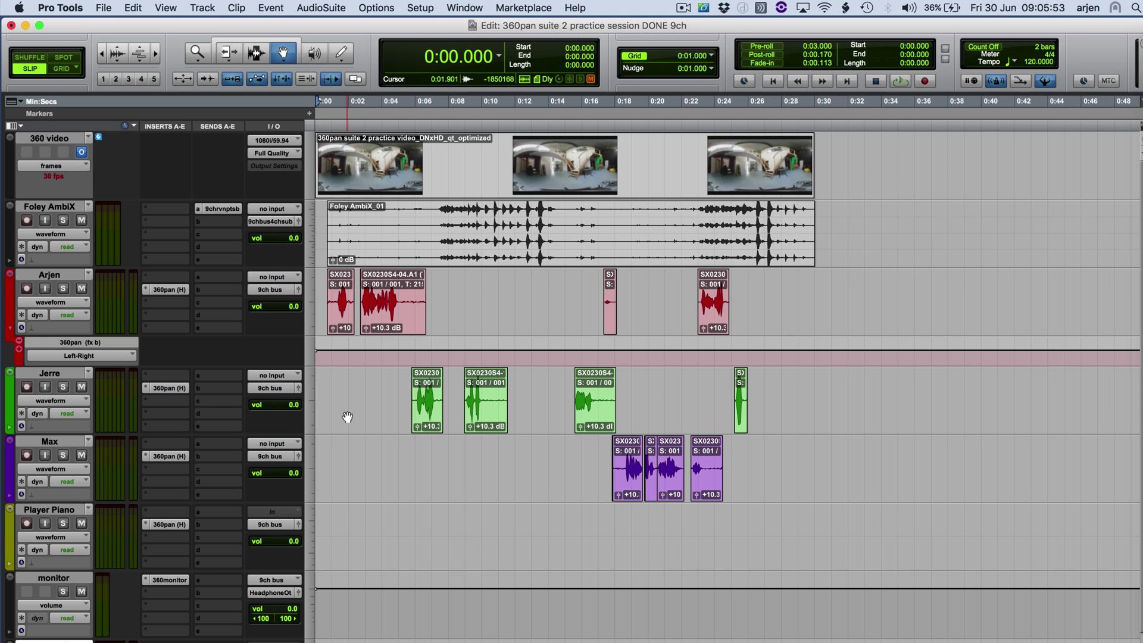
left_click(50, 275)
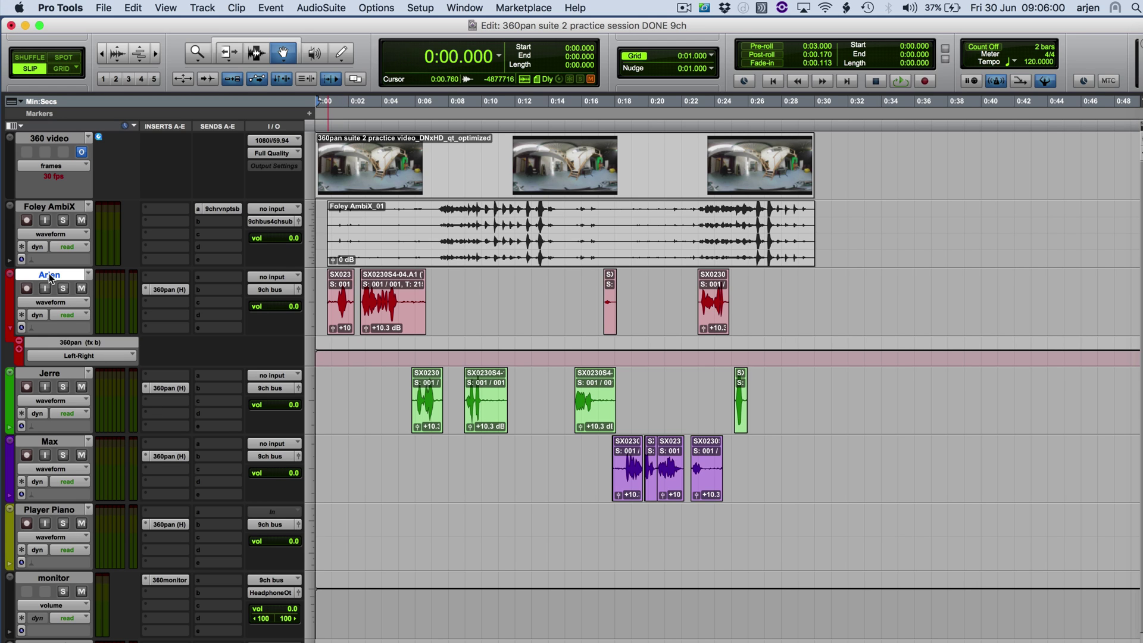
Step: Select Arjen, Jerre and Max and group them as edit group Group 1
left_click(49, 373, "shift")
left_click(51, 446, "shift")
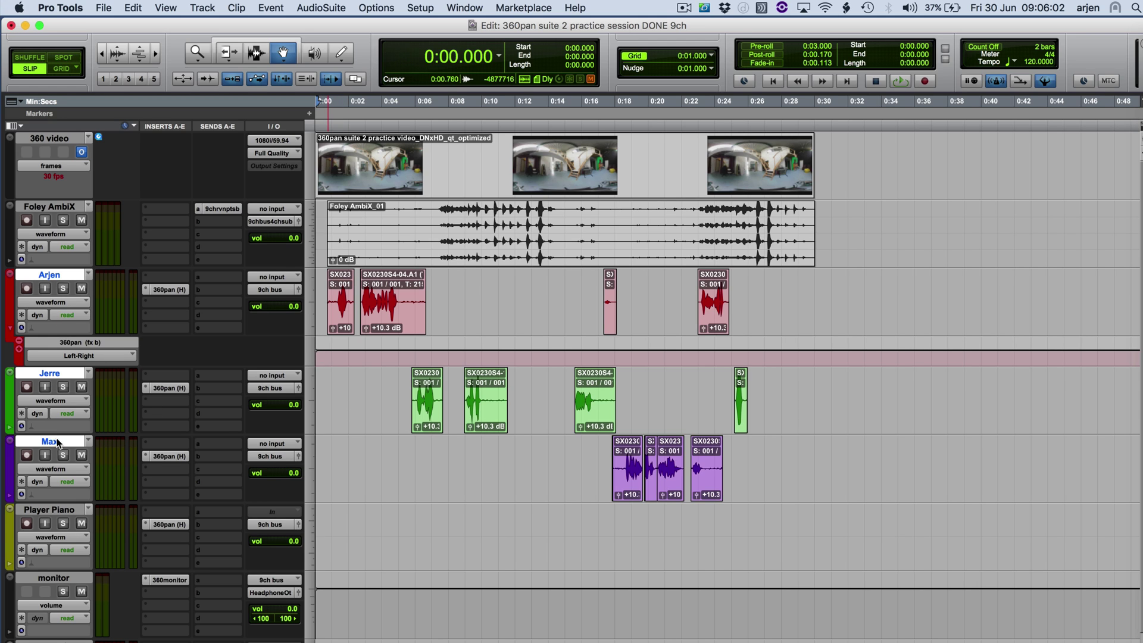
left_click(202, 8)
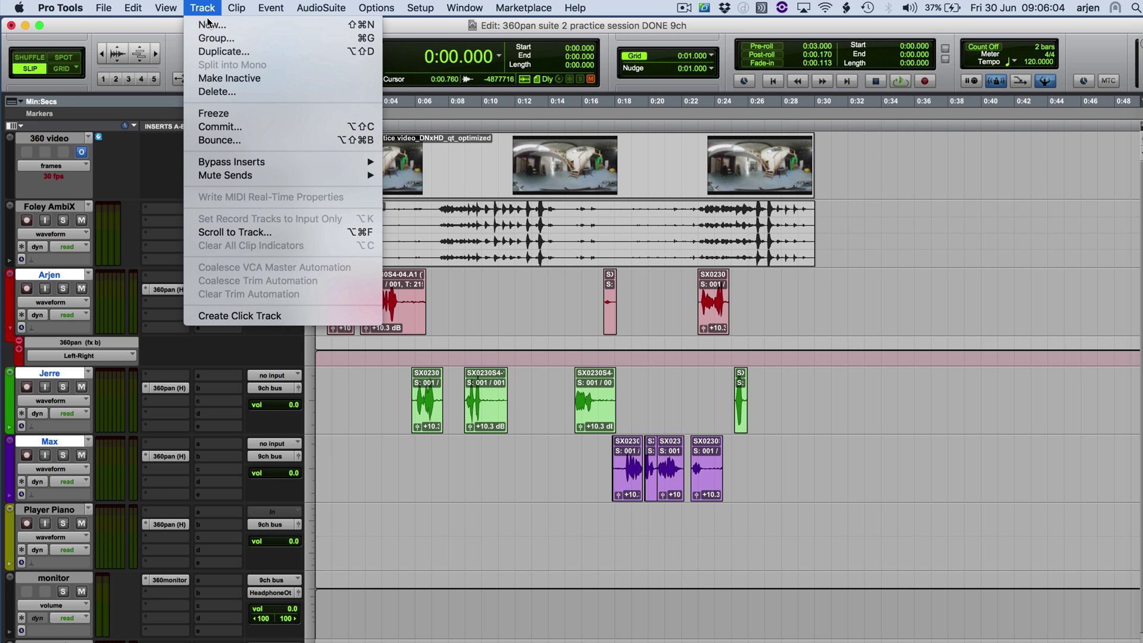
left_click(212, 37)
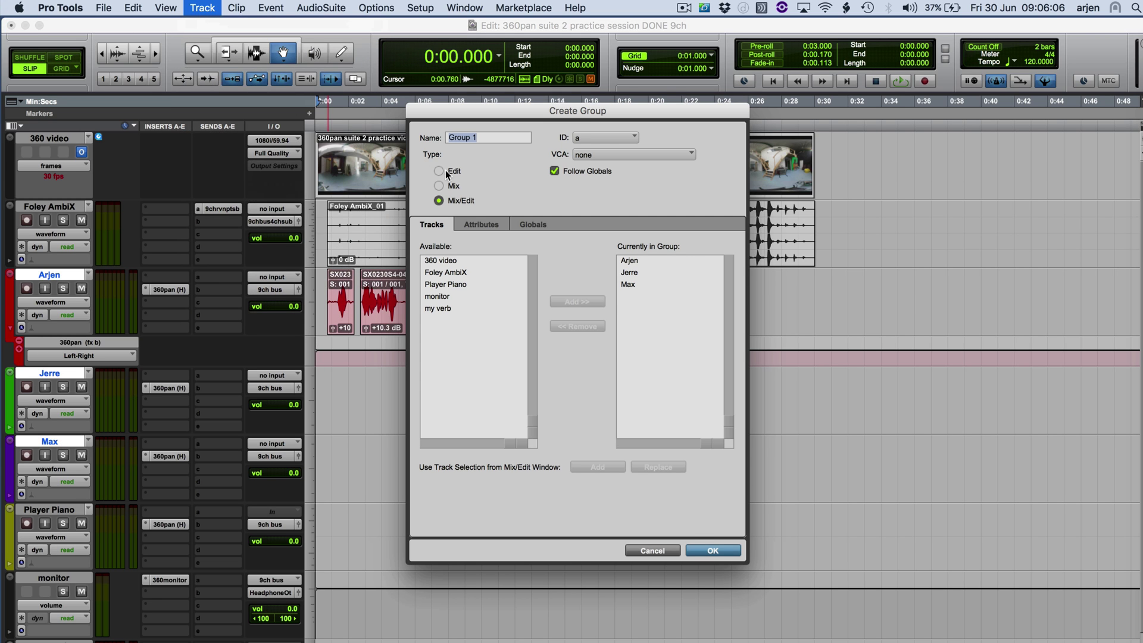
left_click(441, 171)
left_click(711, 548)
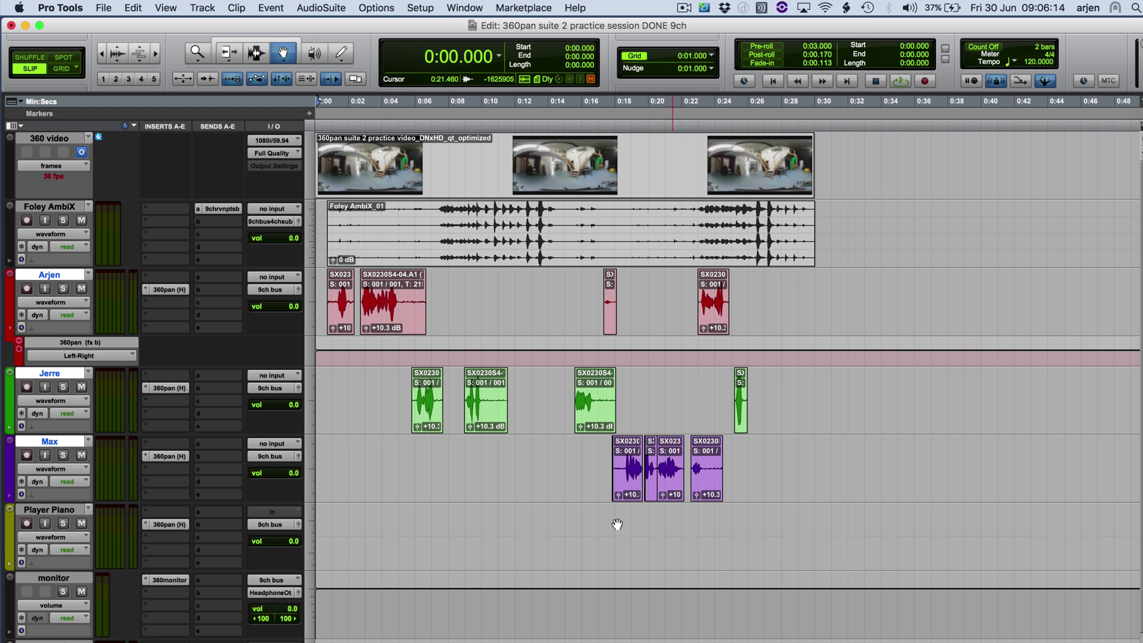
left_click(421, 8)
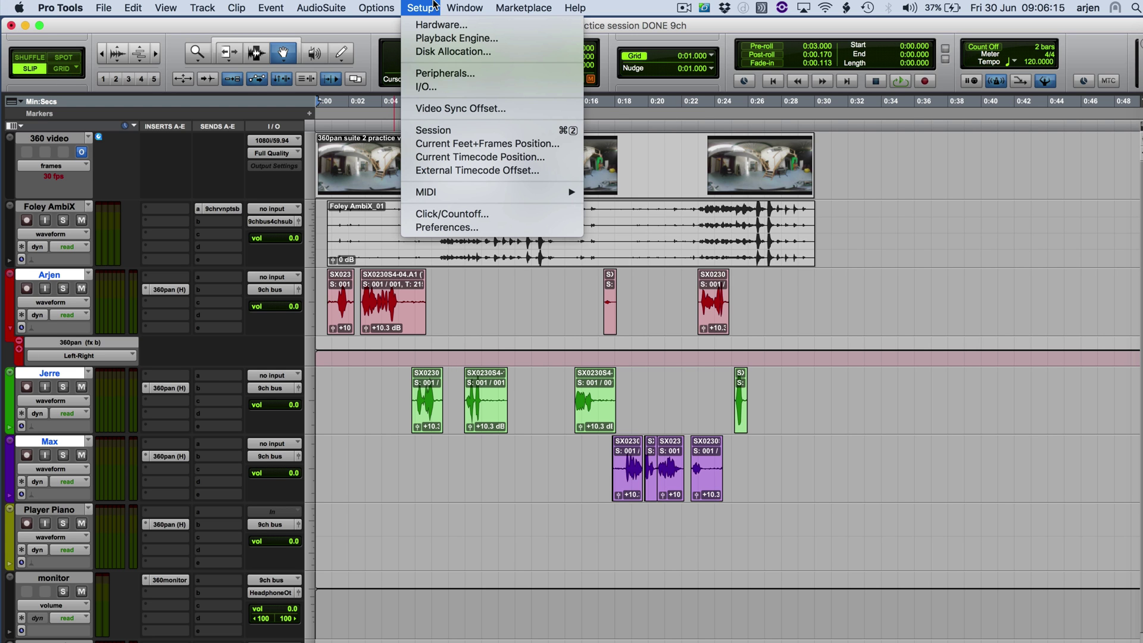
left_click(453, 227)
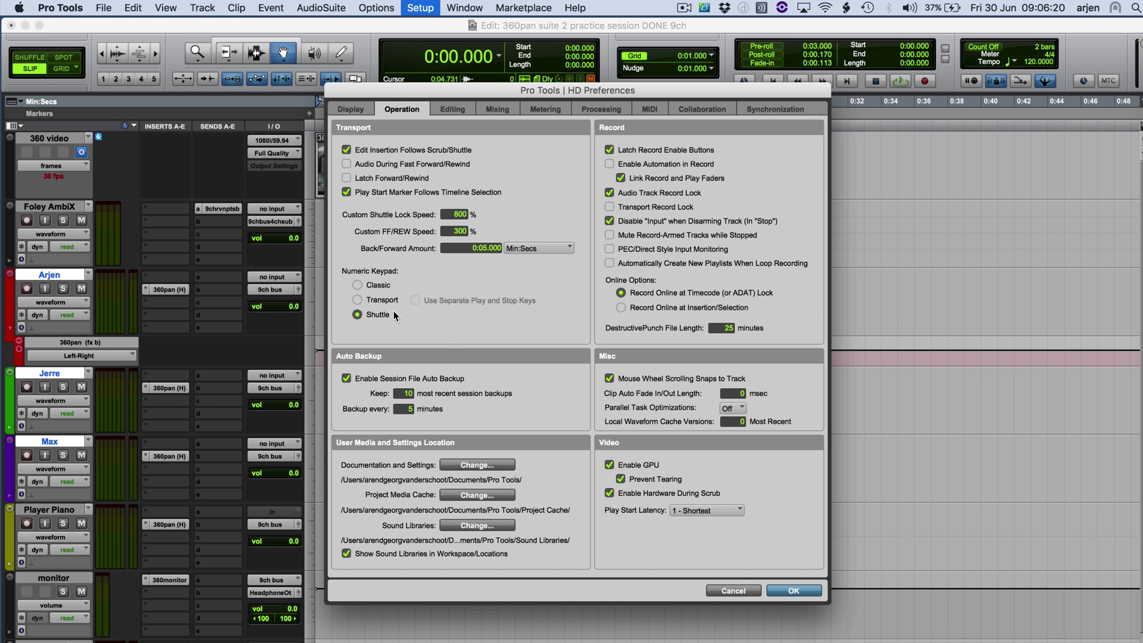
left_click(803, 591)
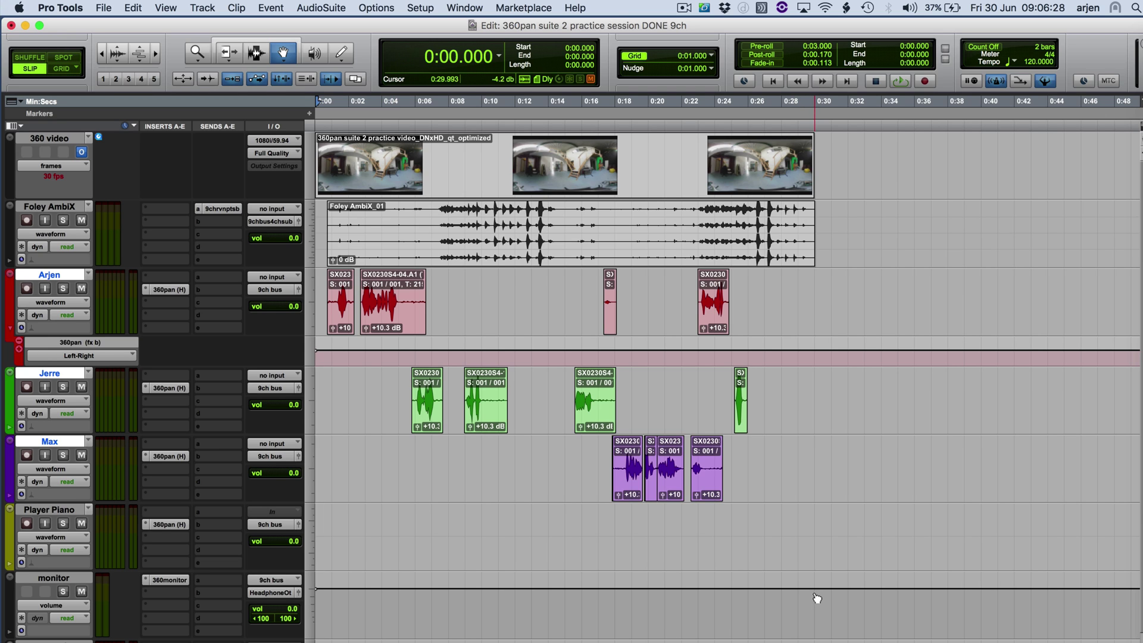
Step: In the 360 video window, move Player Piano's pucks to the piano, then hide its markers and the grid
left_click(483, 12)
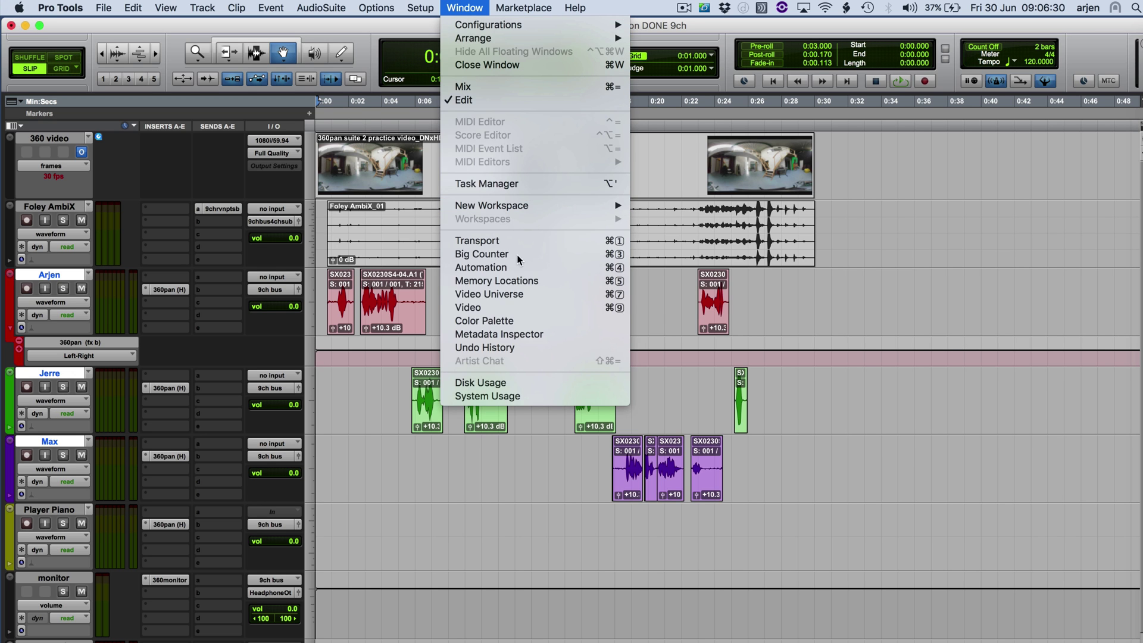
left_click(519, 309)
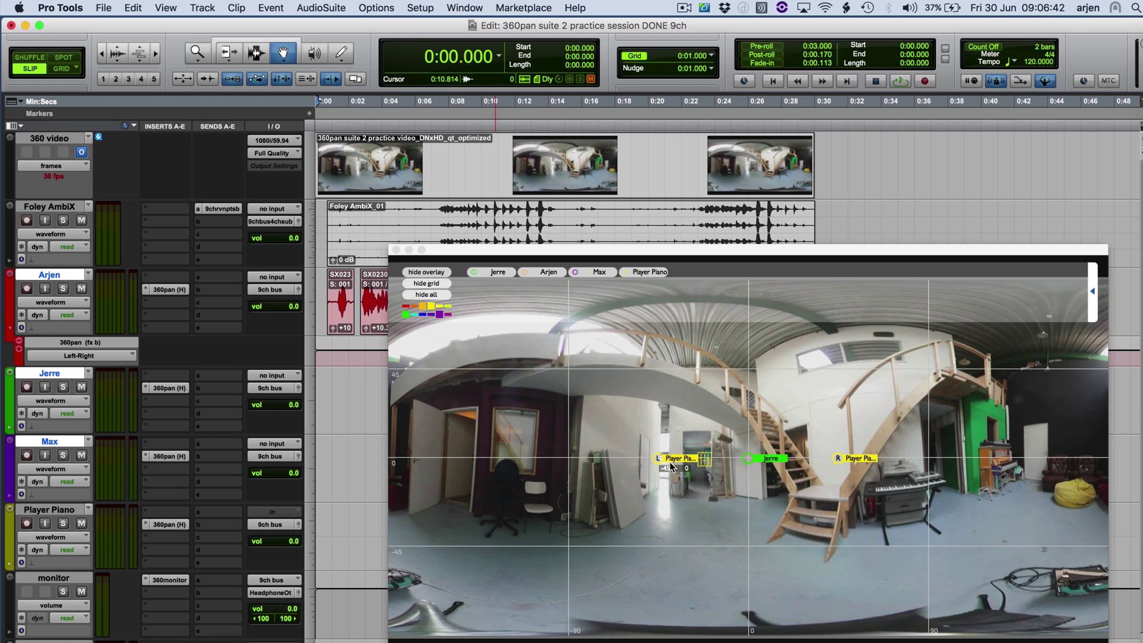
mouse_move(673, 460)
left_mouse_down()
mouse_move(973, 469)
mouse_move(976, 453)
left_mouse_up()
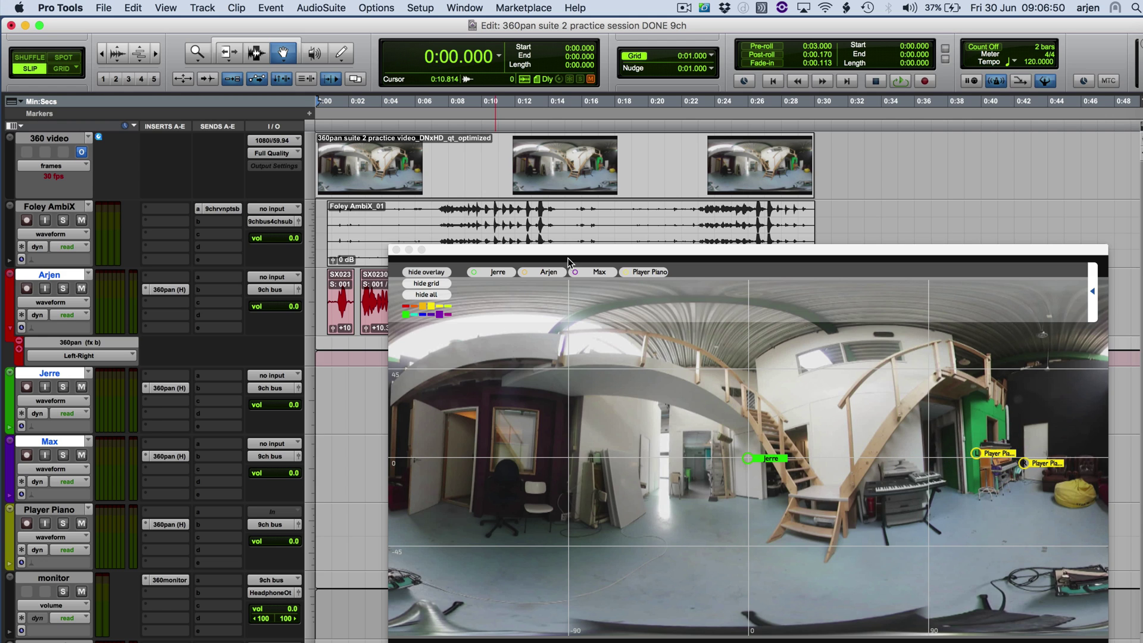
left_click(647, 272)
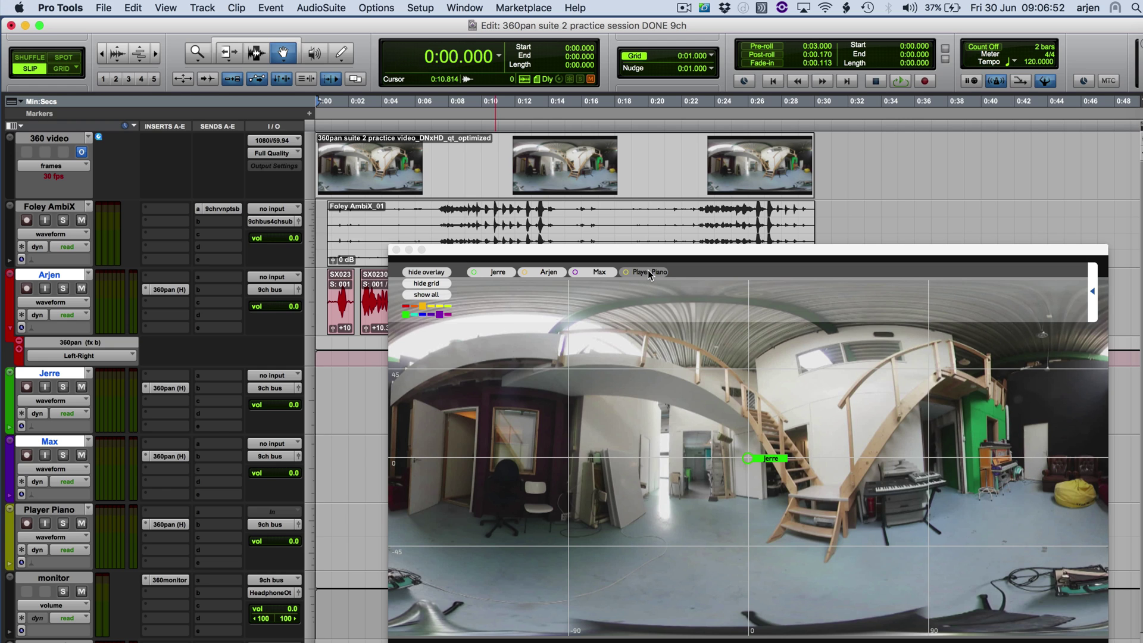
left_click(434, 284)
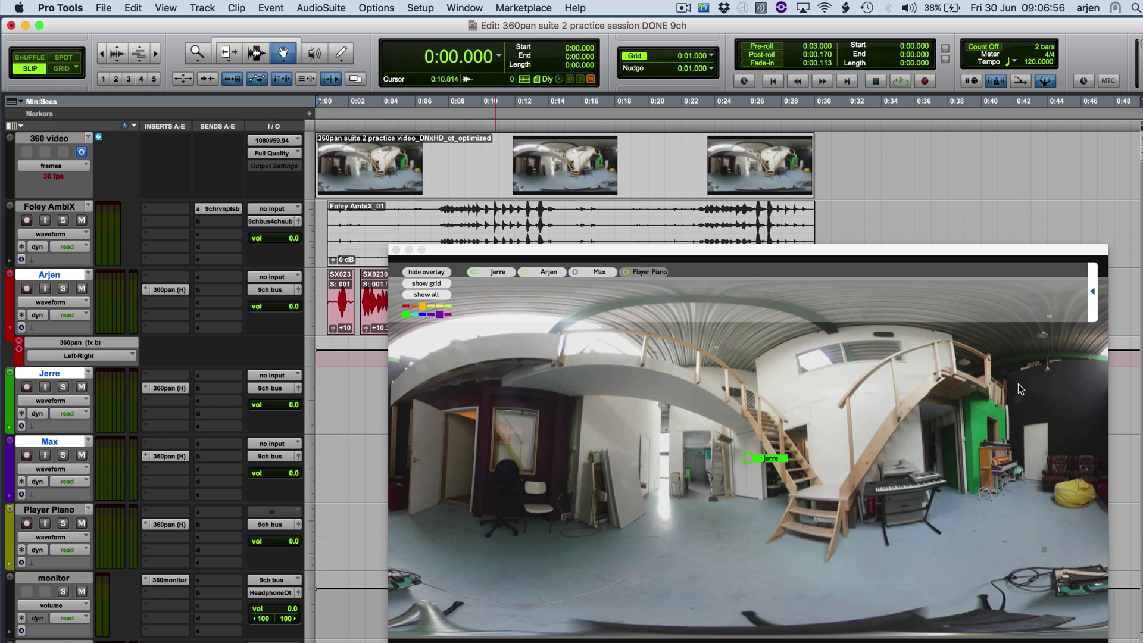
left_click(1093, 315)
Step: Place the purple puck on the left door, orange by the piano, green on the stair landing
mouse_move(782, 463)
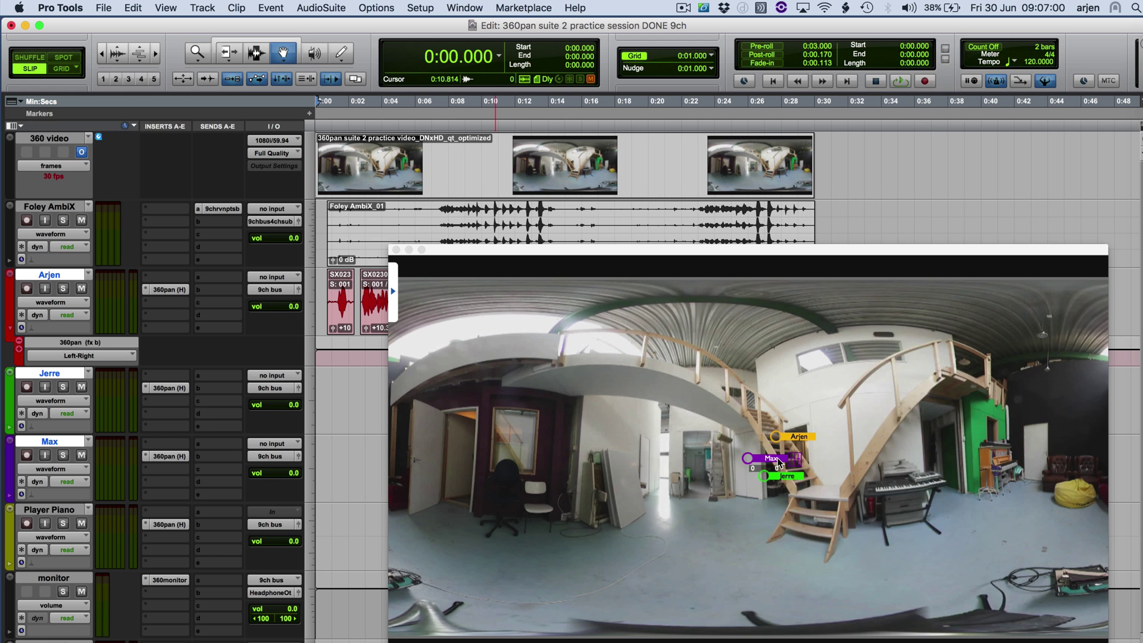
left_click_drag(782, 463, 508, 438)
mouse_move(802, 444)
left_click_drag(802, 443, 965, 453)
mouse_move(810, 474)
left_click_drag(810, 475, 796, 385)
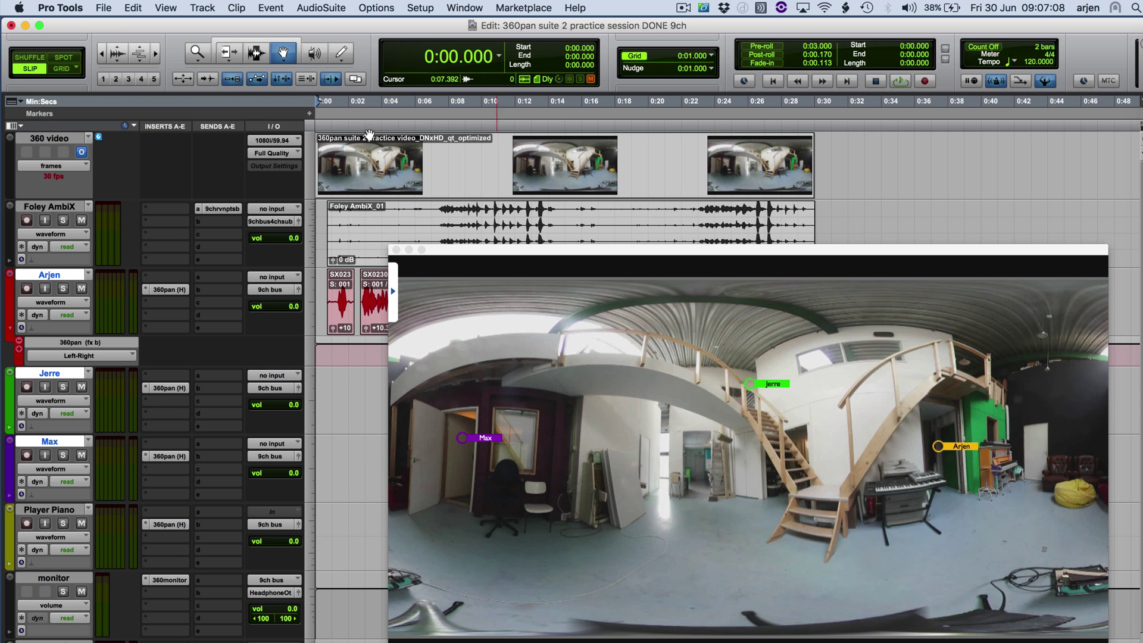
Step: Apply Edit > Automation > Glide to All Enabled
left_click(132, 7)
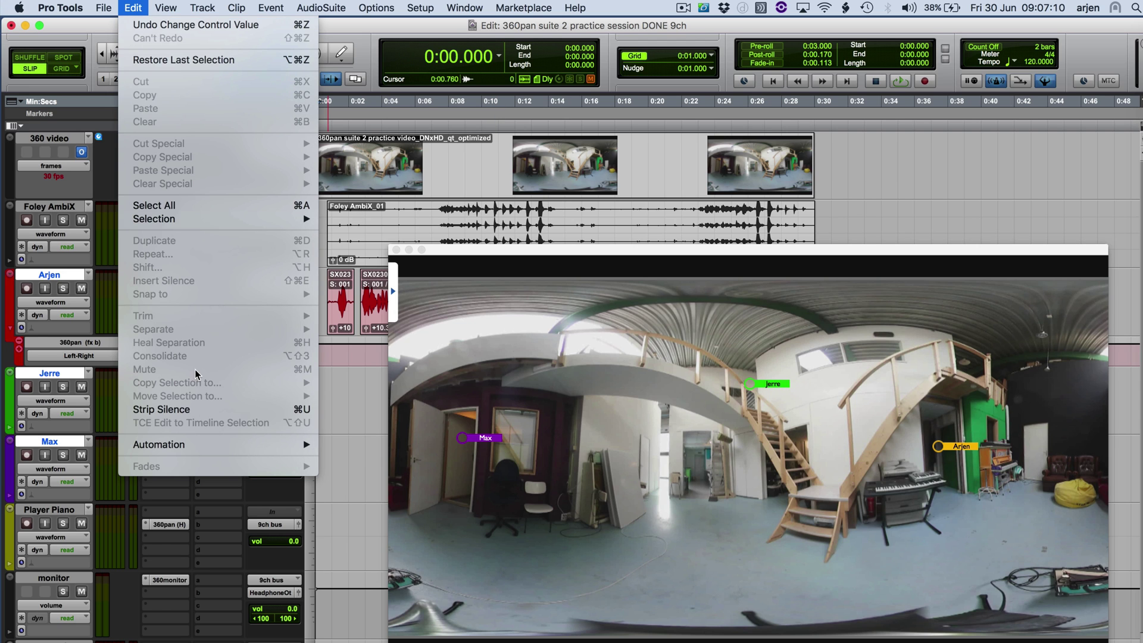
mouse_move(180, 447)
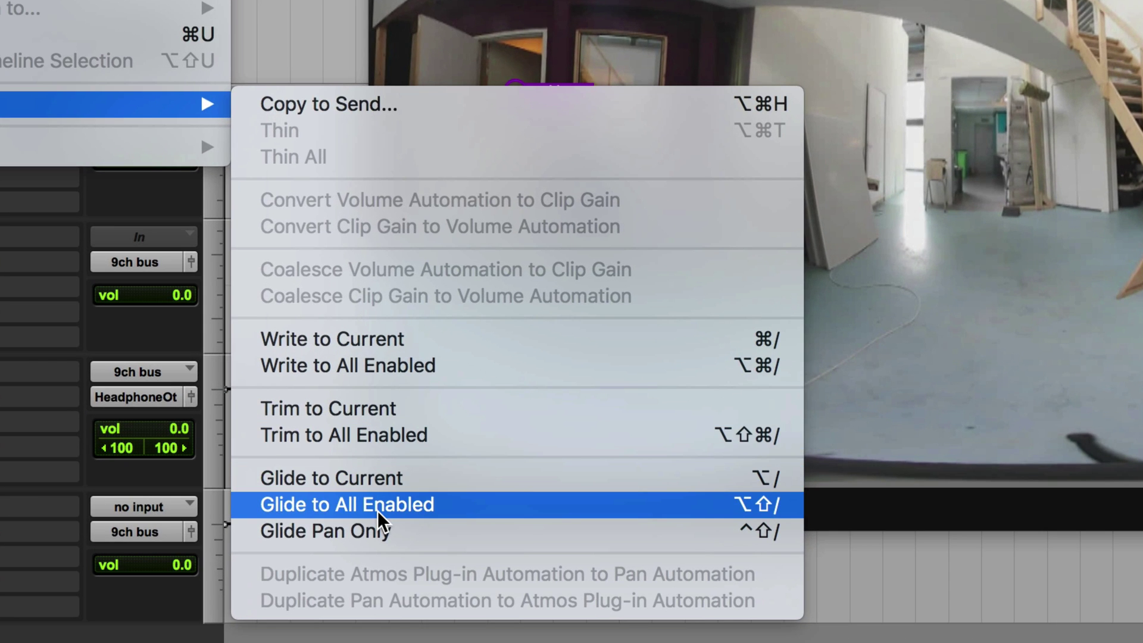
left_click(378, 510)
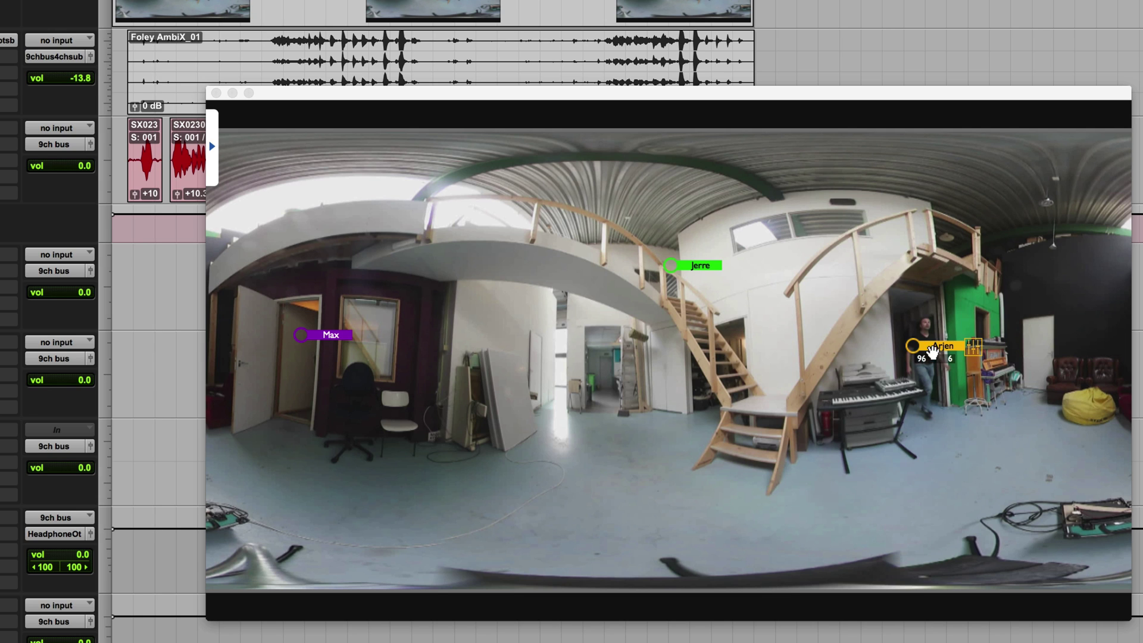
Step: Drag the orange puck along with the walking man toward the central doorway while stepping playback
left_click_drag(935, 349, 1004, 305)
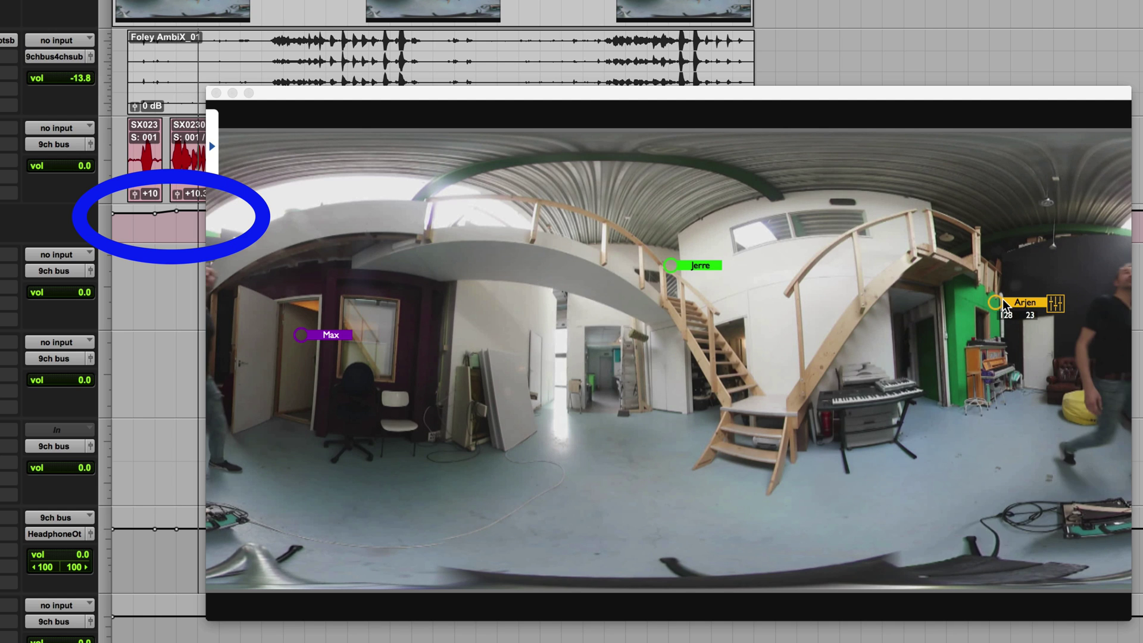
left_click_drag(1010, 305, 1120, 287)
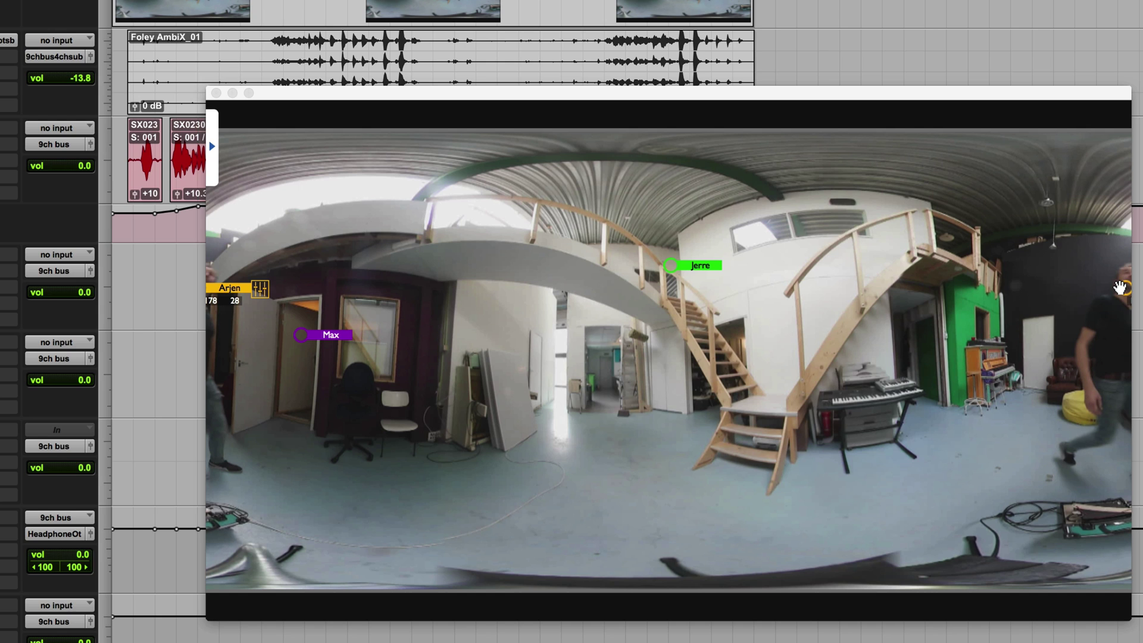
key("space")
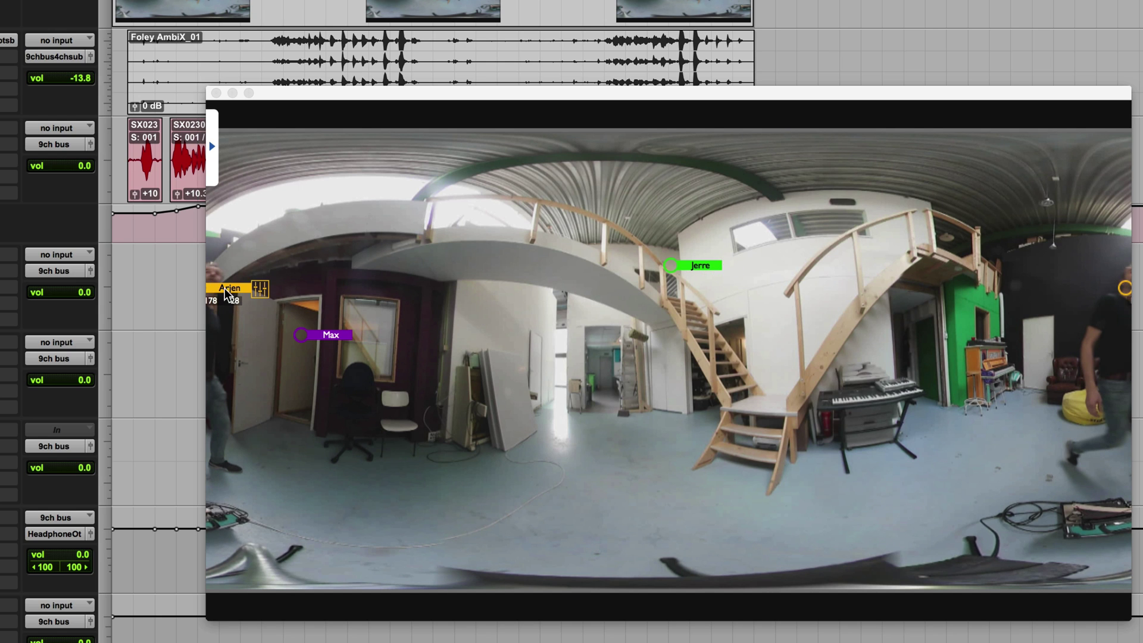
left_click_drag(229, 289, 247, 281)
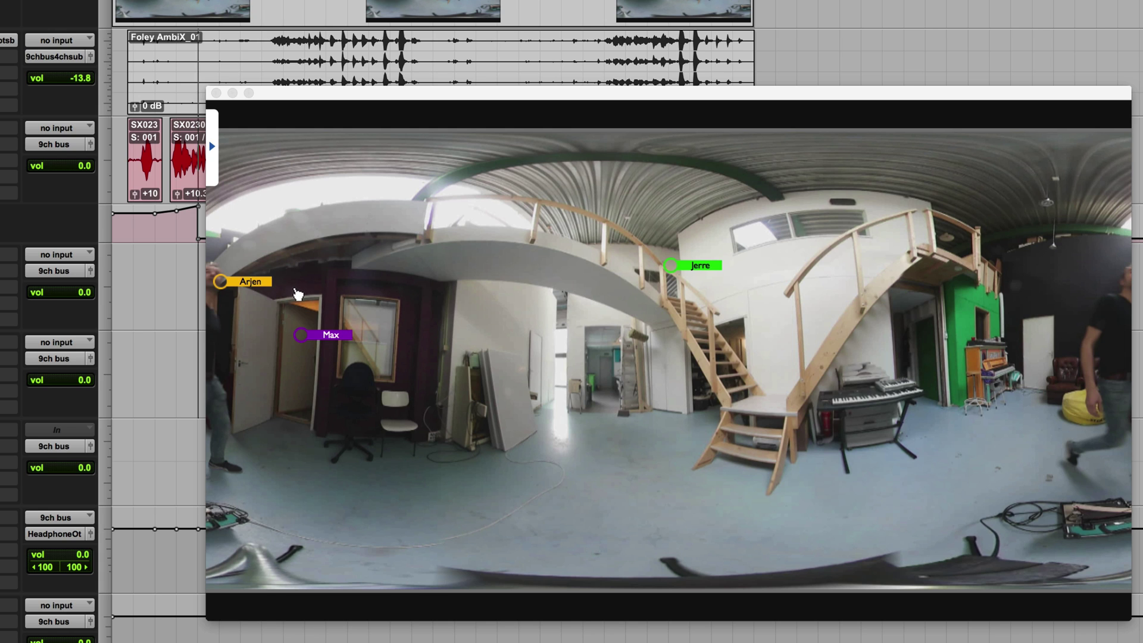
key("space")
left_click_drag(251, 284, 408, 290)
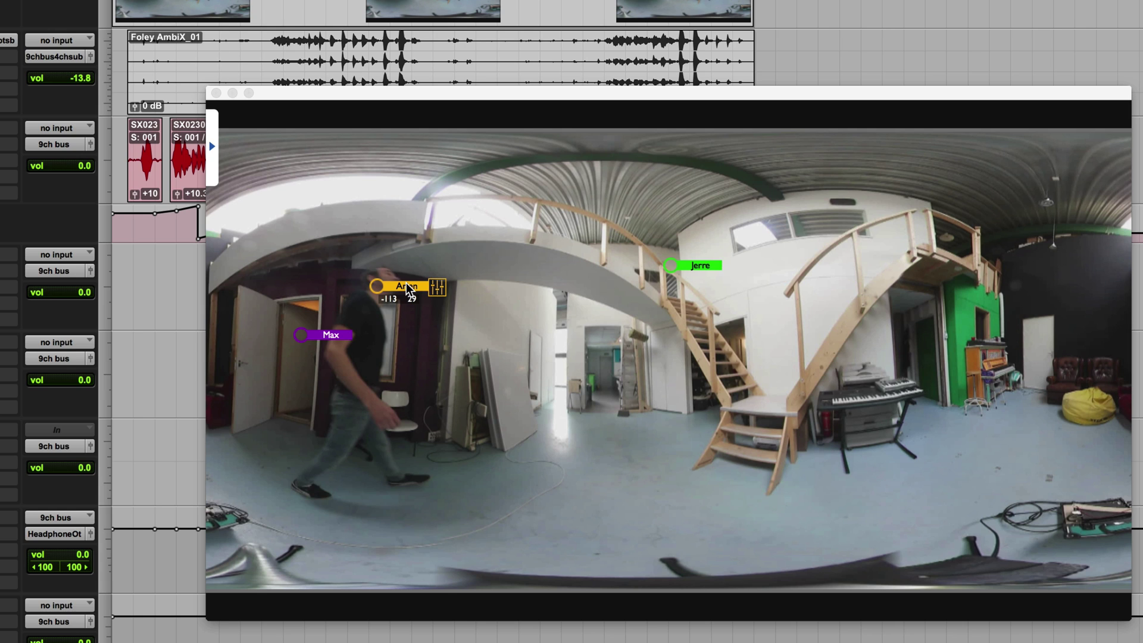
left_click_drag(377, 286, 548, 317)
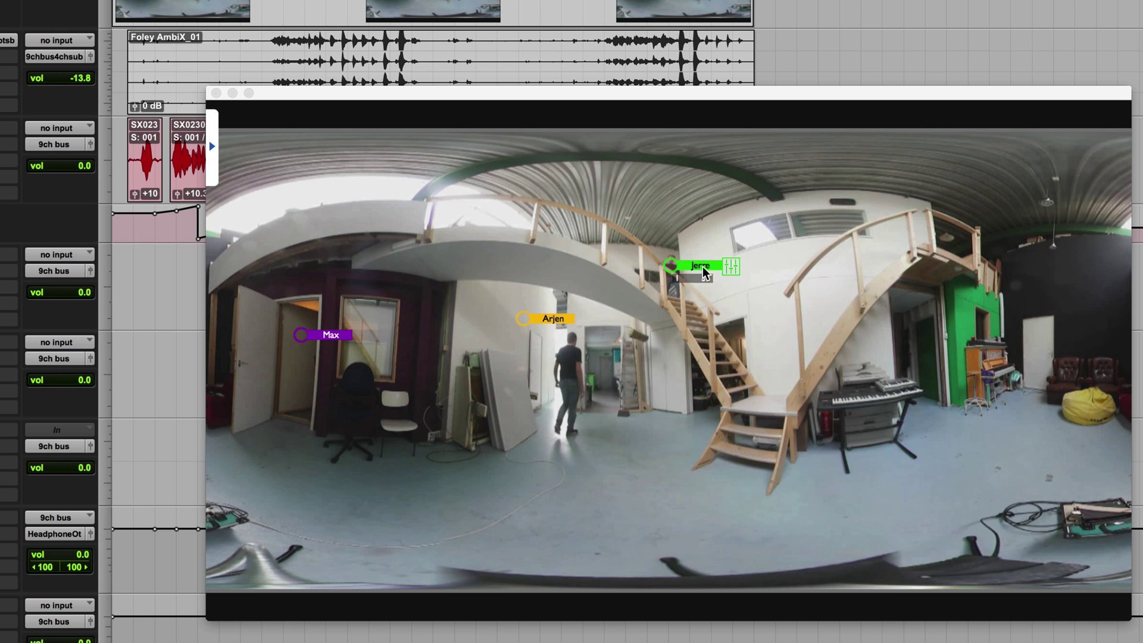
Step: Drag the green puck with the climber up the stairs to the top-right landing, nudging the orange puck toward the doorway
left_click_drag(704, 273, 703, 268)
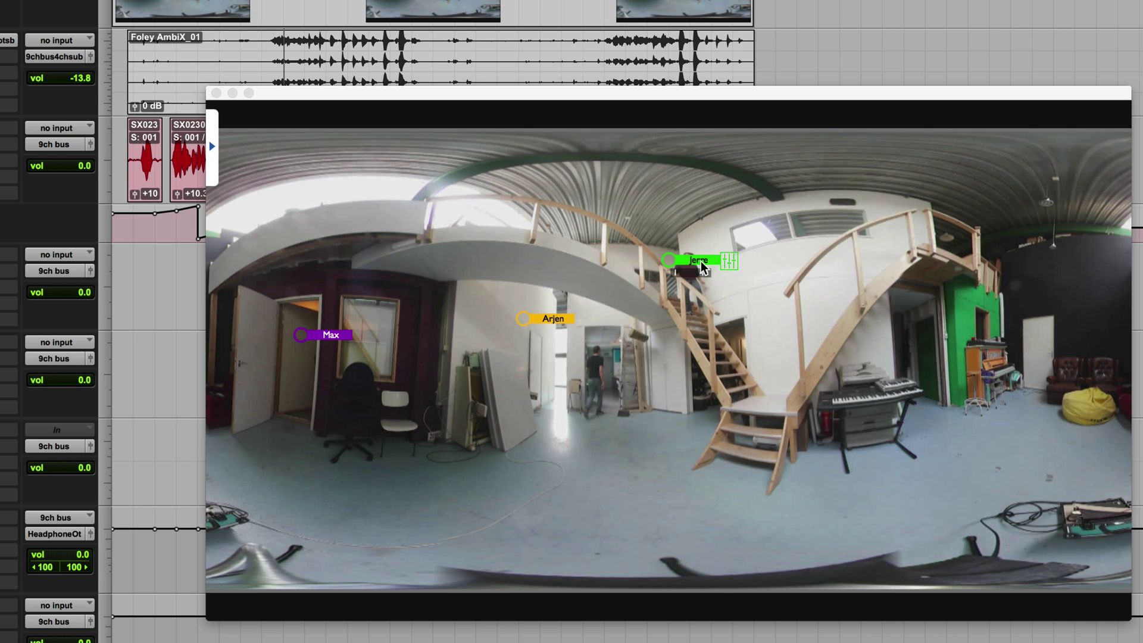
left_click_drag(551, 319, 618, 352)
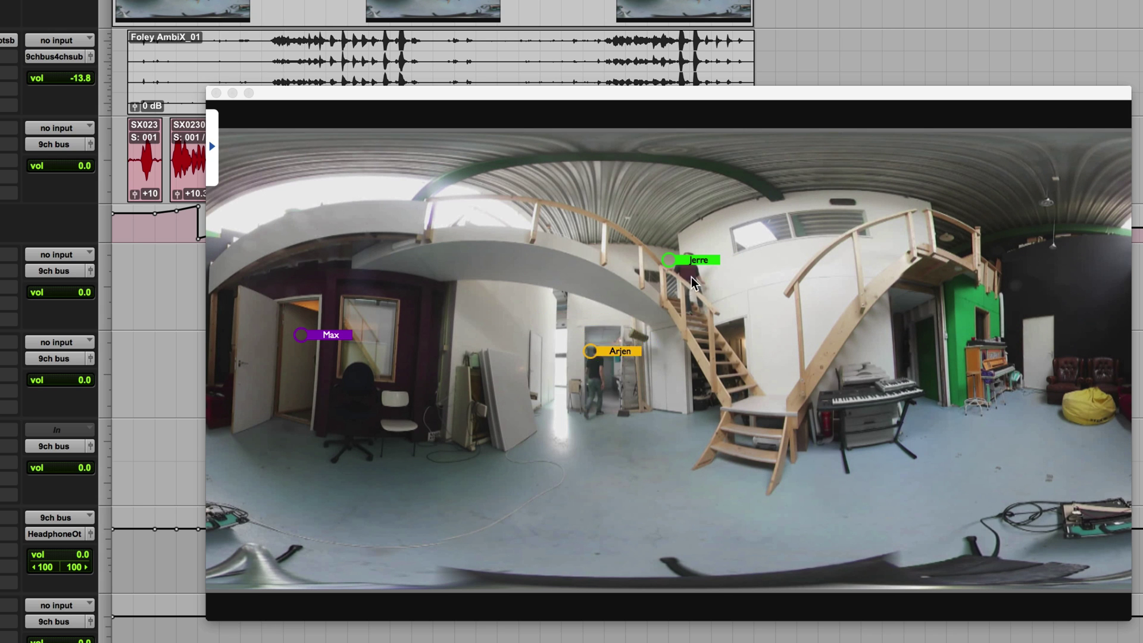
left_click_drag(669, 260, 691, 258)
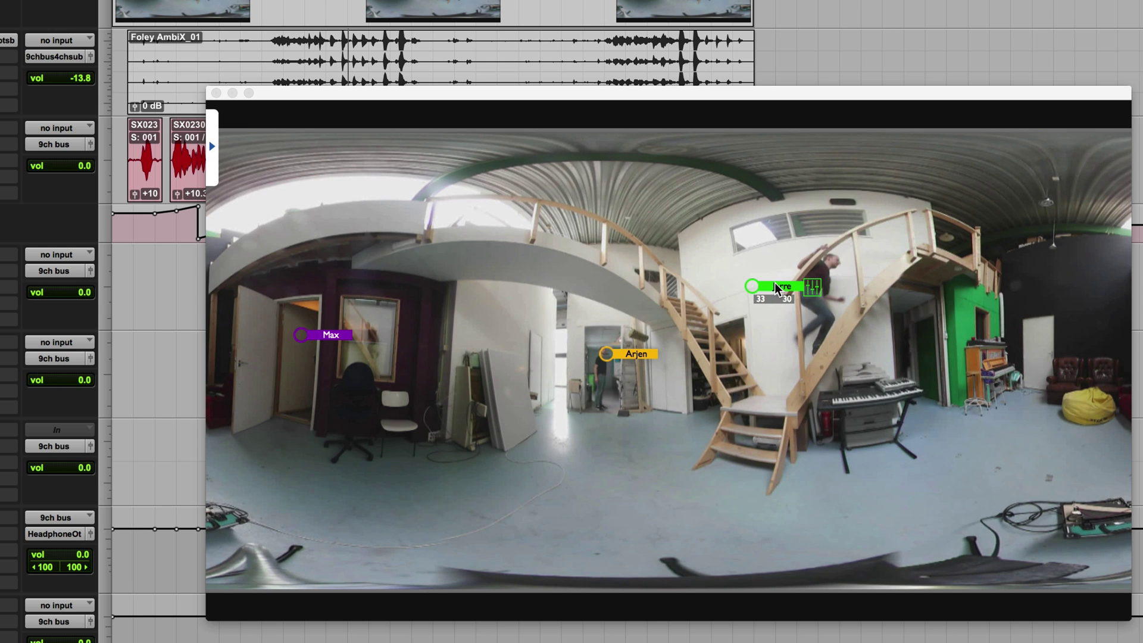
mouse_move(625, 356)
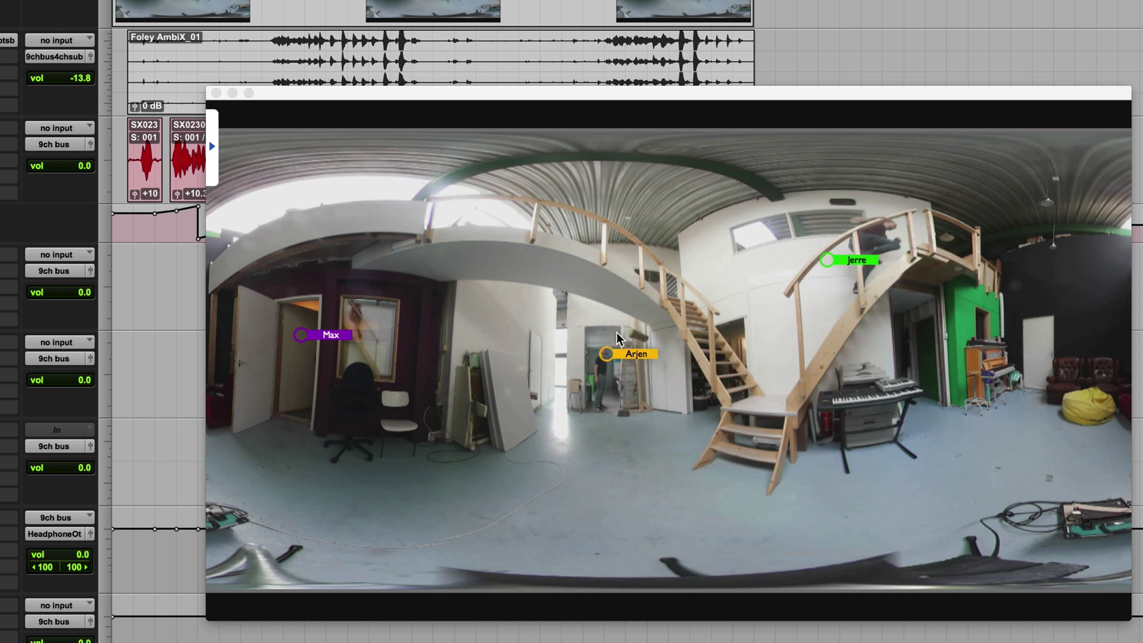
left_click_drag(827, 260, 865, 249)
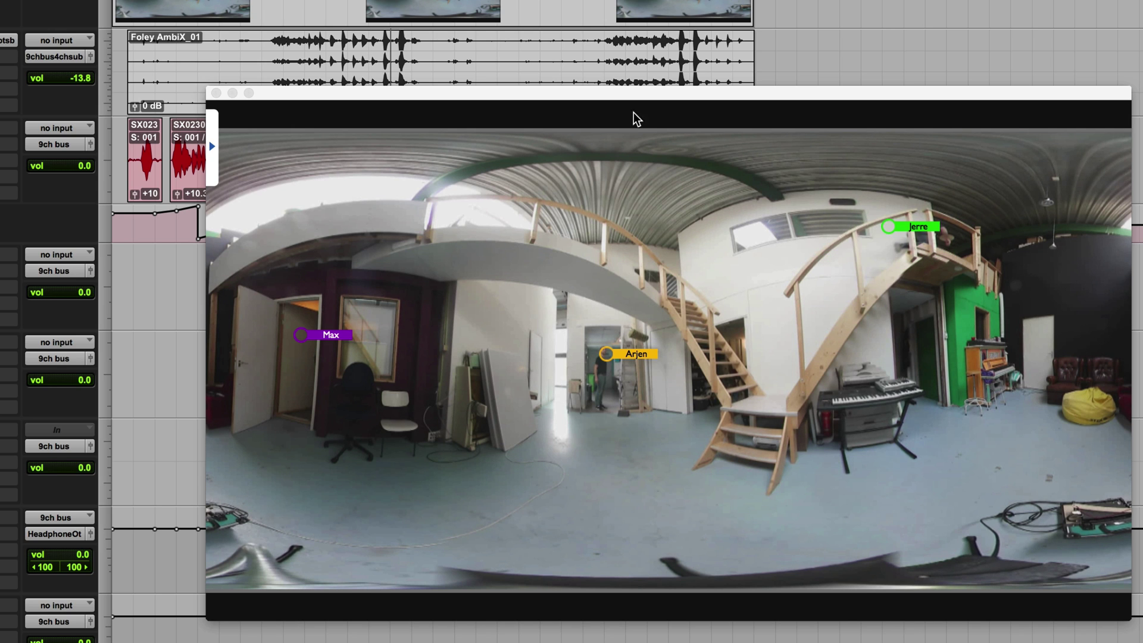
left_click_drag(917, 231, 983, 235)
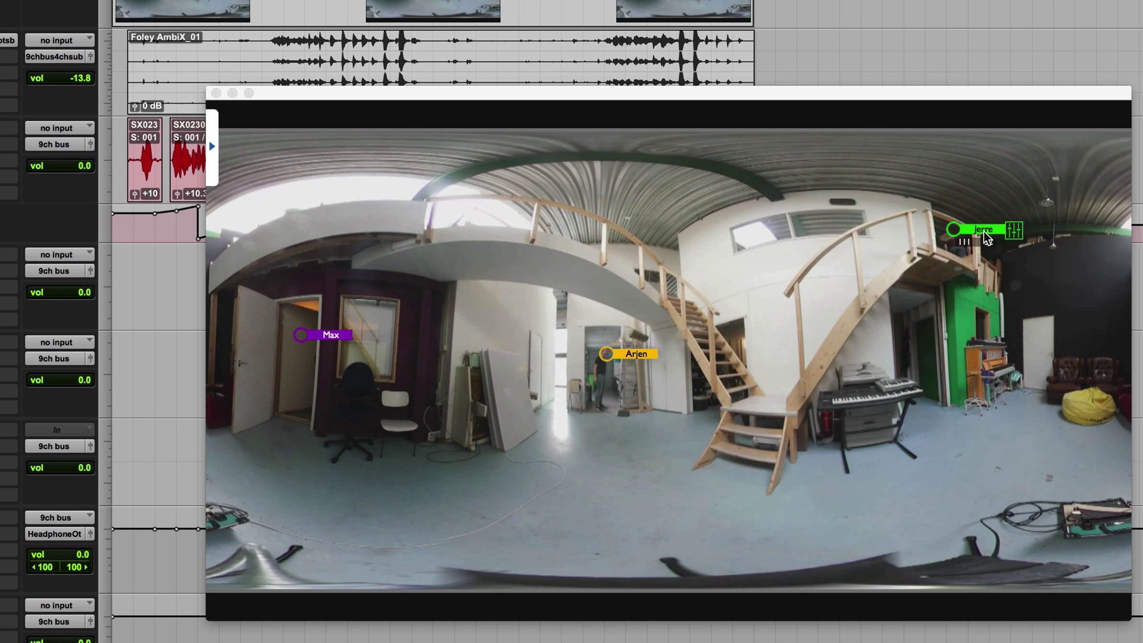
left_click_drag(989, 239, 981, 238)
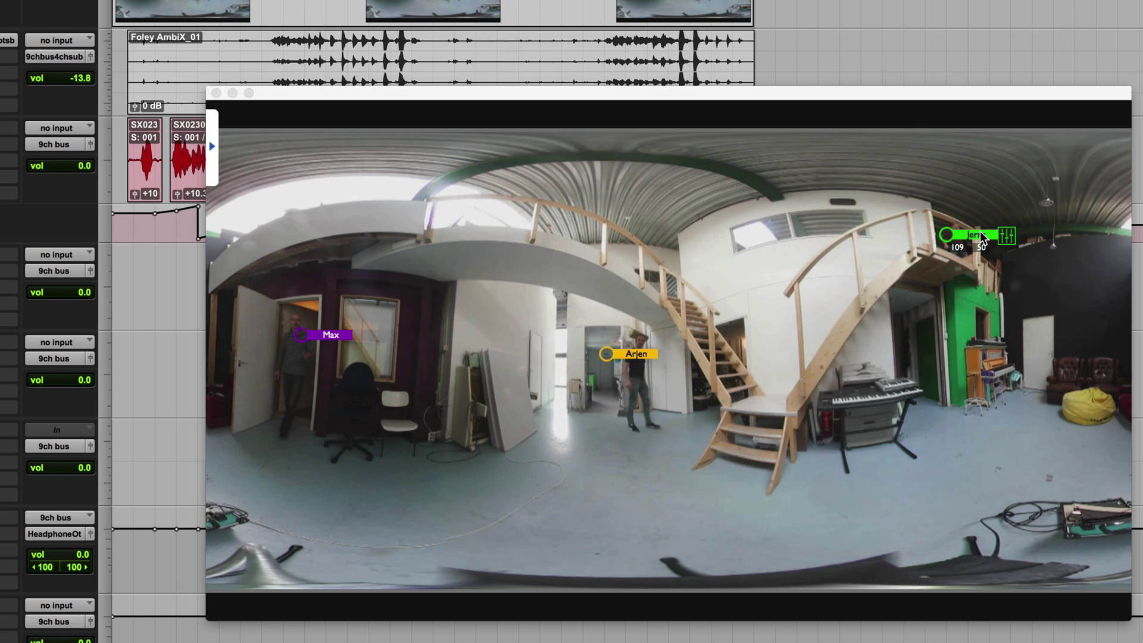
Step: Track the grey-jacketed man with the purple puck and set the orange puck on the speaker's head
mouse_move(301, 335)
left_mouse_down()
mouse_move(294, 318)
mouse_move(339, 331)
mouse_move(342, 290)
left_mouse_up()
left_click_drag(652, 363, 717, 352)
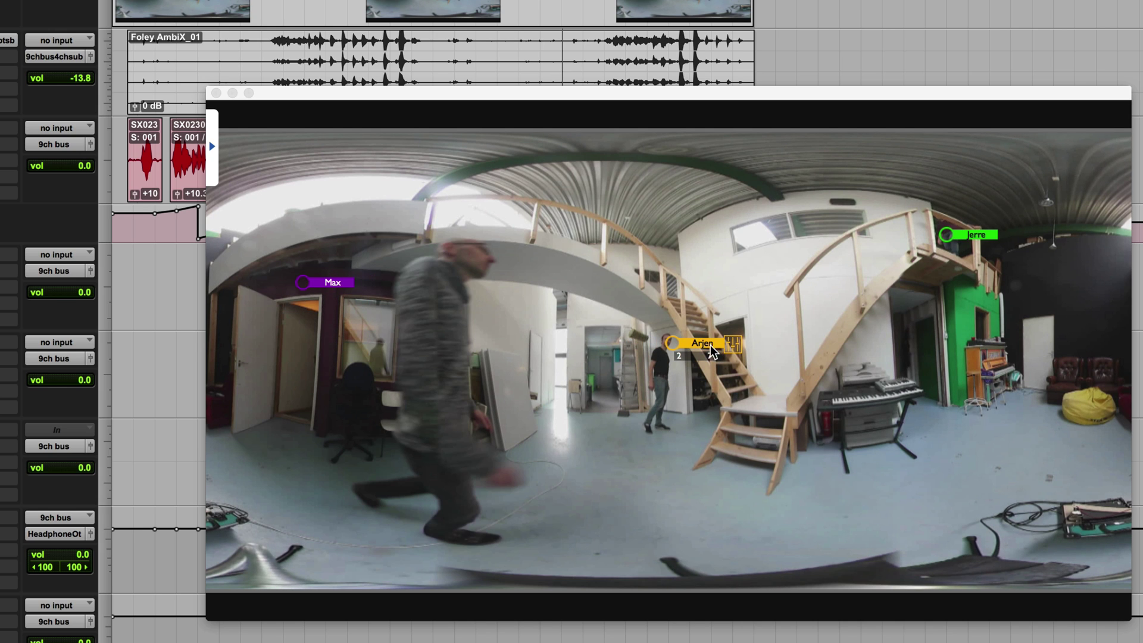
left_click_drag(343, 285, 494, 261)
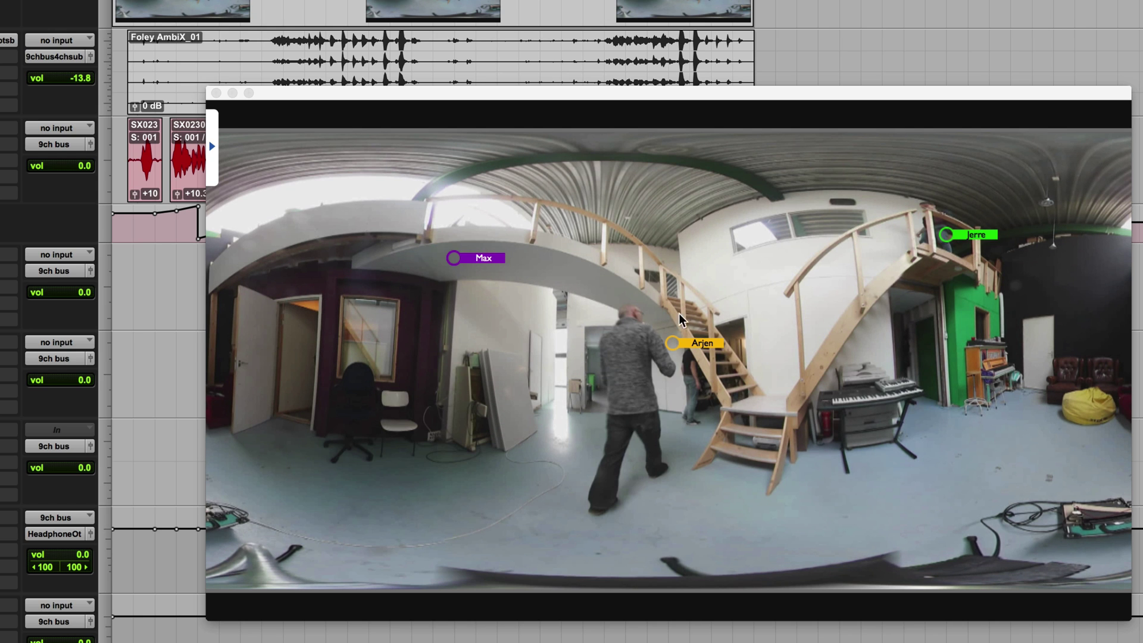
left_click_drag(483, 259, 724, 341)
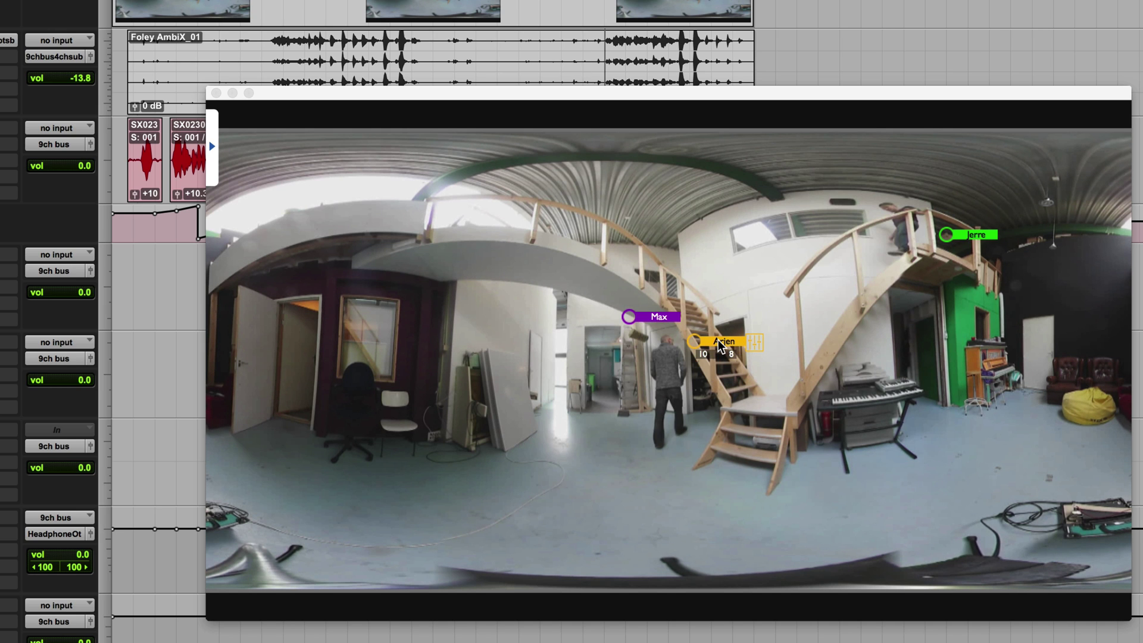
Step: Bring the green puck down to the foot of the stairs and place the purple puck under the orange one
left_click_drag(976, 235, 926, 214)
left_click_drag(660, 317, 759, 342)
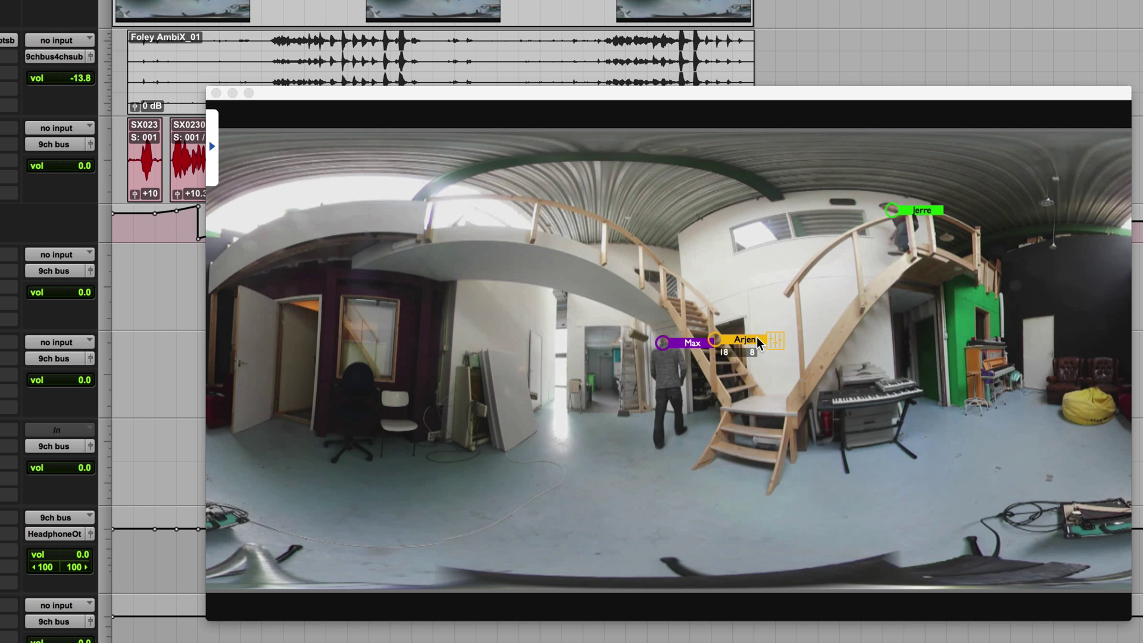
left_click_drag(690, 343, 744, 355)
mouse_move(931, 213)
left_mouse_down()
mouse_move(801, 266)
mouse_move(746, 266)
mouse_move(691, 348)
mouse_move(742, 355)
left_mouse_up()
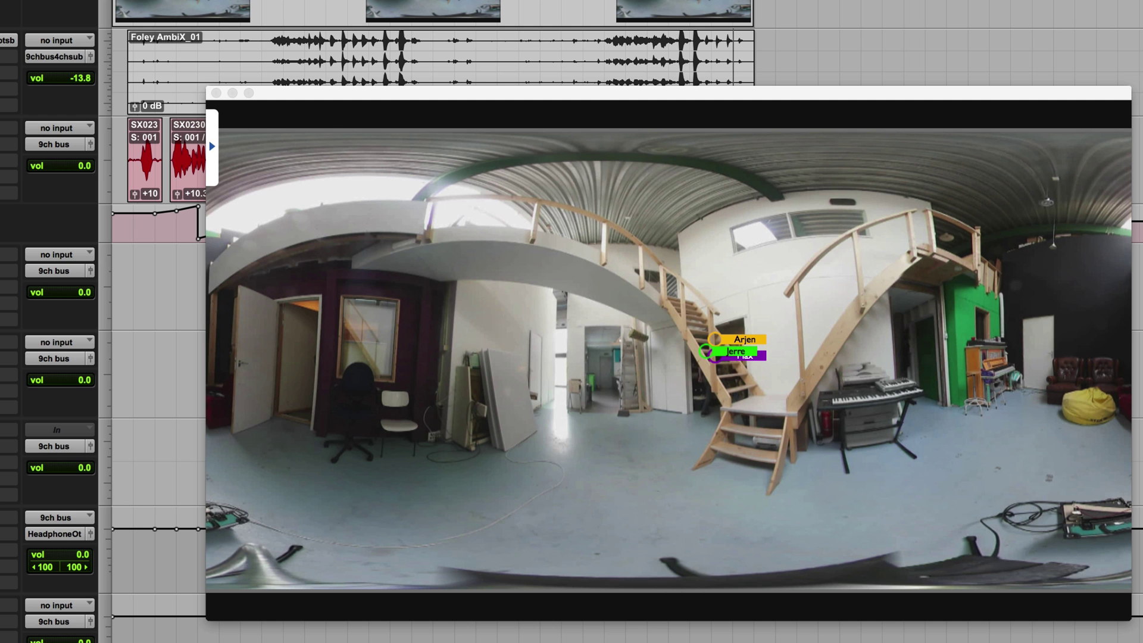
Step: Play back the automated pucks, then shrink the 360 video window and move it aside to reveal the clips
key("space")
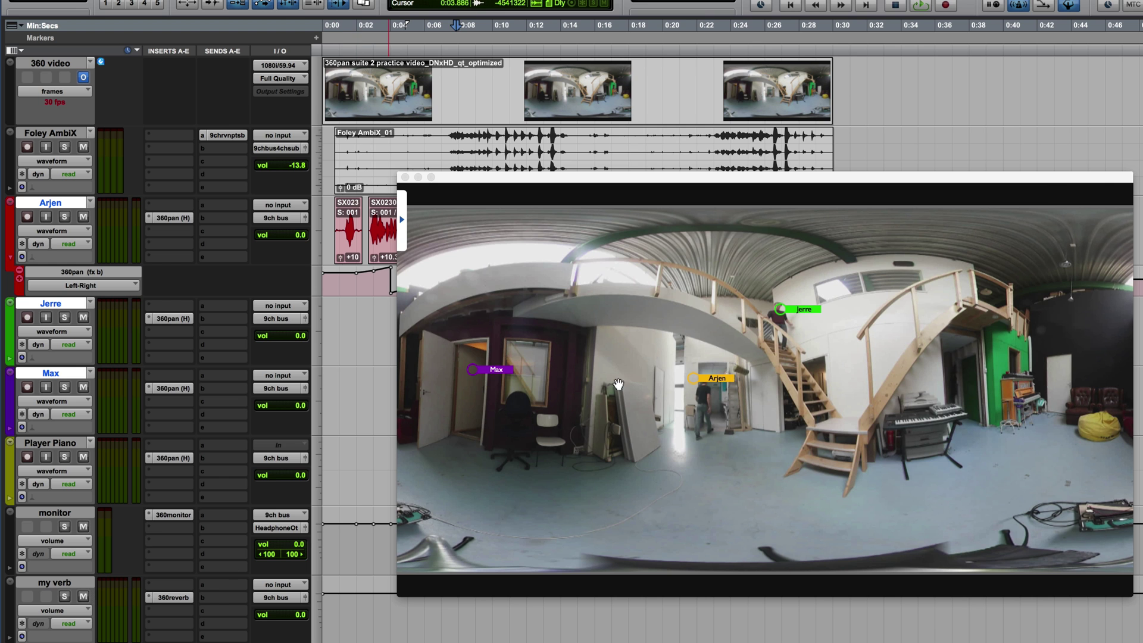
left_click_drag(1127, 176, 940, 279)
left_click_drag(763, 288, 981, 319)
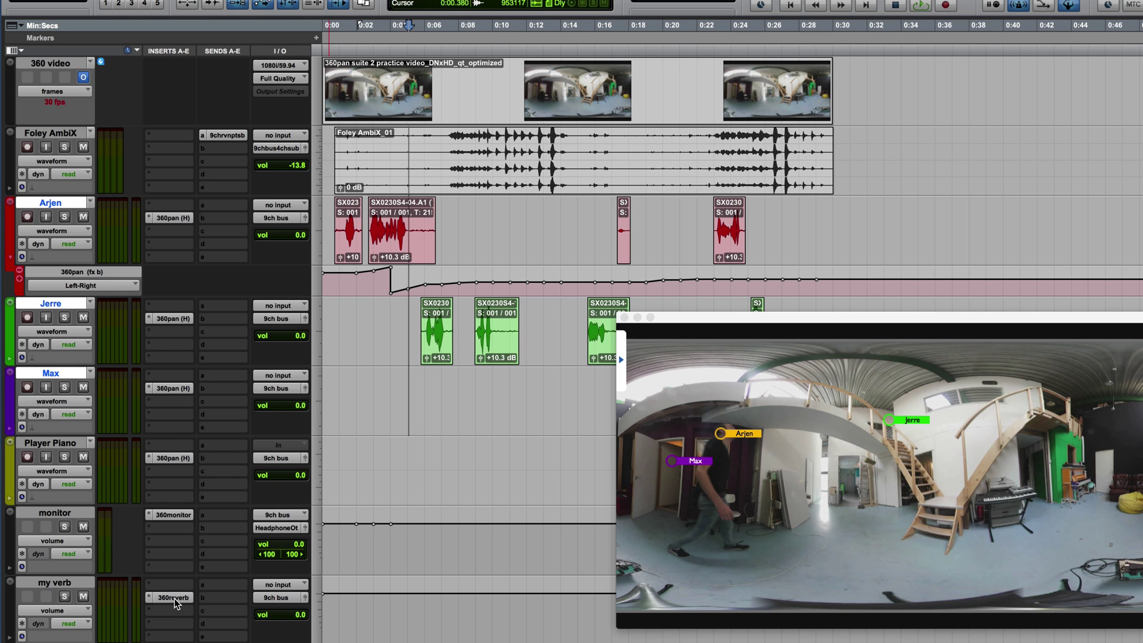
Step: Open the 360reverb on my verb and lower its Reverb Time to about 80%
left_click(174, 598)
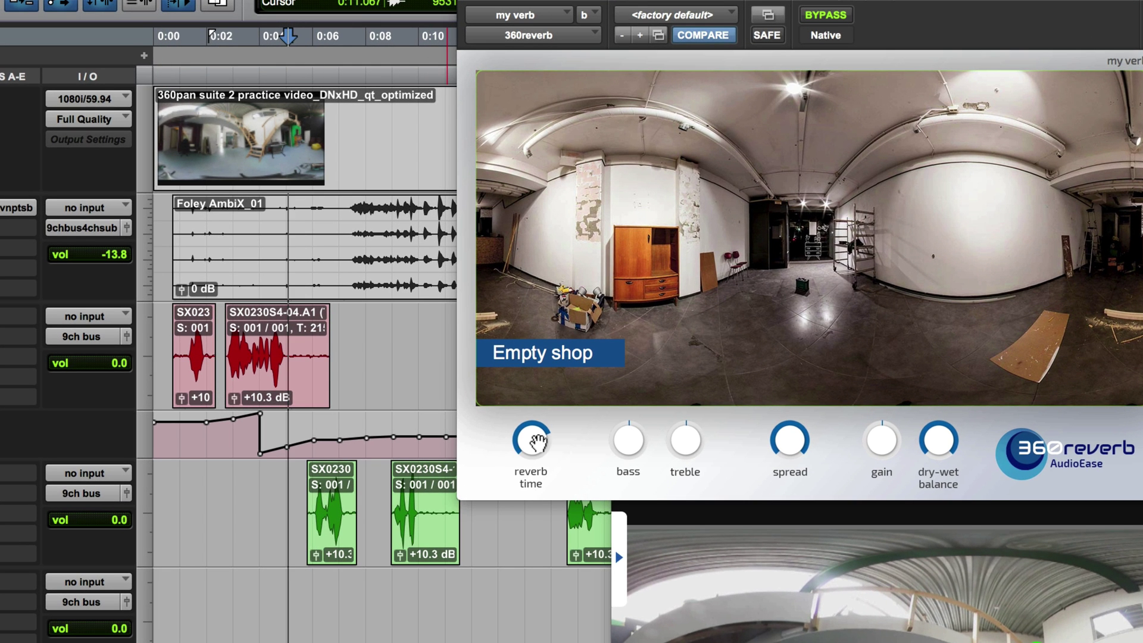
left_click_drag(533, 418, 466, 413)
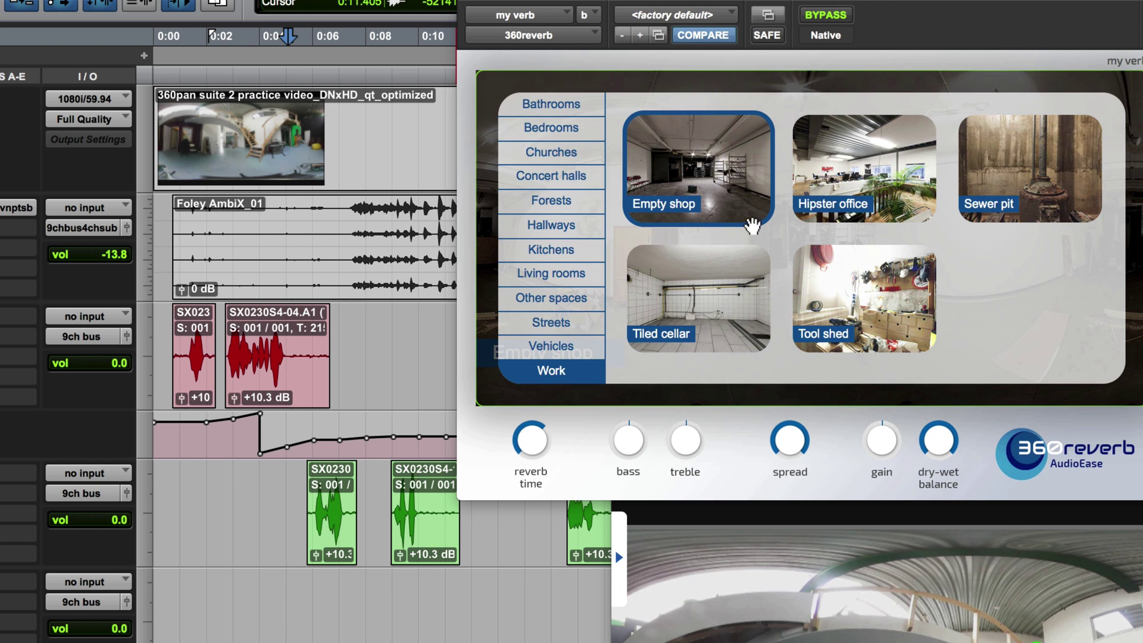
left_click_drag(998, 0, 842, 18)
Step: Audition the reverb from the session start, keep the Empty shop room, and close the plug-in window
left_click(893, 6)
key("space")
mouse_move(845, 128)
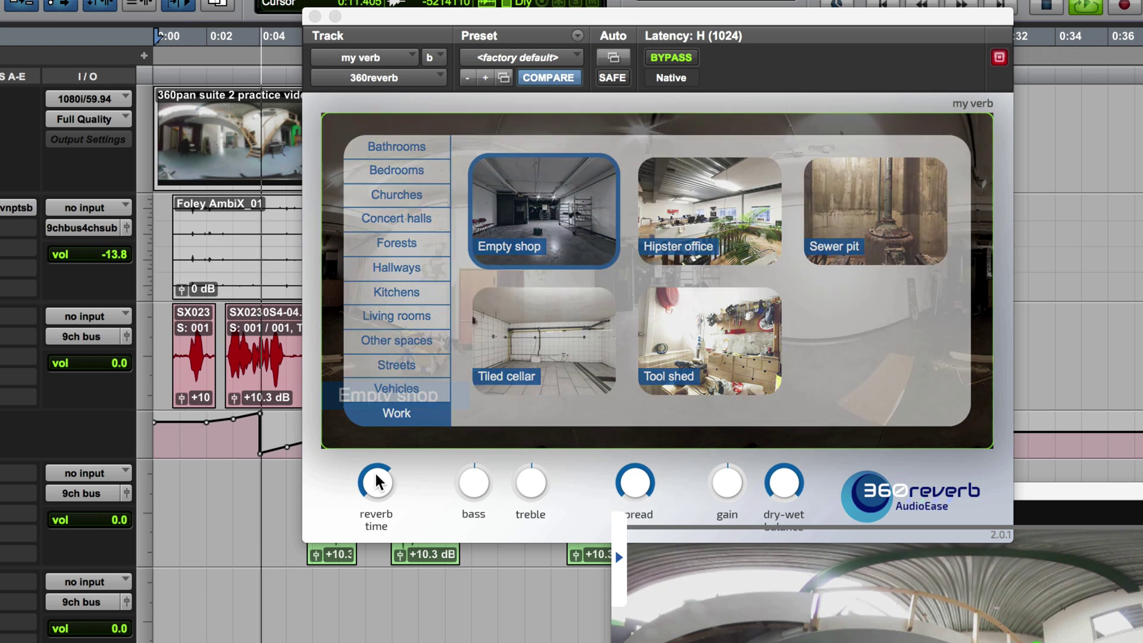
mouse_move(381, 482)
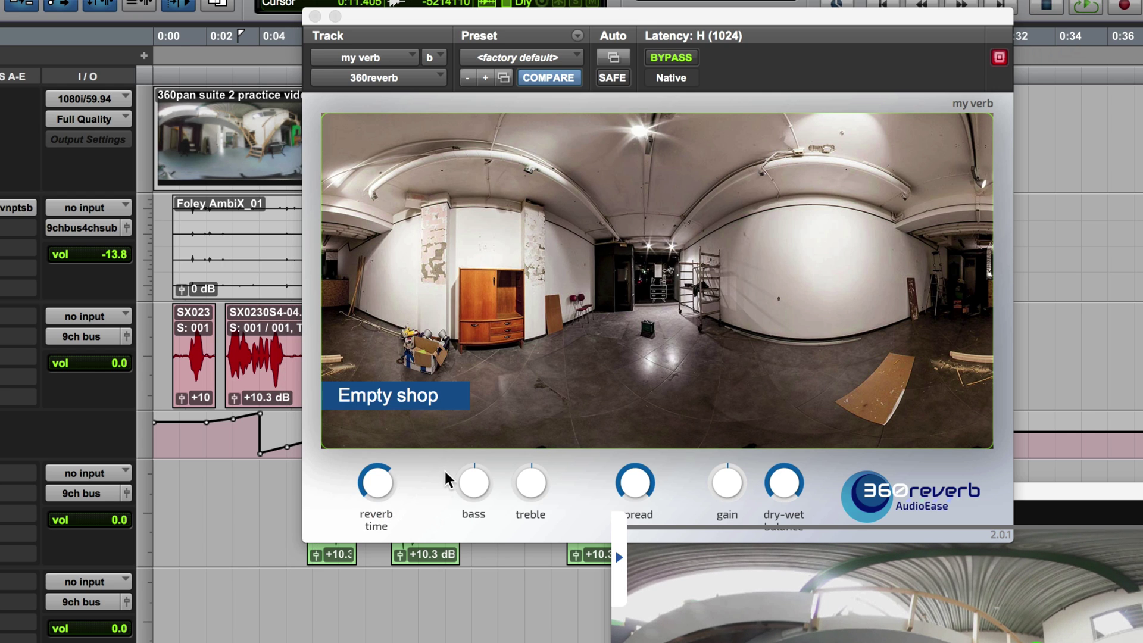
mouse_move(451, 467)
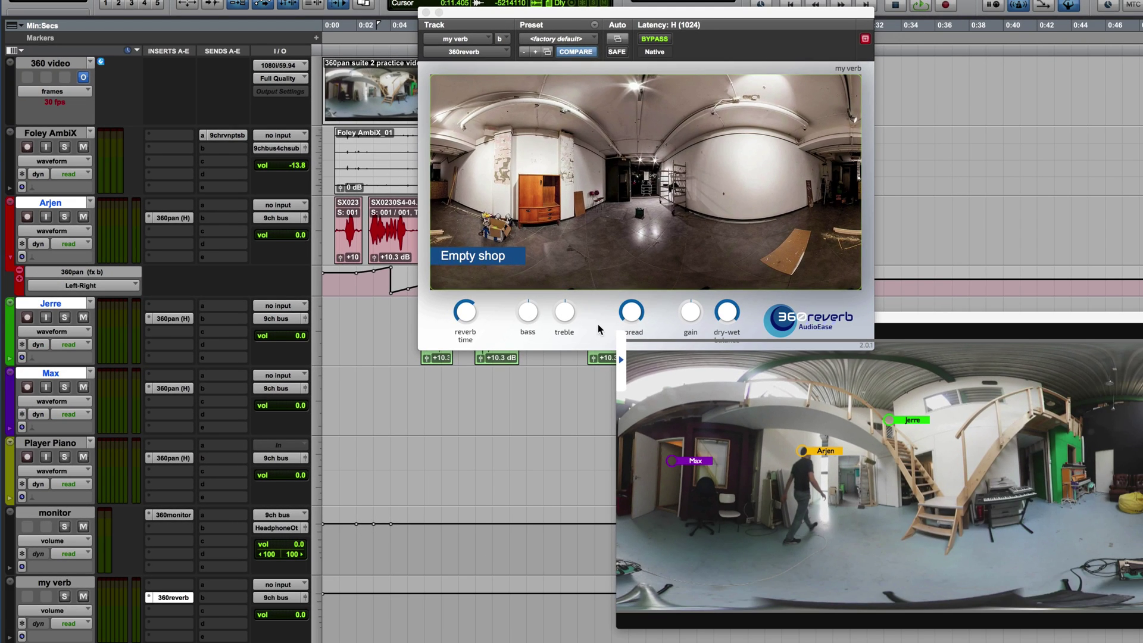
left_click(596, 251)
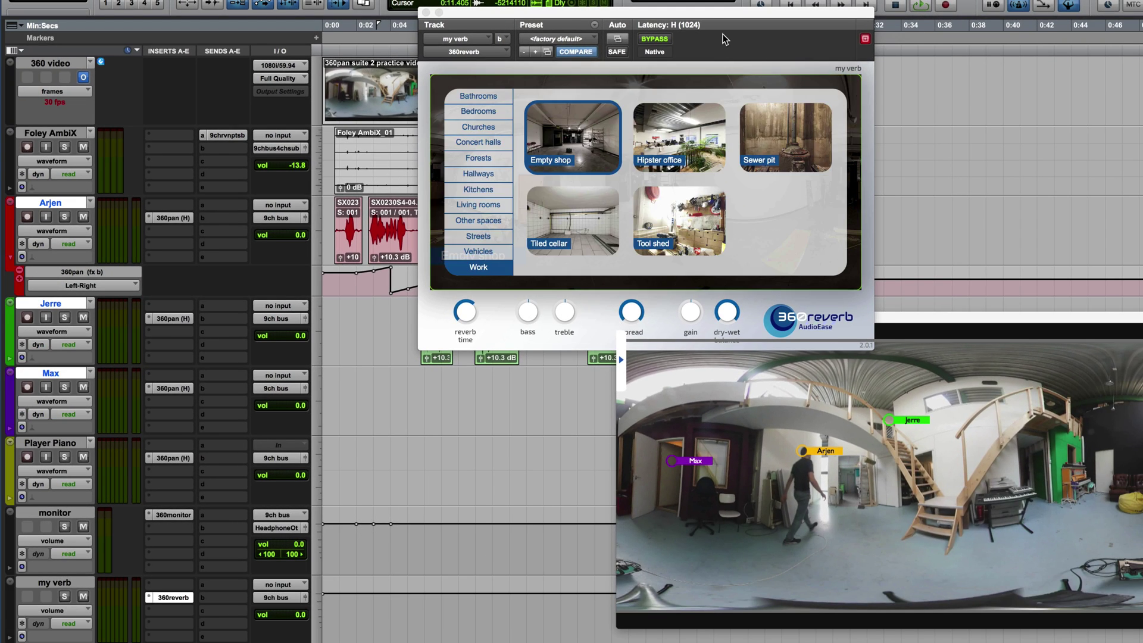
left_click(571, 133)
left_click_drag(585, 24, 458, 6)
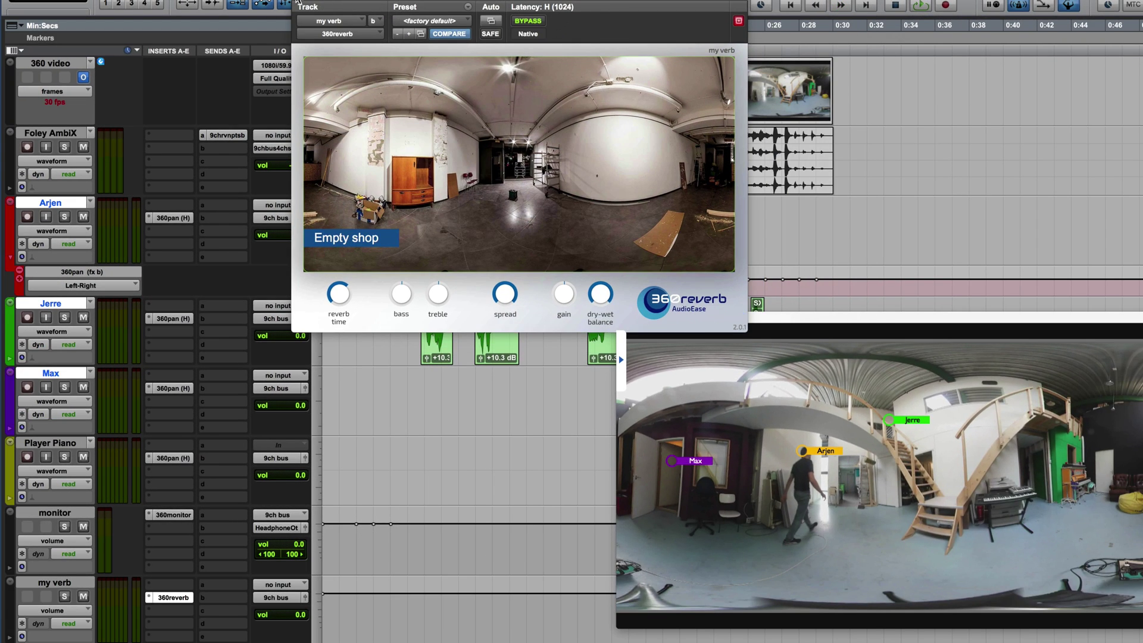
left_click(298, 1)
left_click_drag(812, 320, 651, 279)
Step: Set the Arjen, Jerre and Max tracks to touch/latch automation mode
key("super+equal")
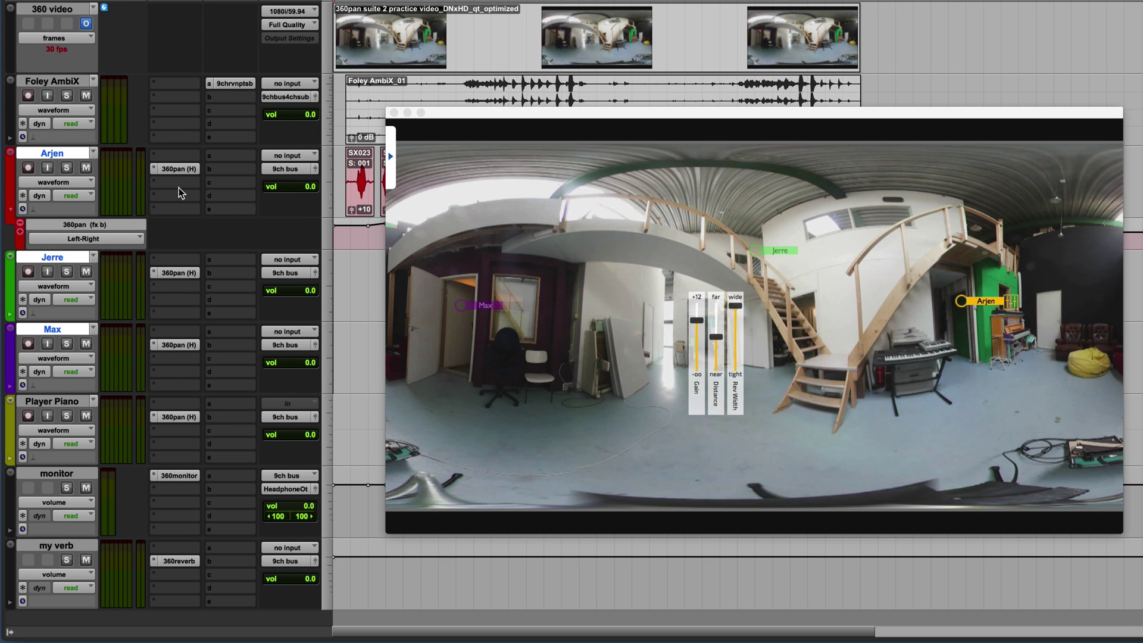
left_click(70, 198)
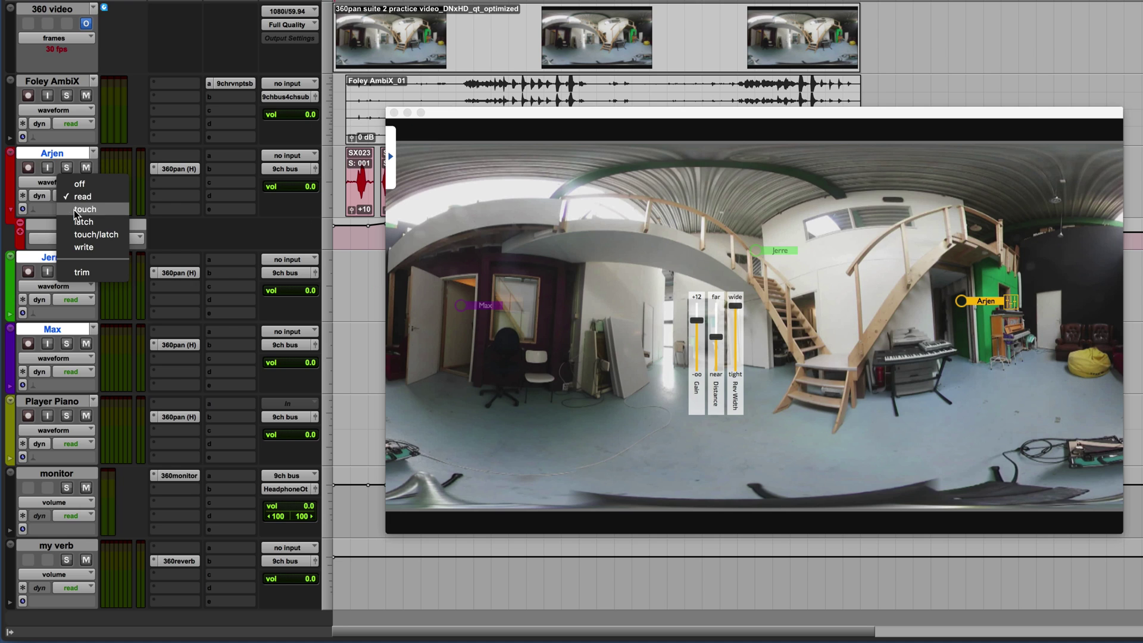
left_click(74, 239)
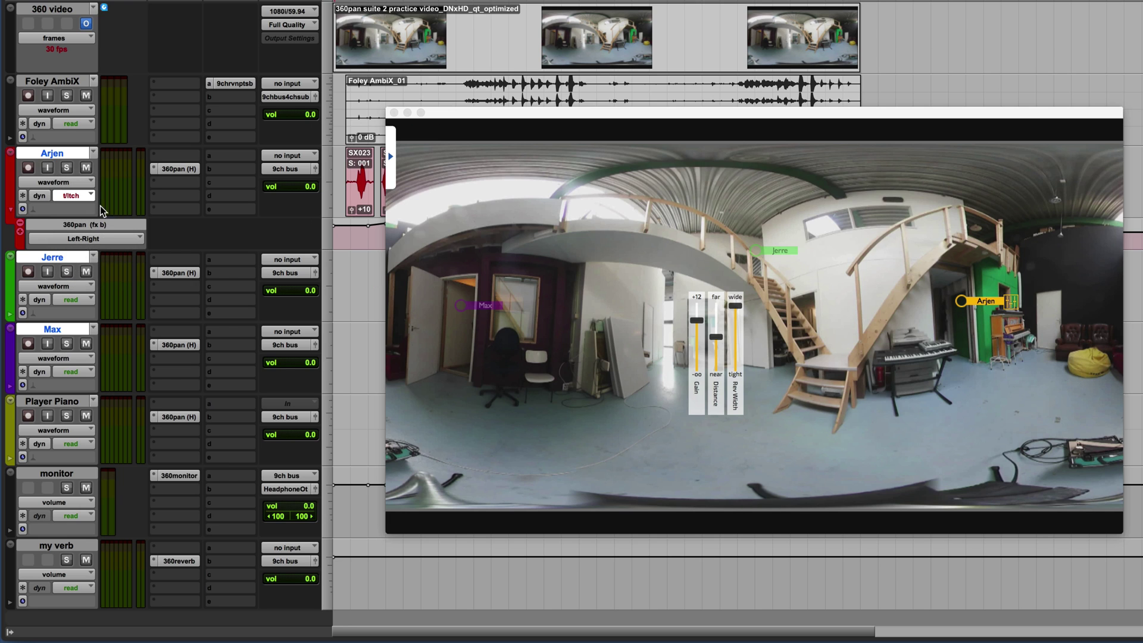
left_click(81, 299)
left_click(81, 339)
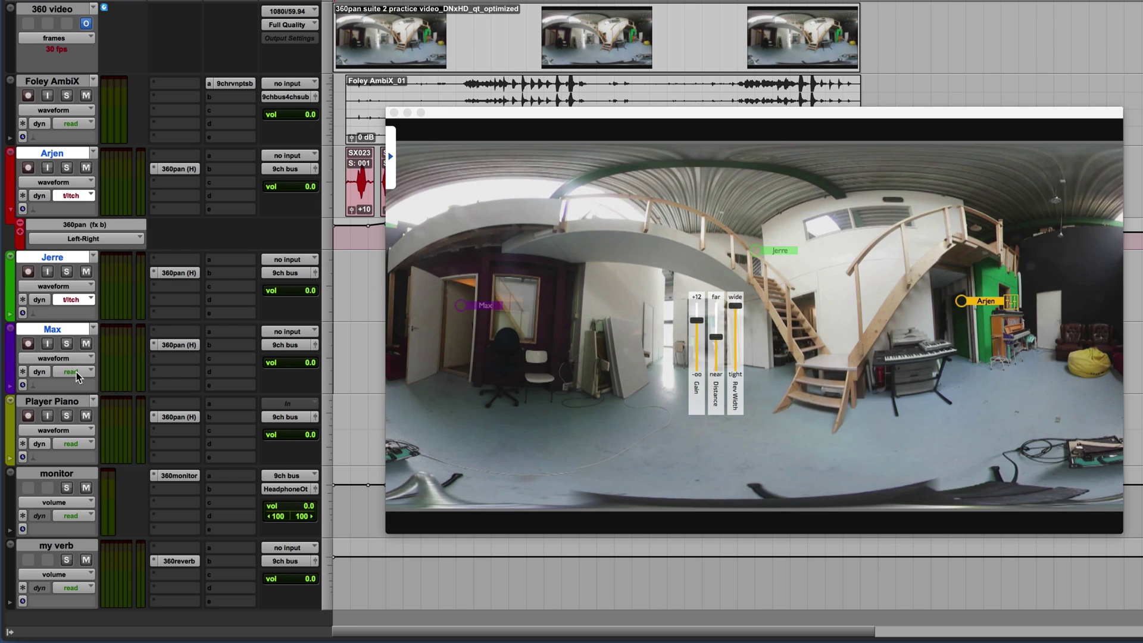
left_click(76, 370)
left_click(87, 405)
Step: Write Arjen's Distance automation during playback, then select Jerre's puck to show its panning controls
left_click_drag(715, 337, 715, 324)
key("space")
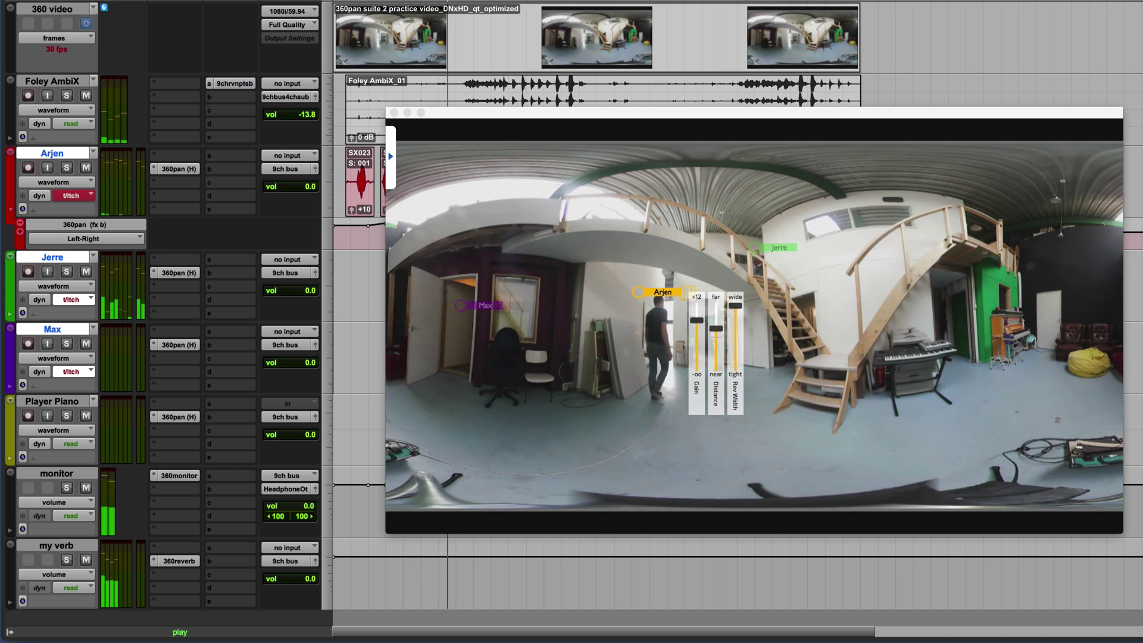
left_click_drag(716, 328, 722, 323)
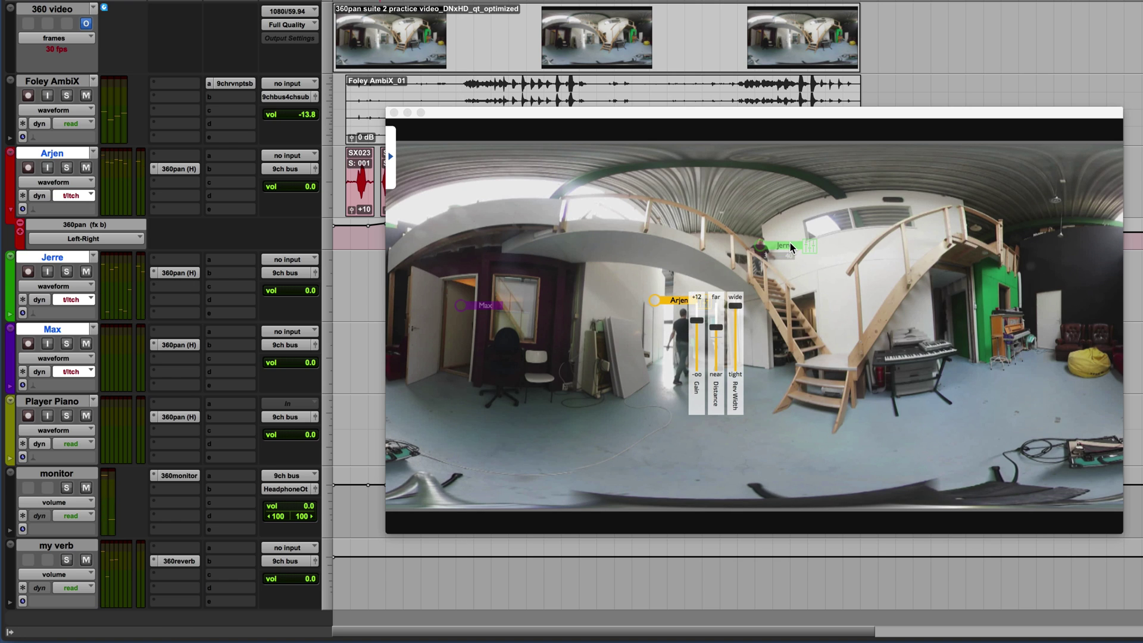
left_click(810, 246)
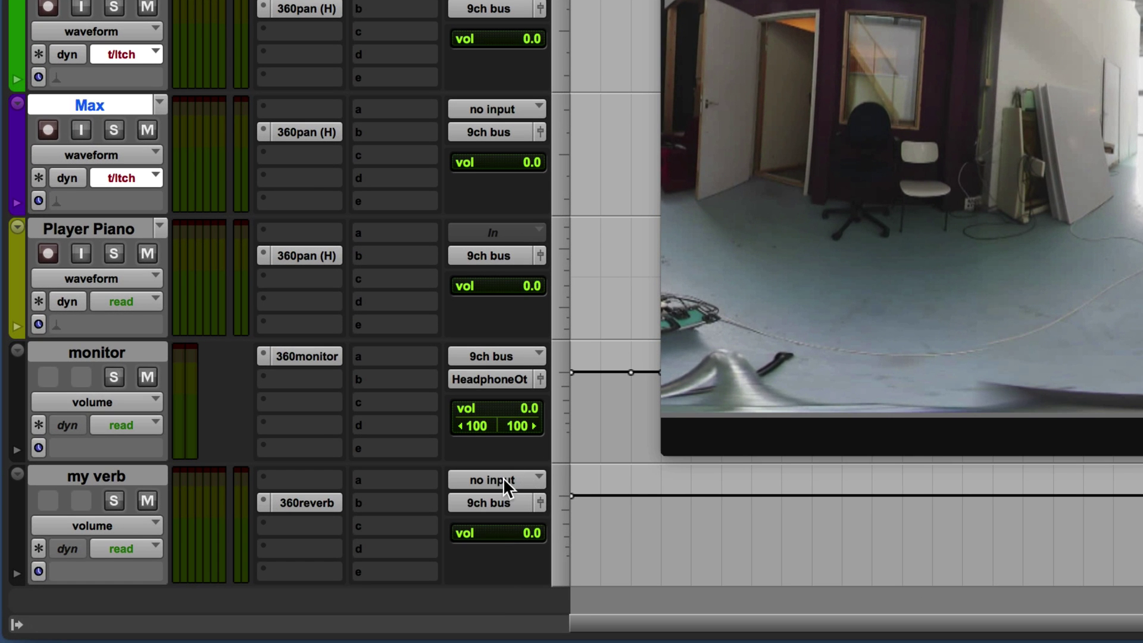
Step: Set the my verb track's input to the 9ch rev input bus (7.0.2)
left_click(293, 546)
mouse_move(530, 553)
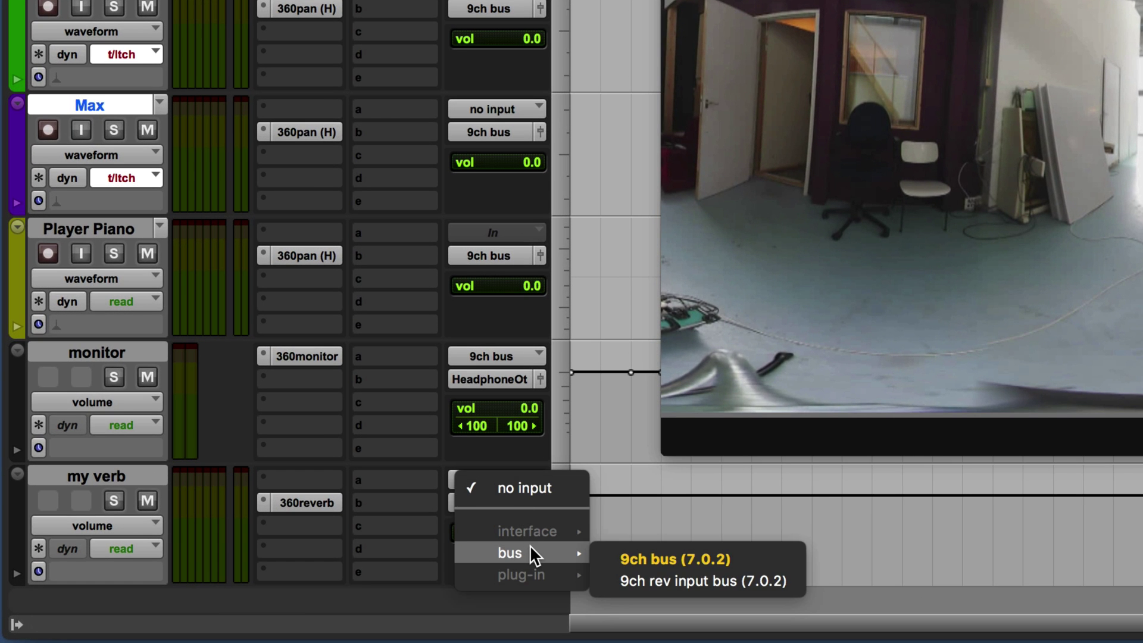
left_click(669, 580)
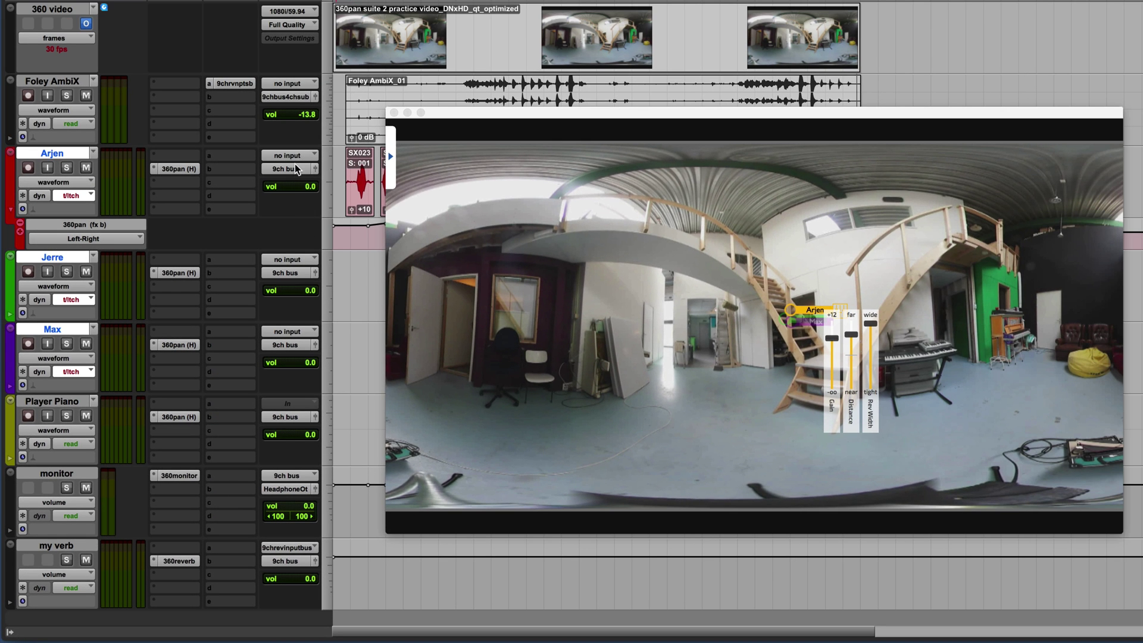
Step: Open the Foley AmbiX send a window and audition the scene with the reverb send, stopping and resuming playback
left_click(235, 85)
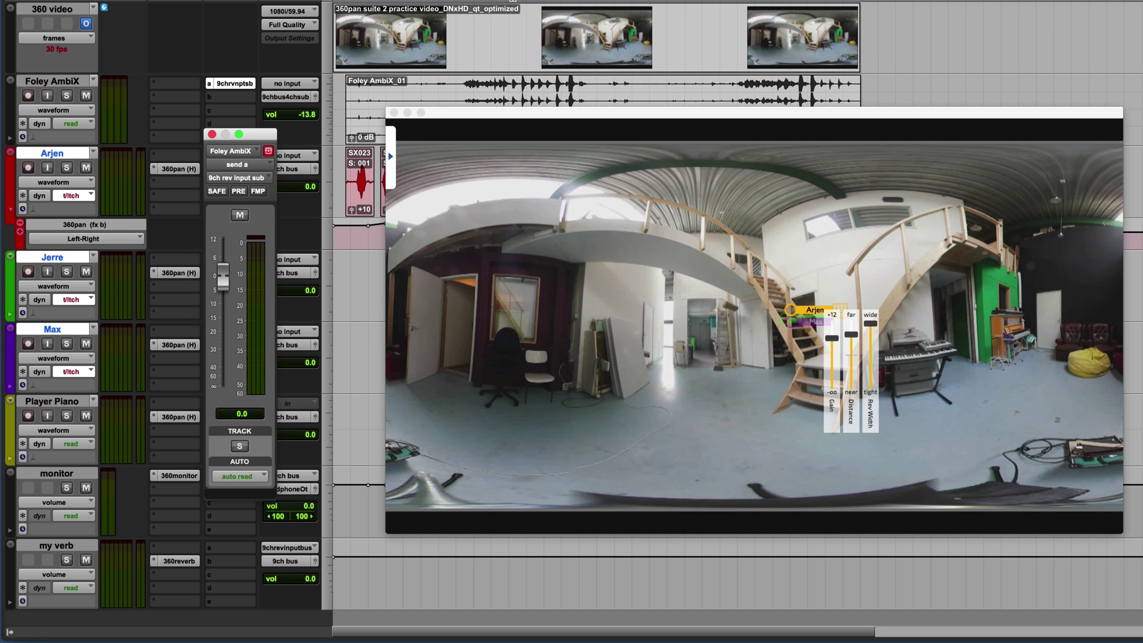
key("space")
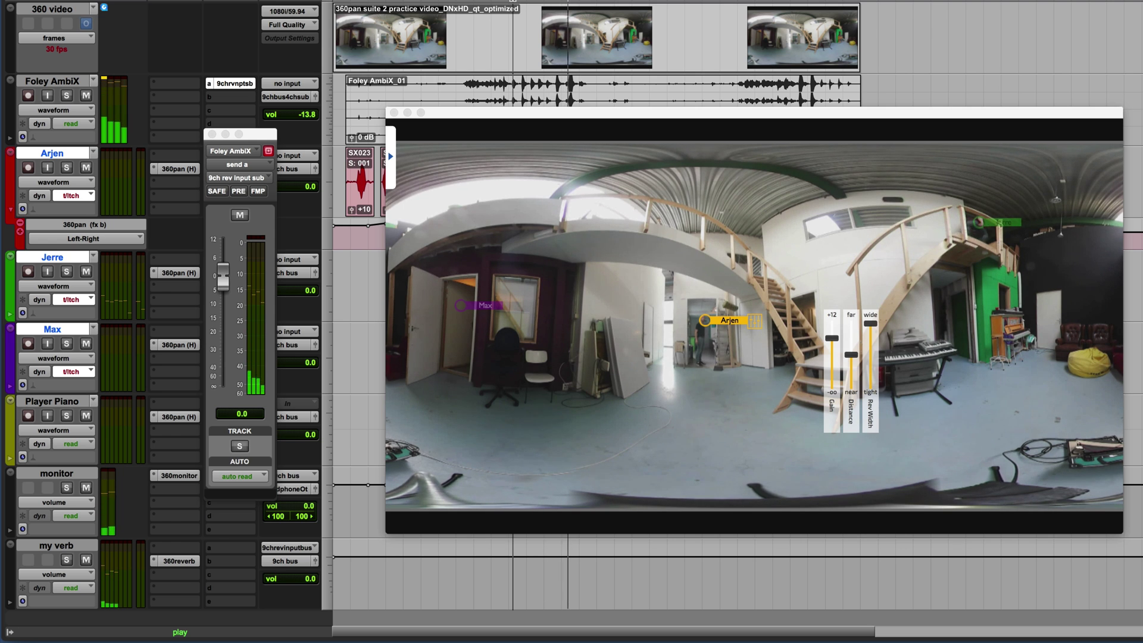
key("space")
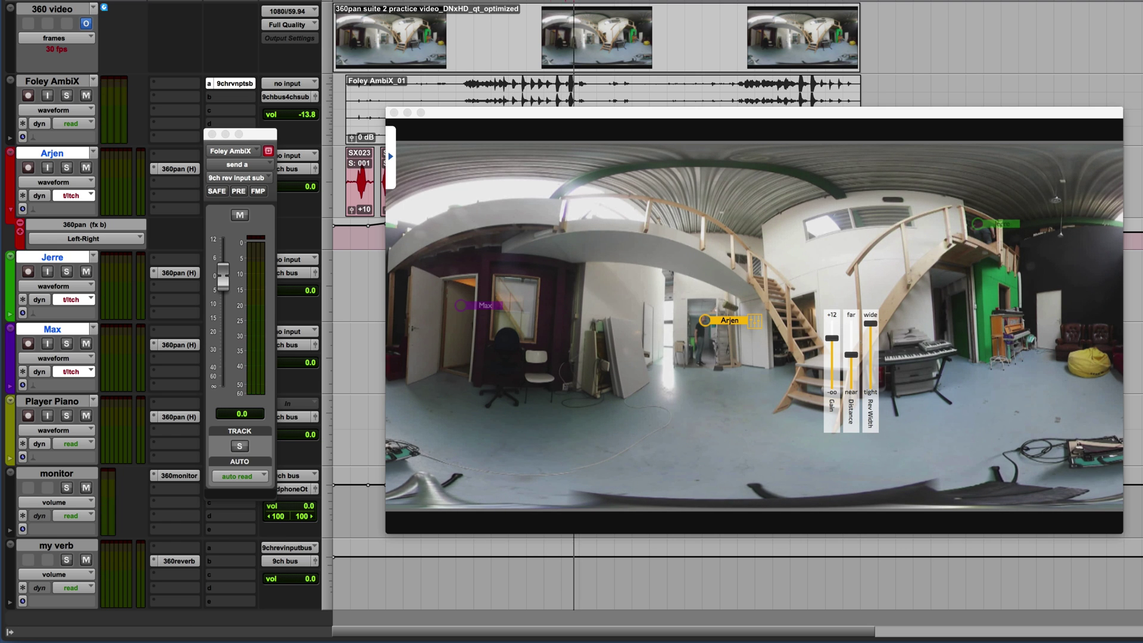
key("space")
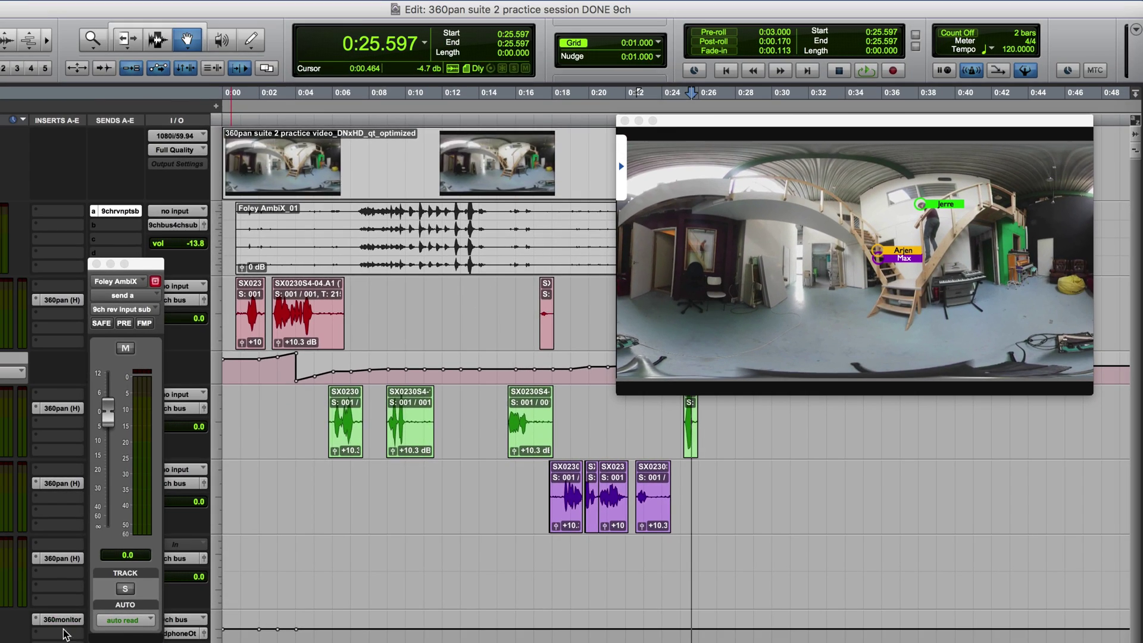
Step: Open the 360monitor plug-in and play from about 0:11 while turning the listening direction around the room
left_click(63, 619)
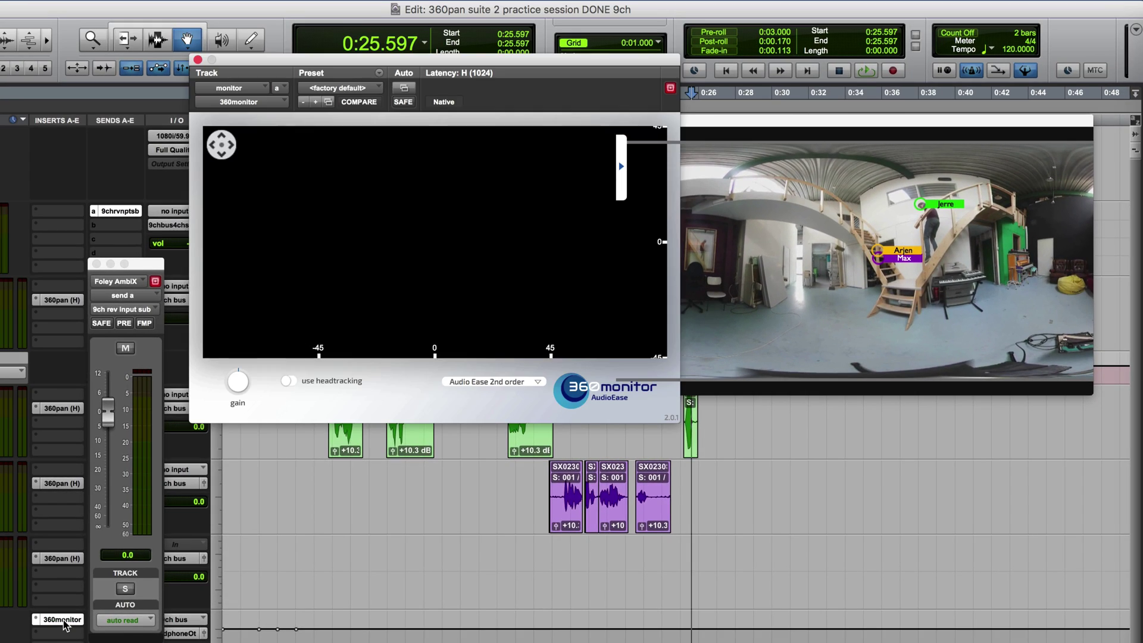
left_click_drag(422, 61, 310, 229)
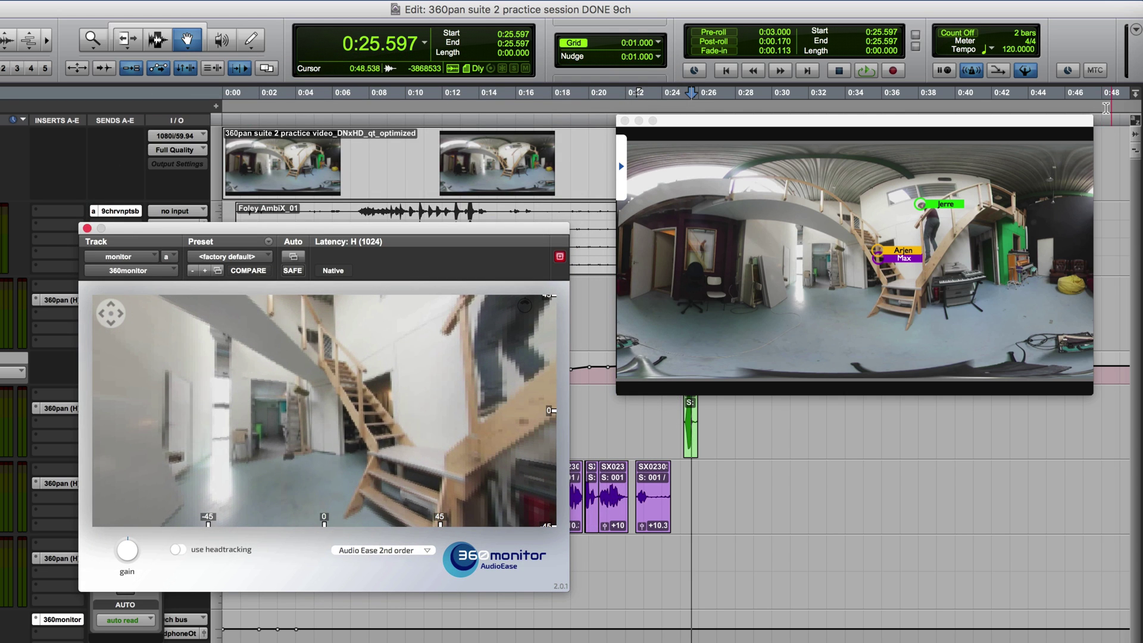
left_click_drag(1101, 116, 1141, 87)
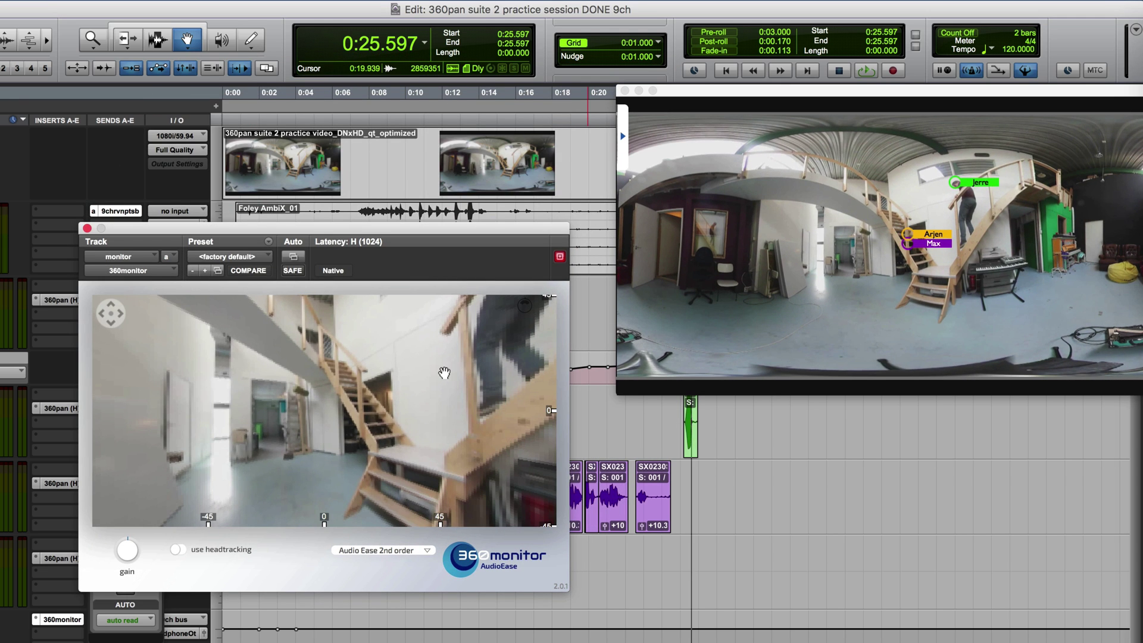
key("space")
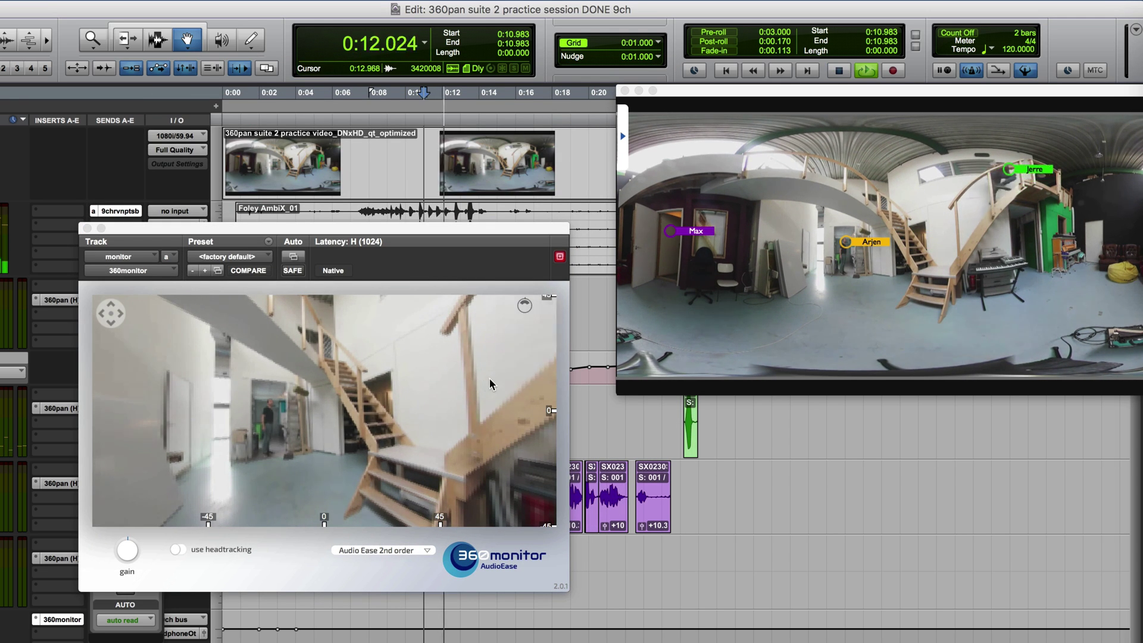
left_click(490, 382)
left_click_drag(490, 383, 565, 384)
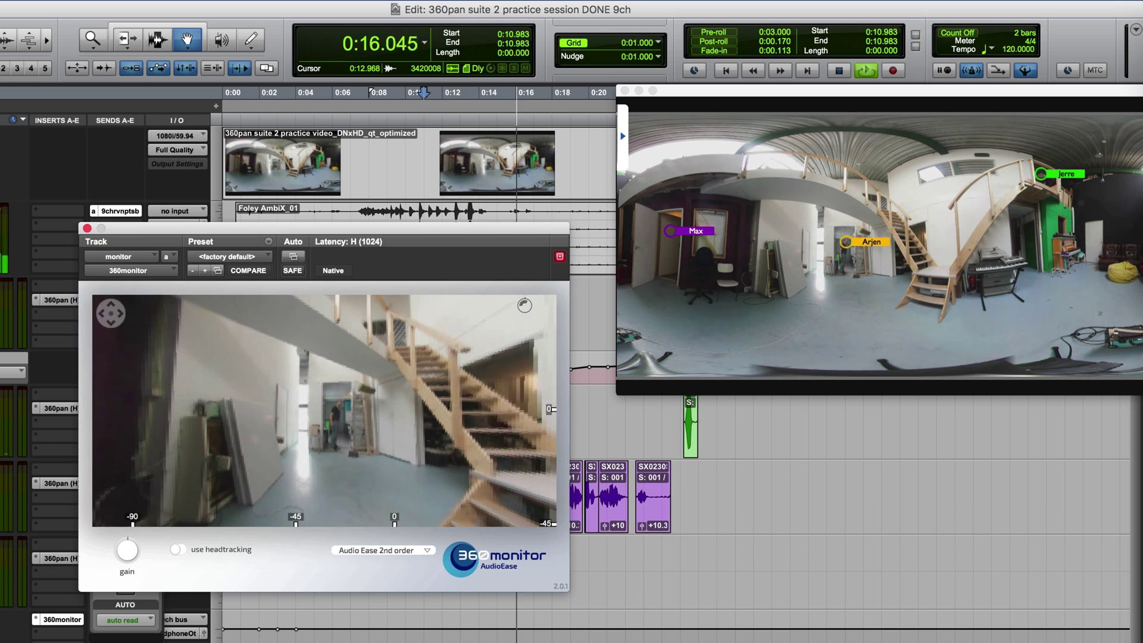
left_click_drag(566, 384, 661, 385)
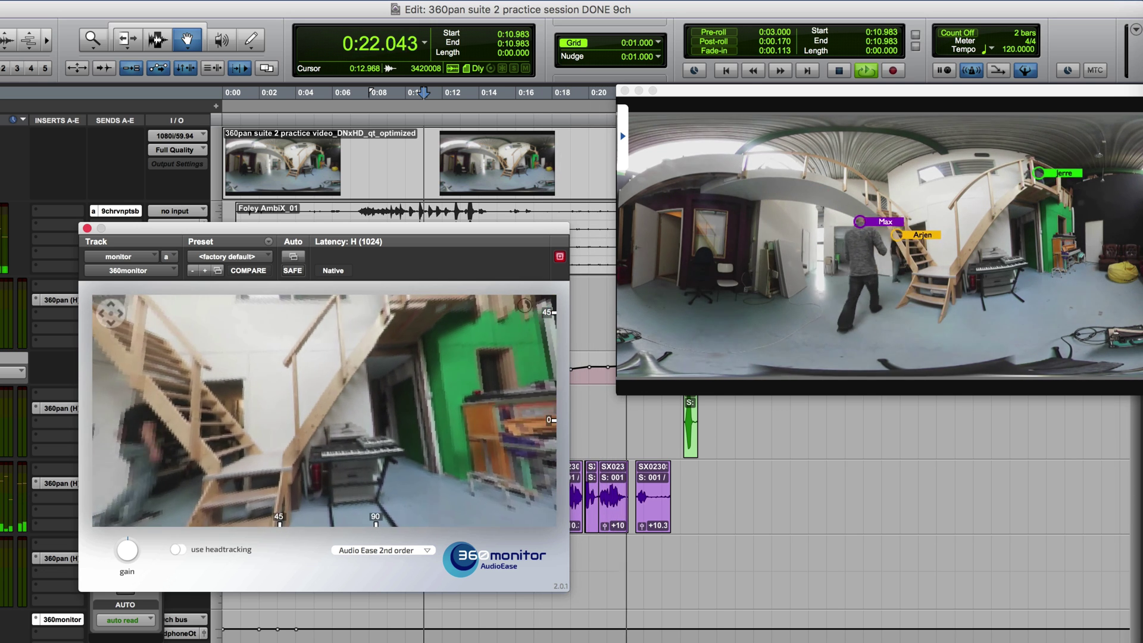
Step: Move the playhead to 0:23.403 and replay the passage from about 0:23.276
left_click_drag(672, 137, 670, 181)
key("space")
left_click(651, 92)
key("space")
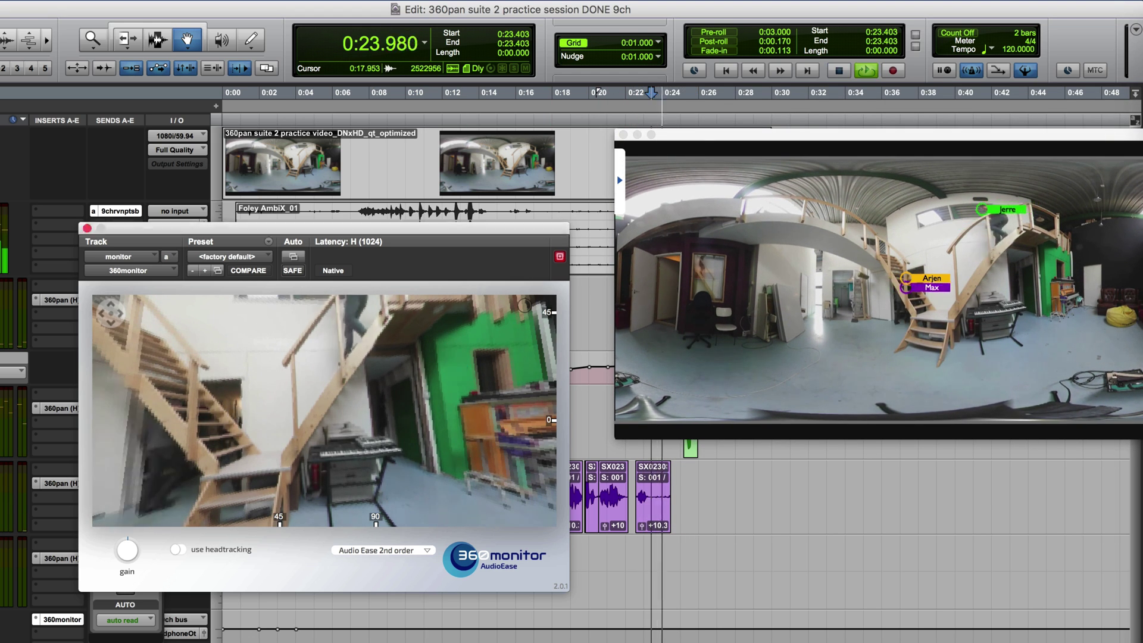
key("space")
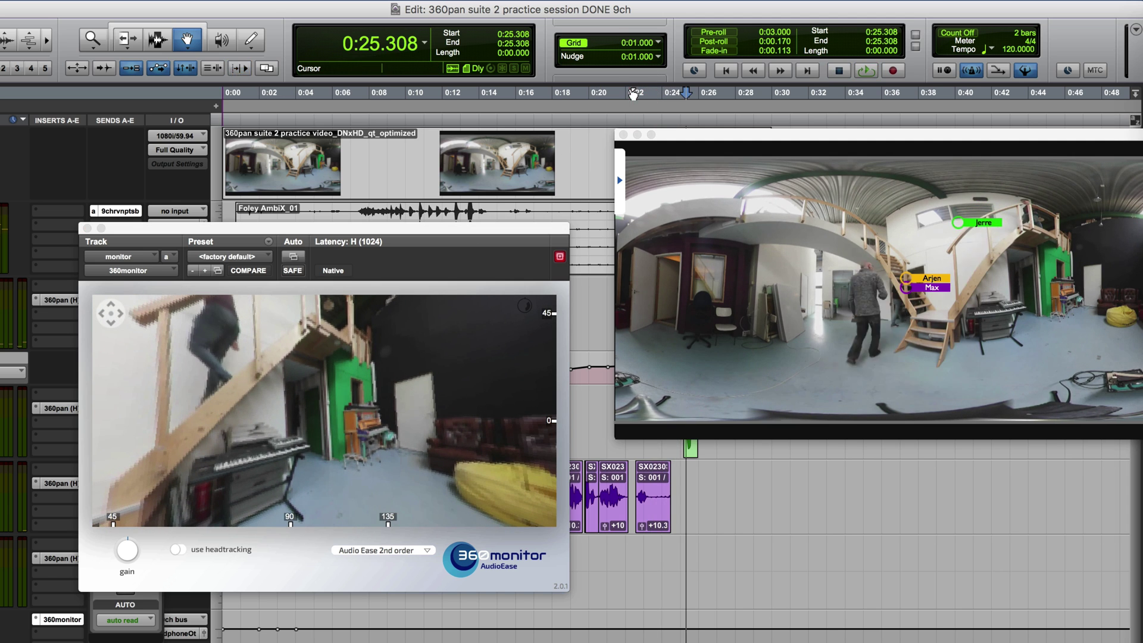
key("alt+Tab")
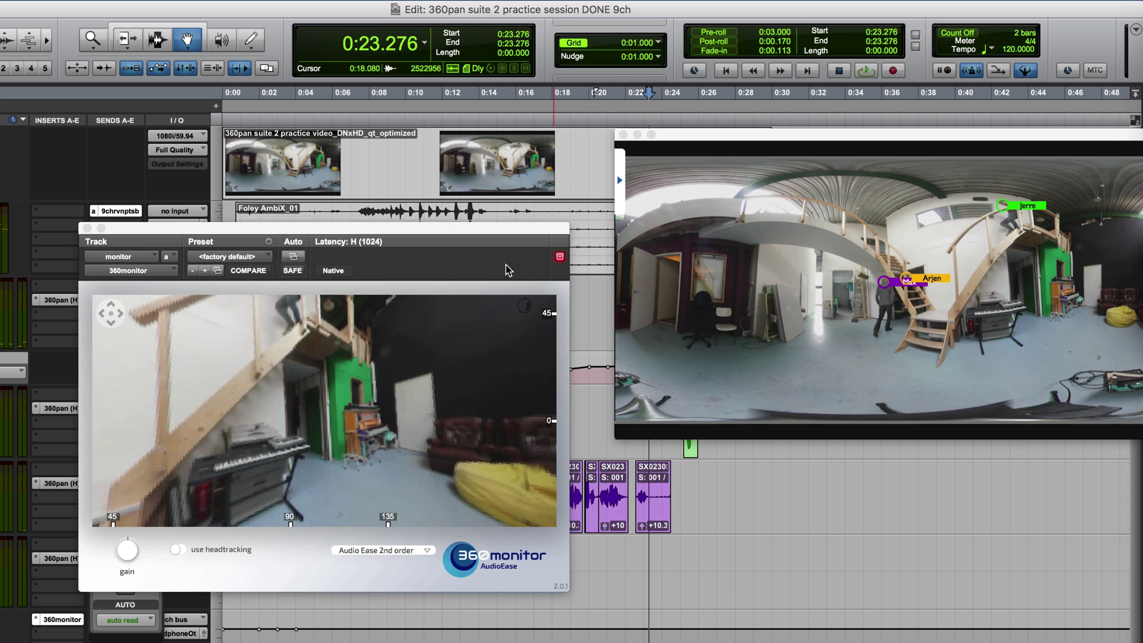
key("space")
Step: Turn the monitor sideways during playback, stop at 0:27.268, recentre it to front and close the window
left_click_drag(430, 356, 415, 381)
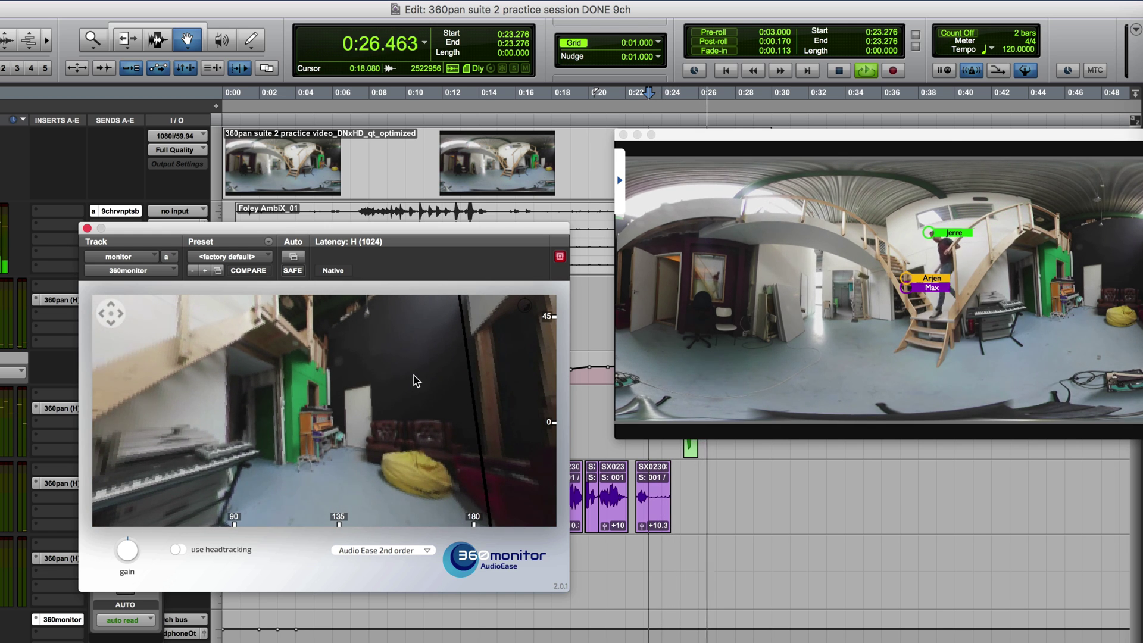
key("space")
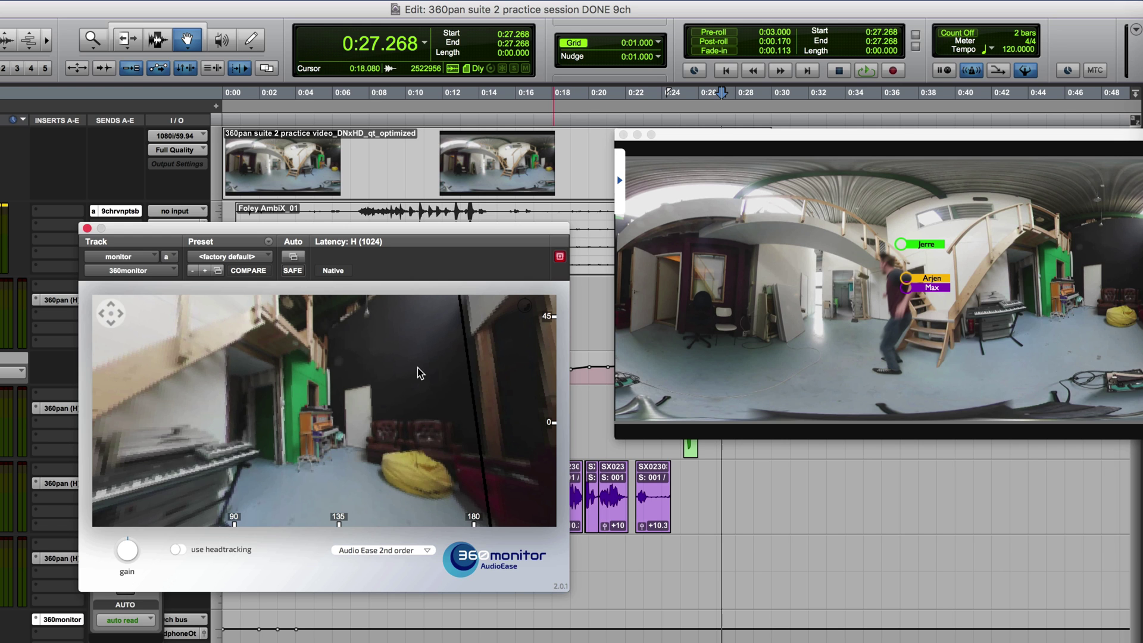
left_click(111, 315)
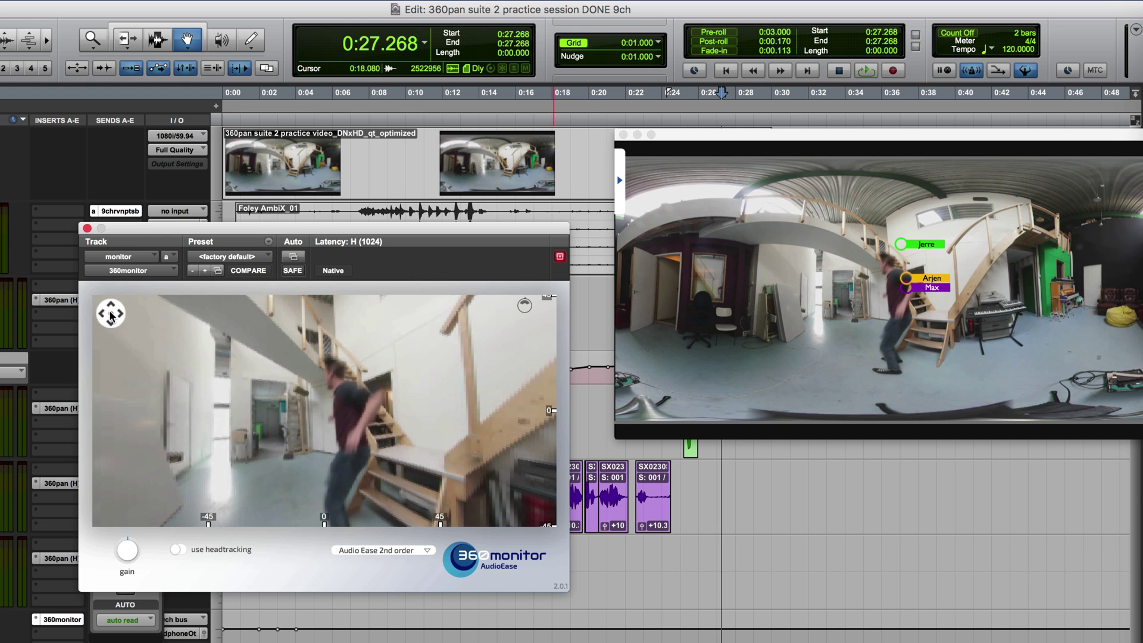
left_click(87, 229)
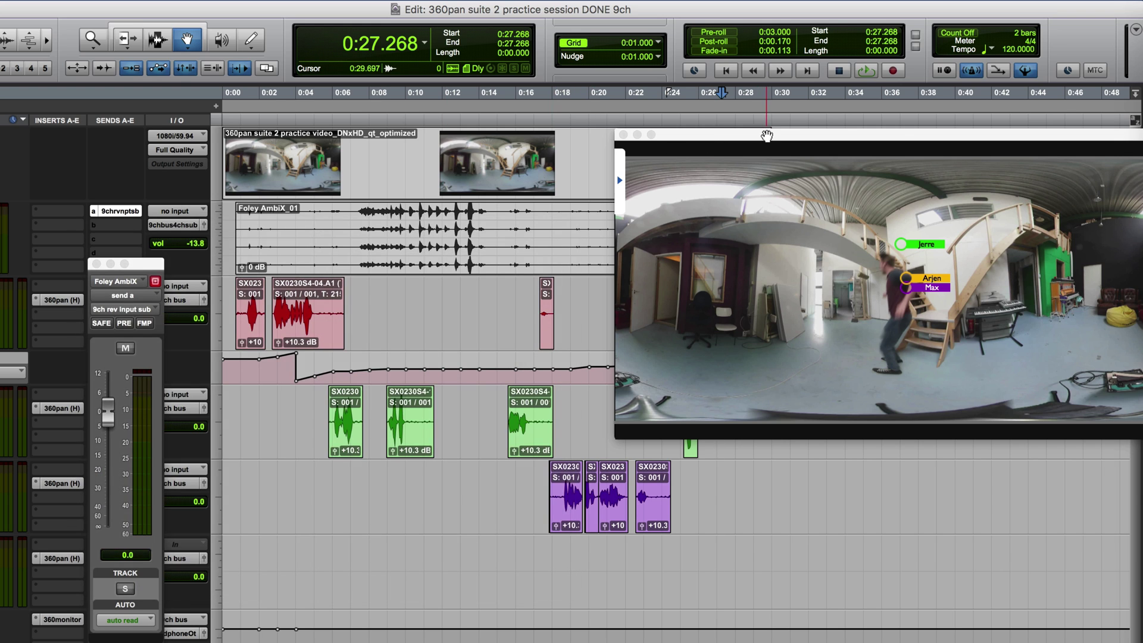
Step: Centre and enlarge the 360 video window, return to zero and loop-play the session
left_click_drag(751, 151, 460, 370)
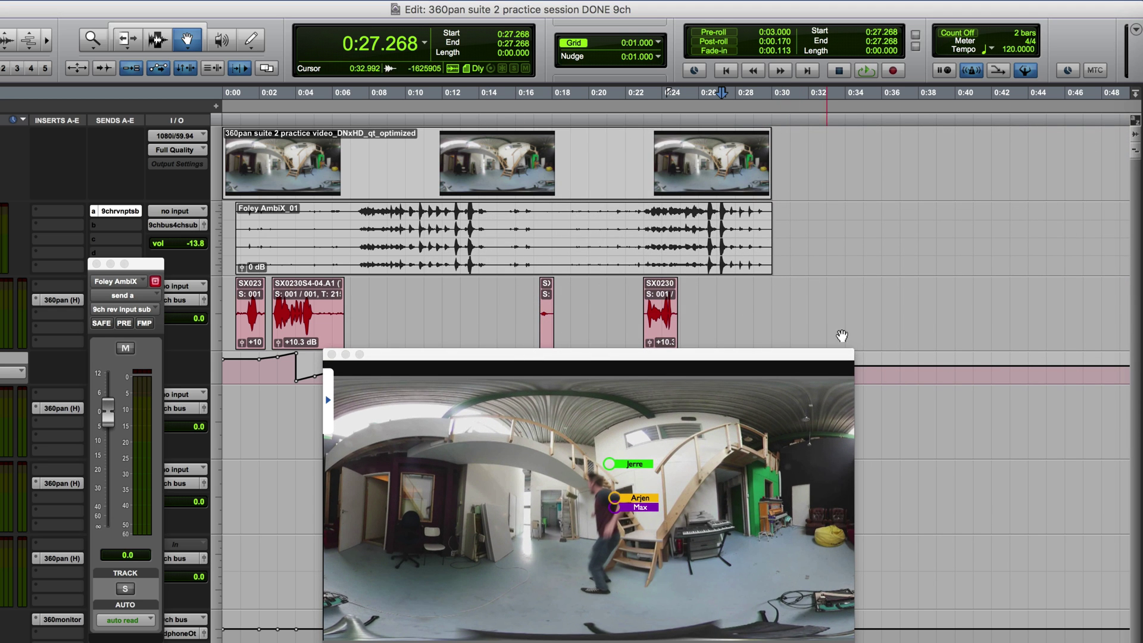
left_click_drag(855, 350, 1034, 246)
left_click(725, 70)
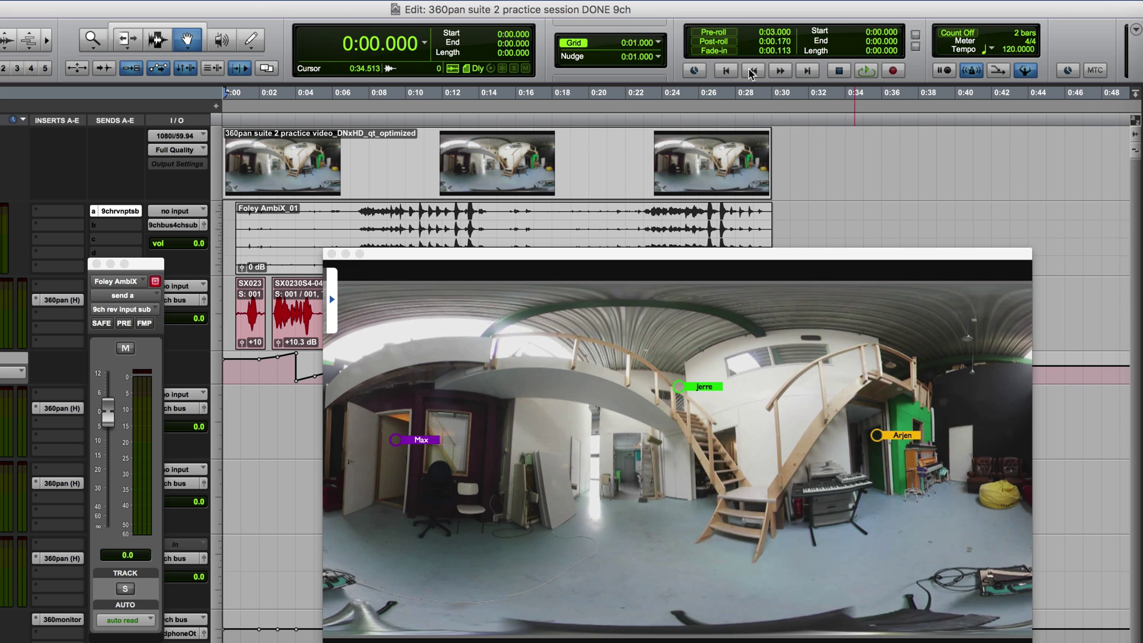
left_click(865, 71)
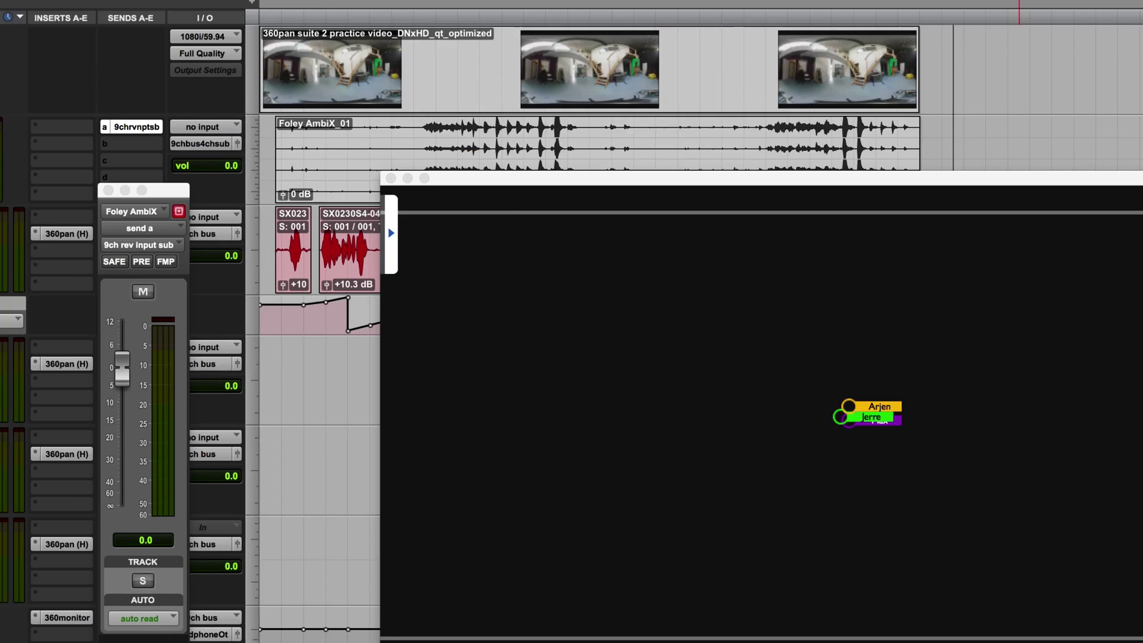
Step: Replace the monitor track's 360monitor insert with the Sound Field 360bounce export plug-in
left_click(39, 619)
left_click(27, 331)
mouse_move(181, 334)
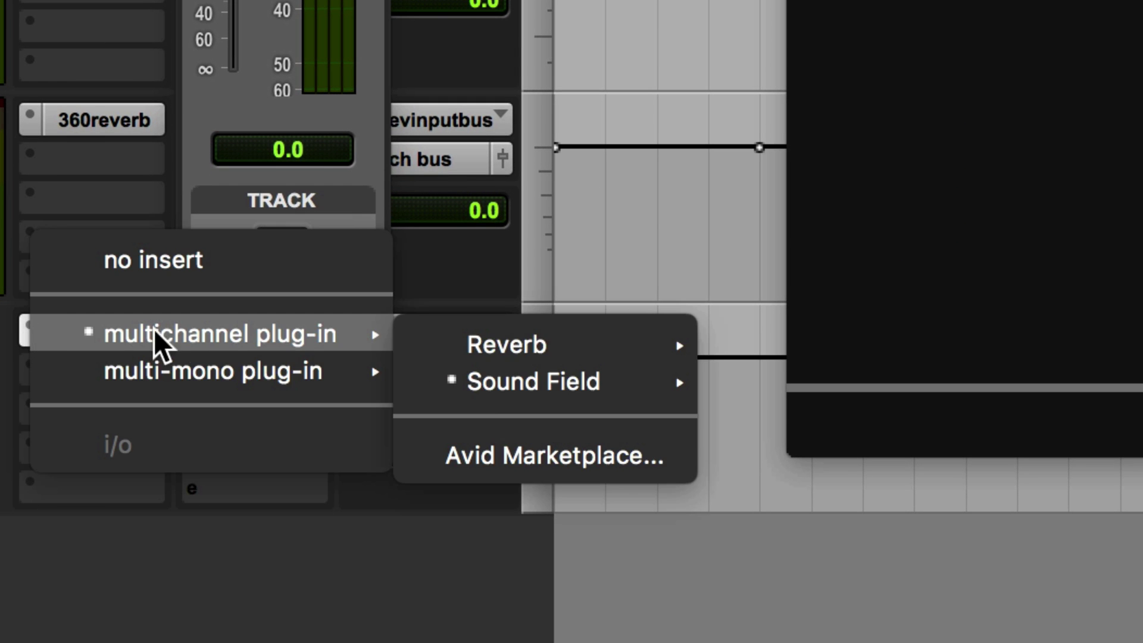
mouse_move(474, 351)
mouse_move(645, 393)
left_click(856, 398)
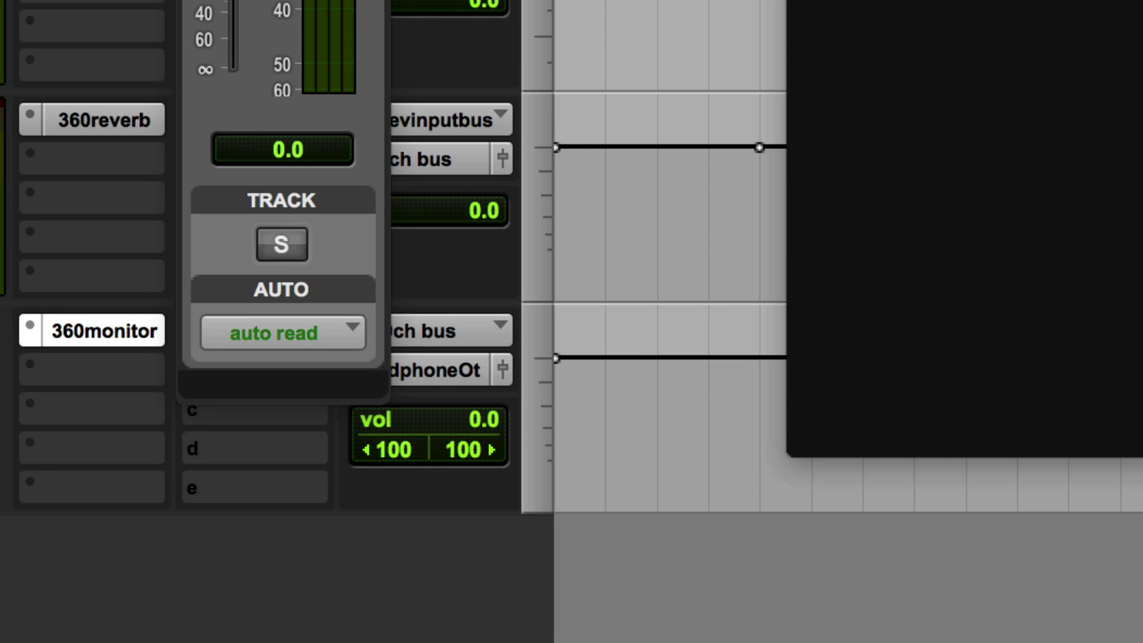
Step: Route the monitor track's output to 9 ch bus #2
left_click(435, 370)
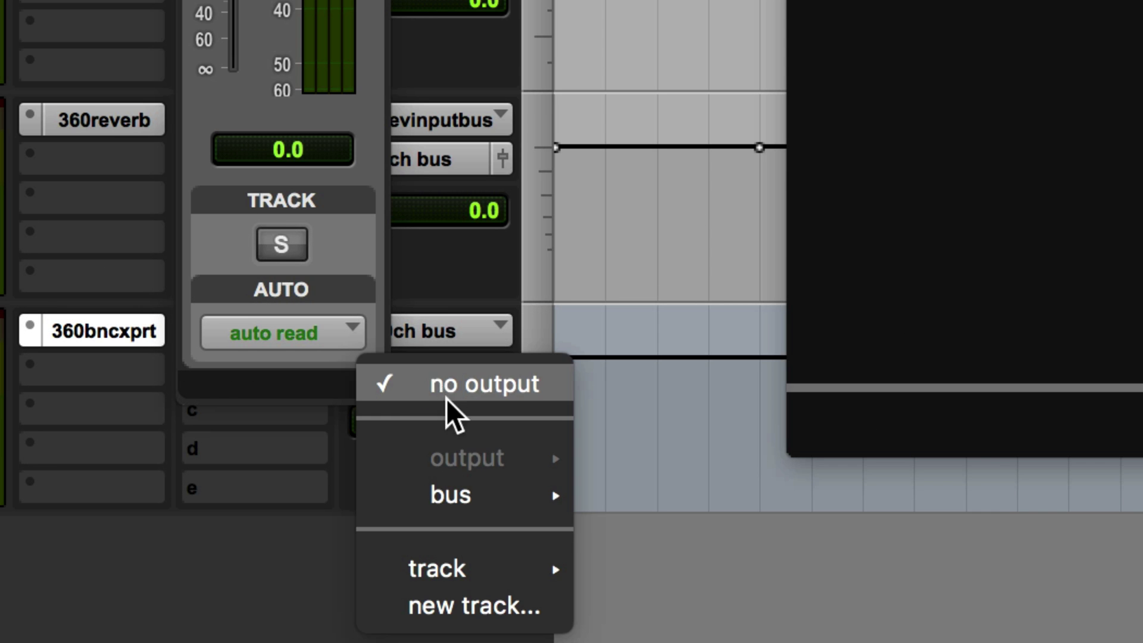
mouse_move(466, 489)
left_click(666, 503)
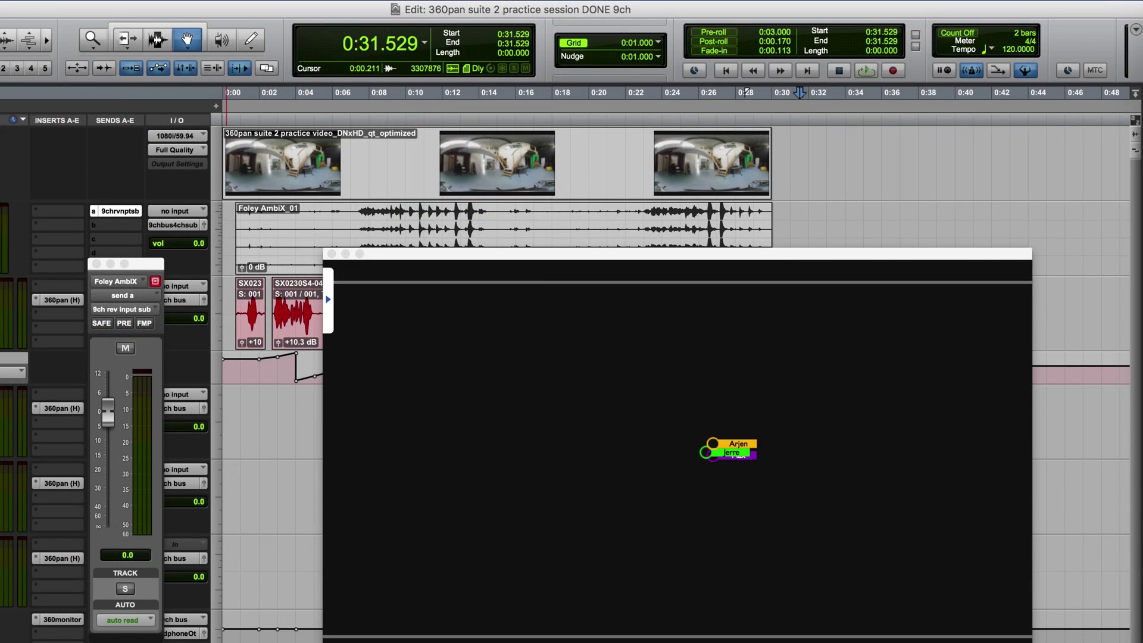
Step: Bounce 9 ch bus #2 to disk as 24-bit, 48 kHz multiple-mono WAV files
left_click(77, 3)
mouse_move(106, 216)
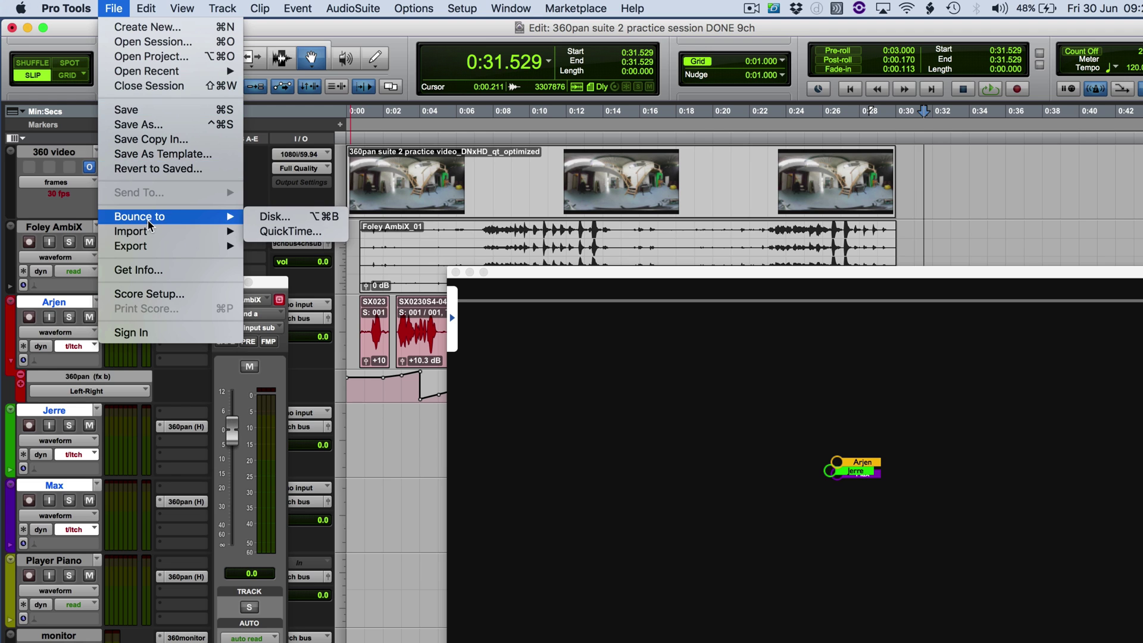
left_click(297, 217)
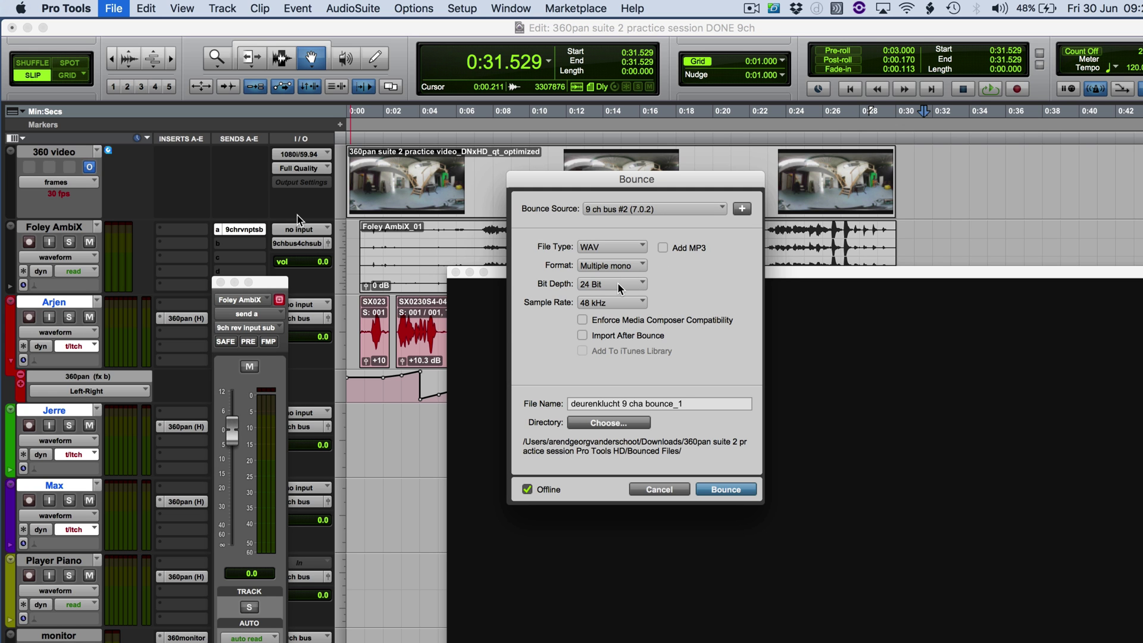
left_click(725, 490)
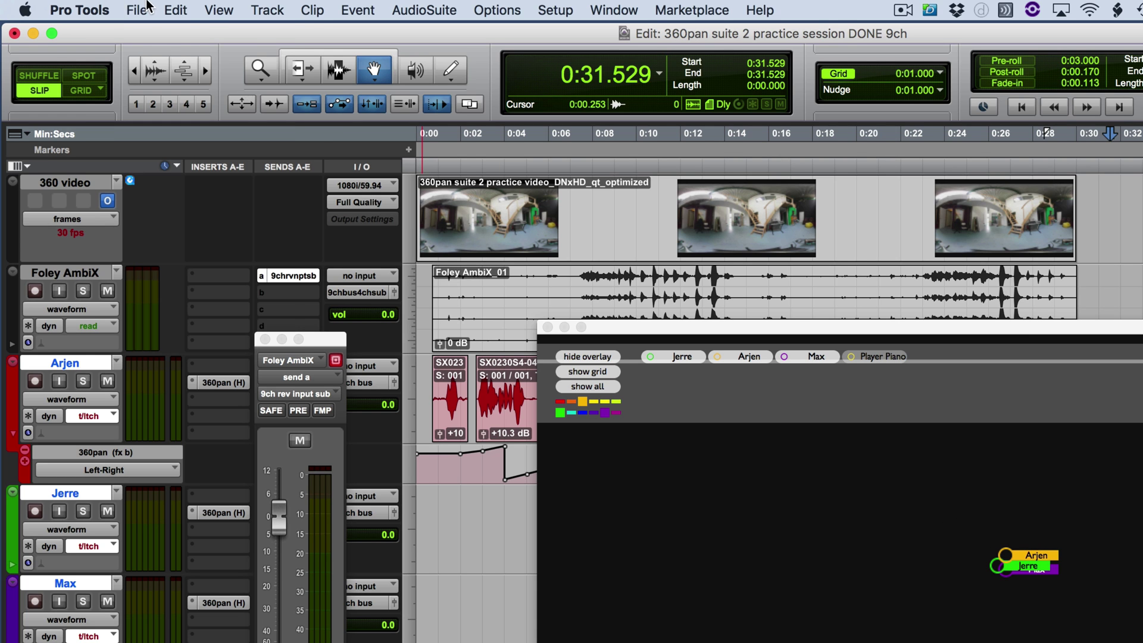
Step: Start a new bounce to disk with 9ch bus 4ch sub (Quad) as the source
left_click(148, 7)
mouse_move(192, 263)
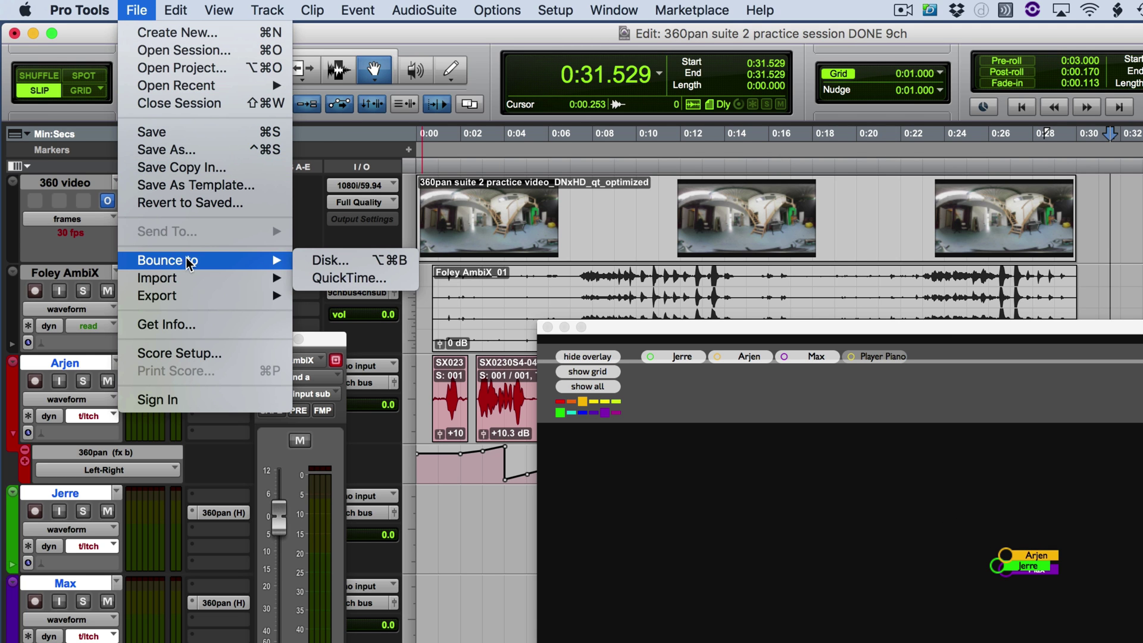
left_click(322, 260)
left_click(739, 97)
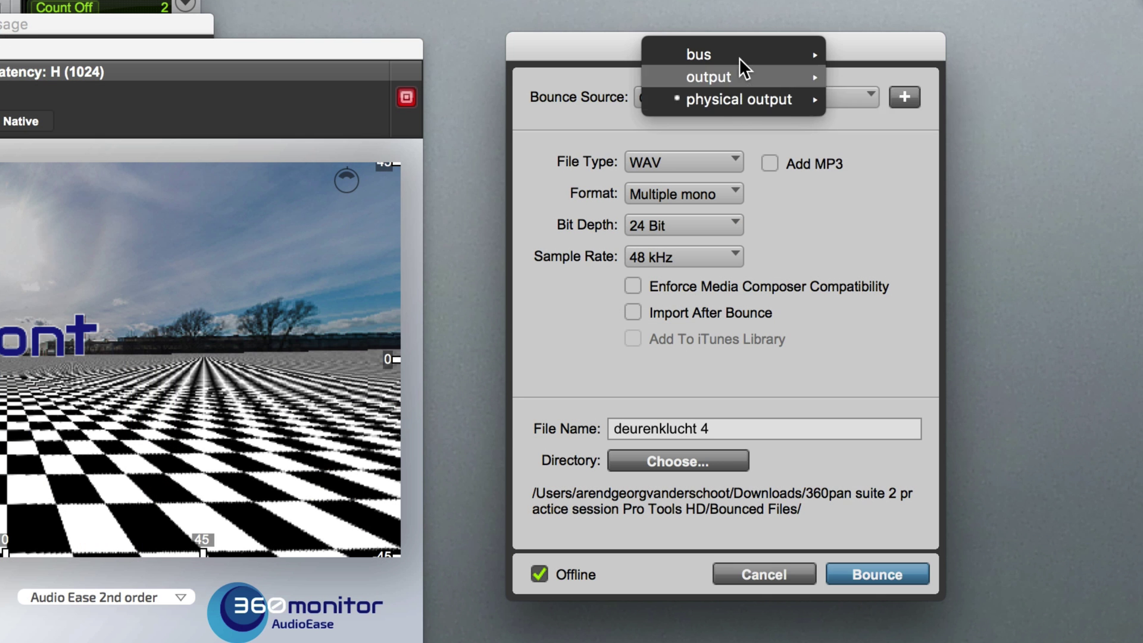
mouse_move(762, 50)
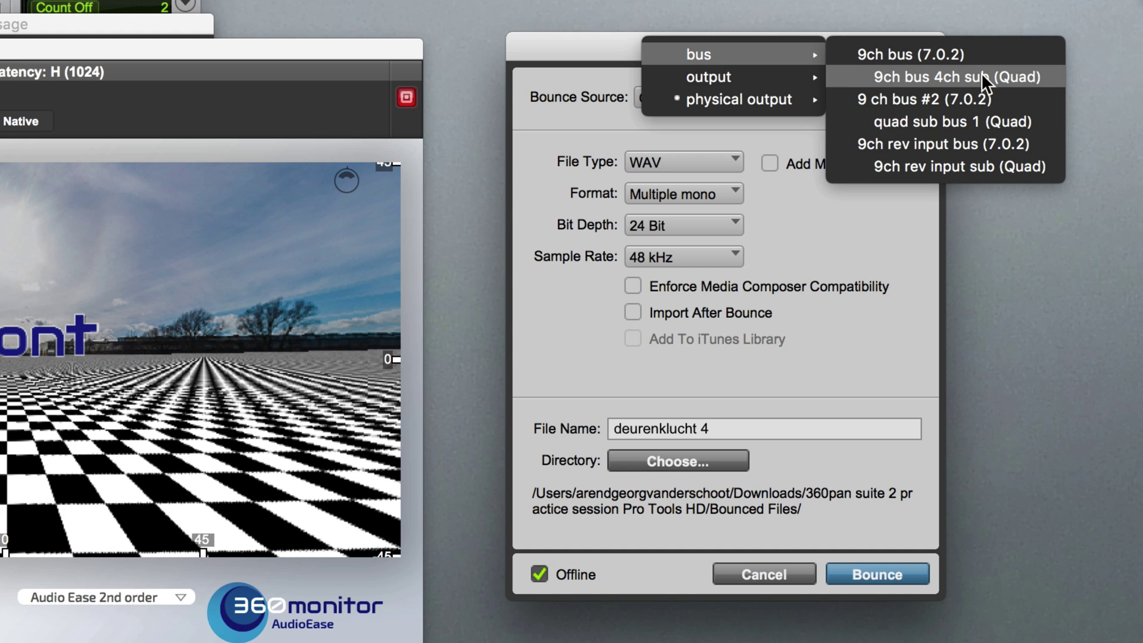
left_click(973, 82)
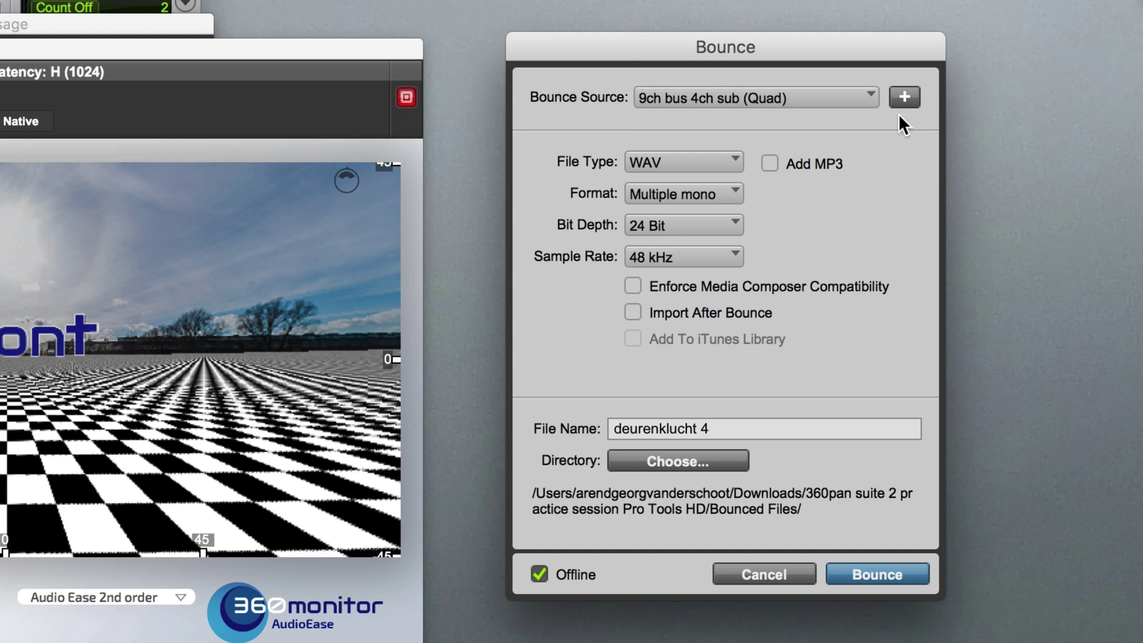
Step: Set 16-bit depth, name the file 'youtube version', and run the bounce
left_click(681, 225)
left_click(685, 202)
left_click_drag(744, 424, 594, 406)
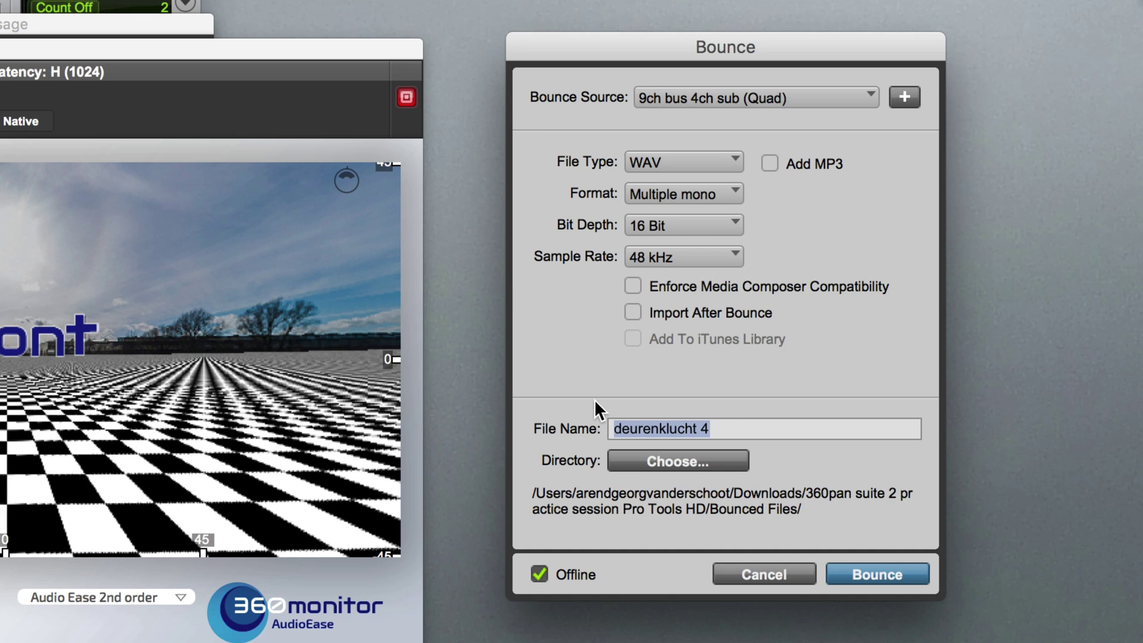
type("youtube version")
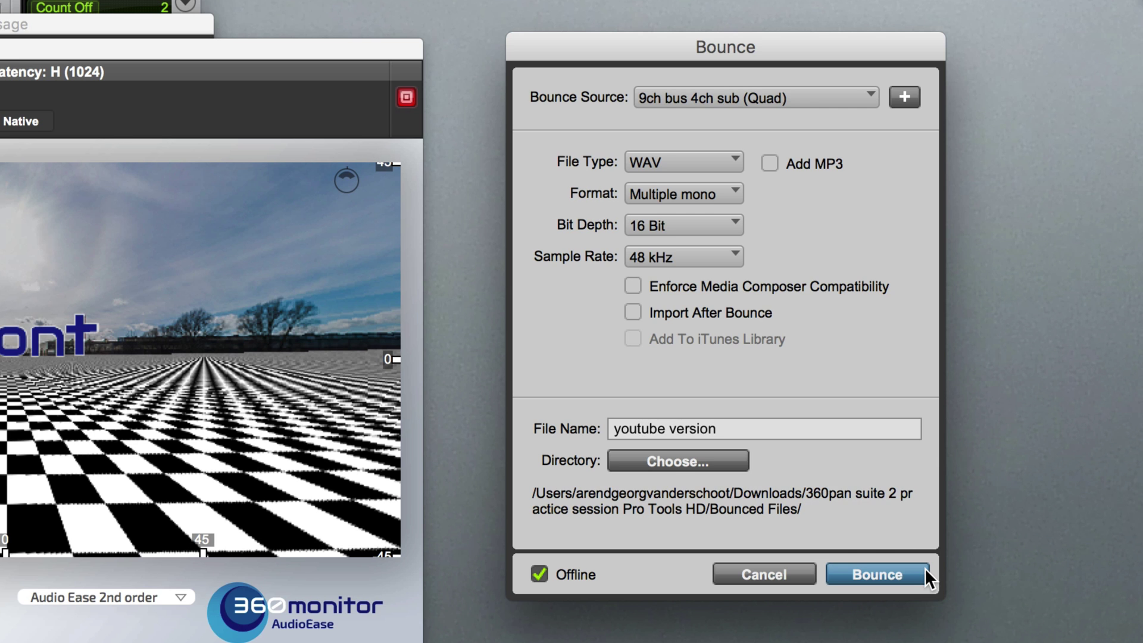
left_click(878, 575)
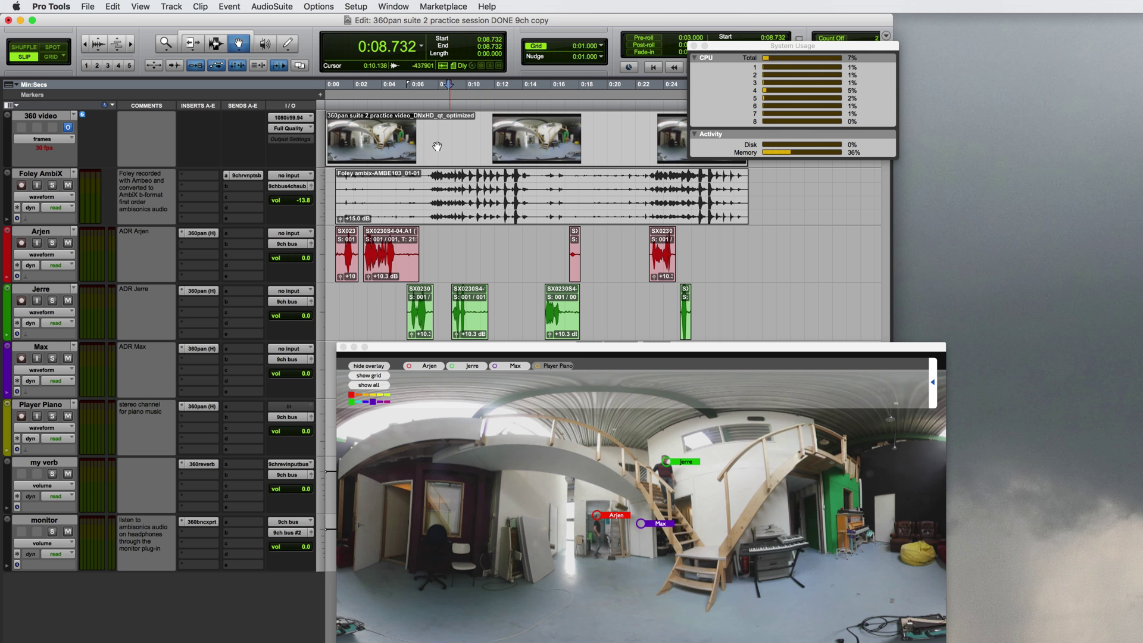
left_click(356, 6)
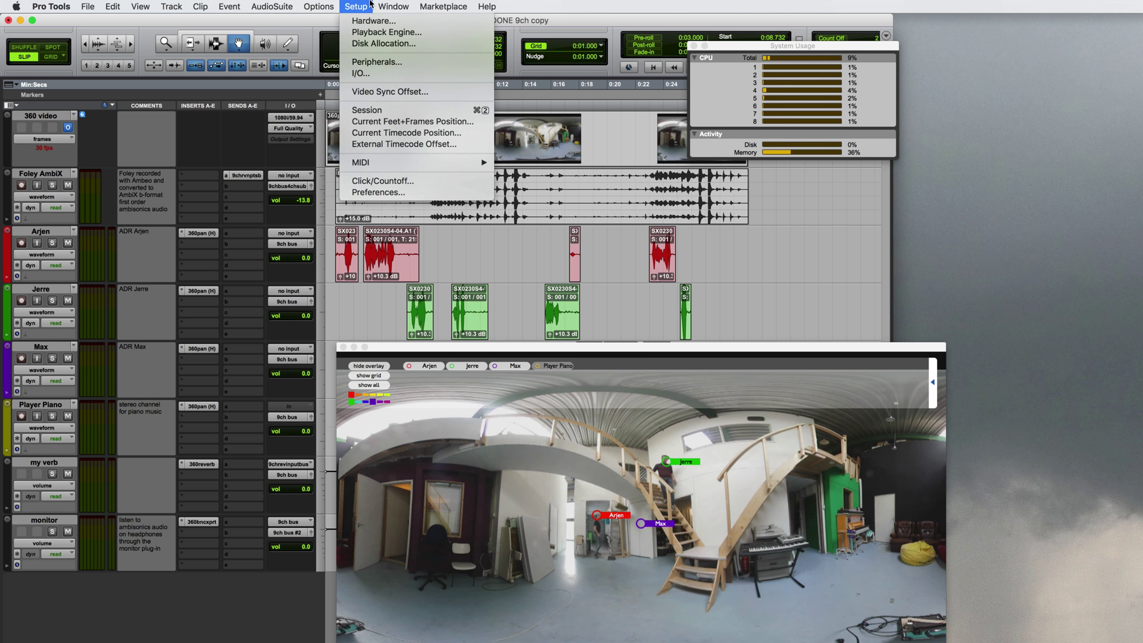
left_click(369, 73)
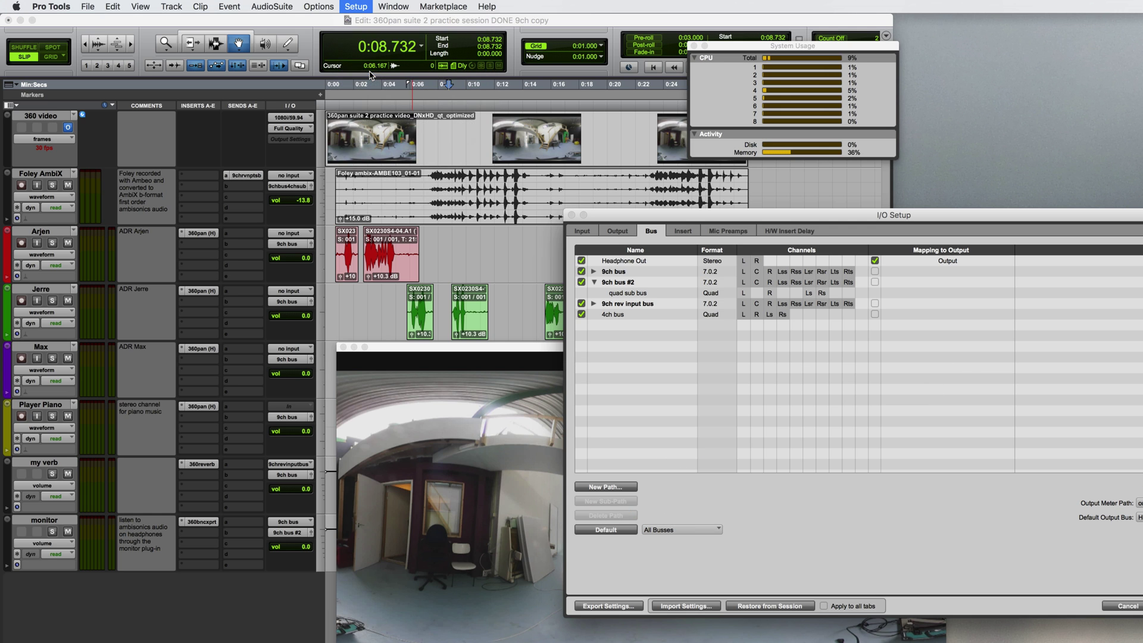
left_click(629, 293)
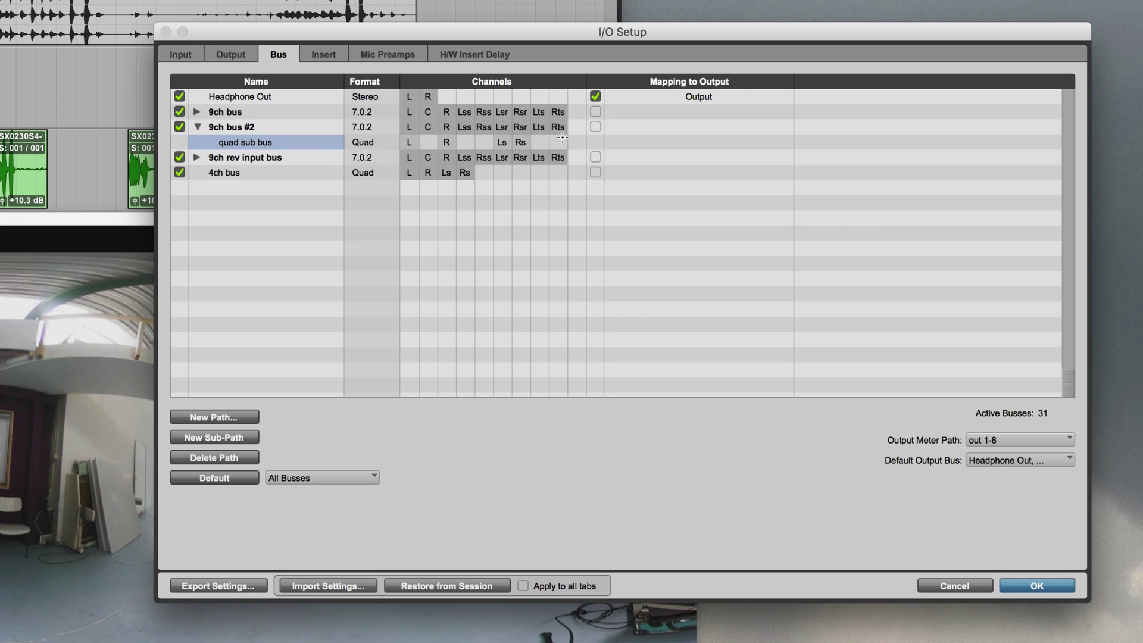
left_click(1037, 586)
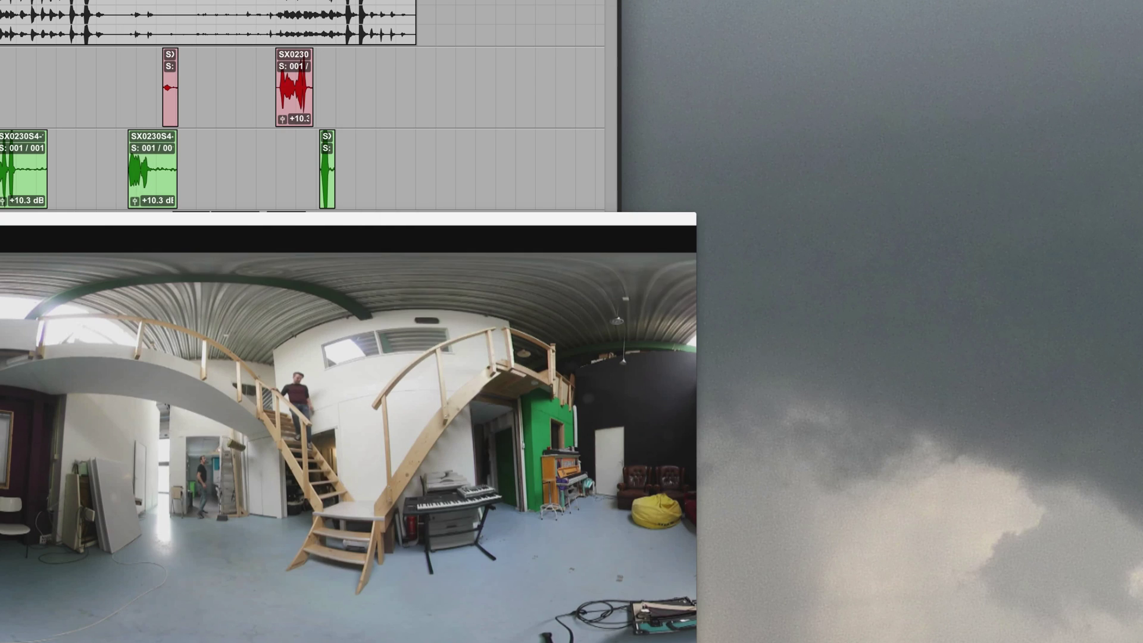